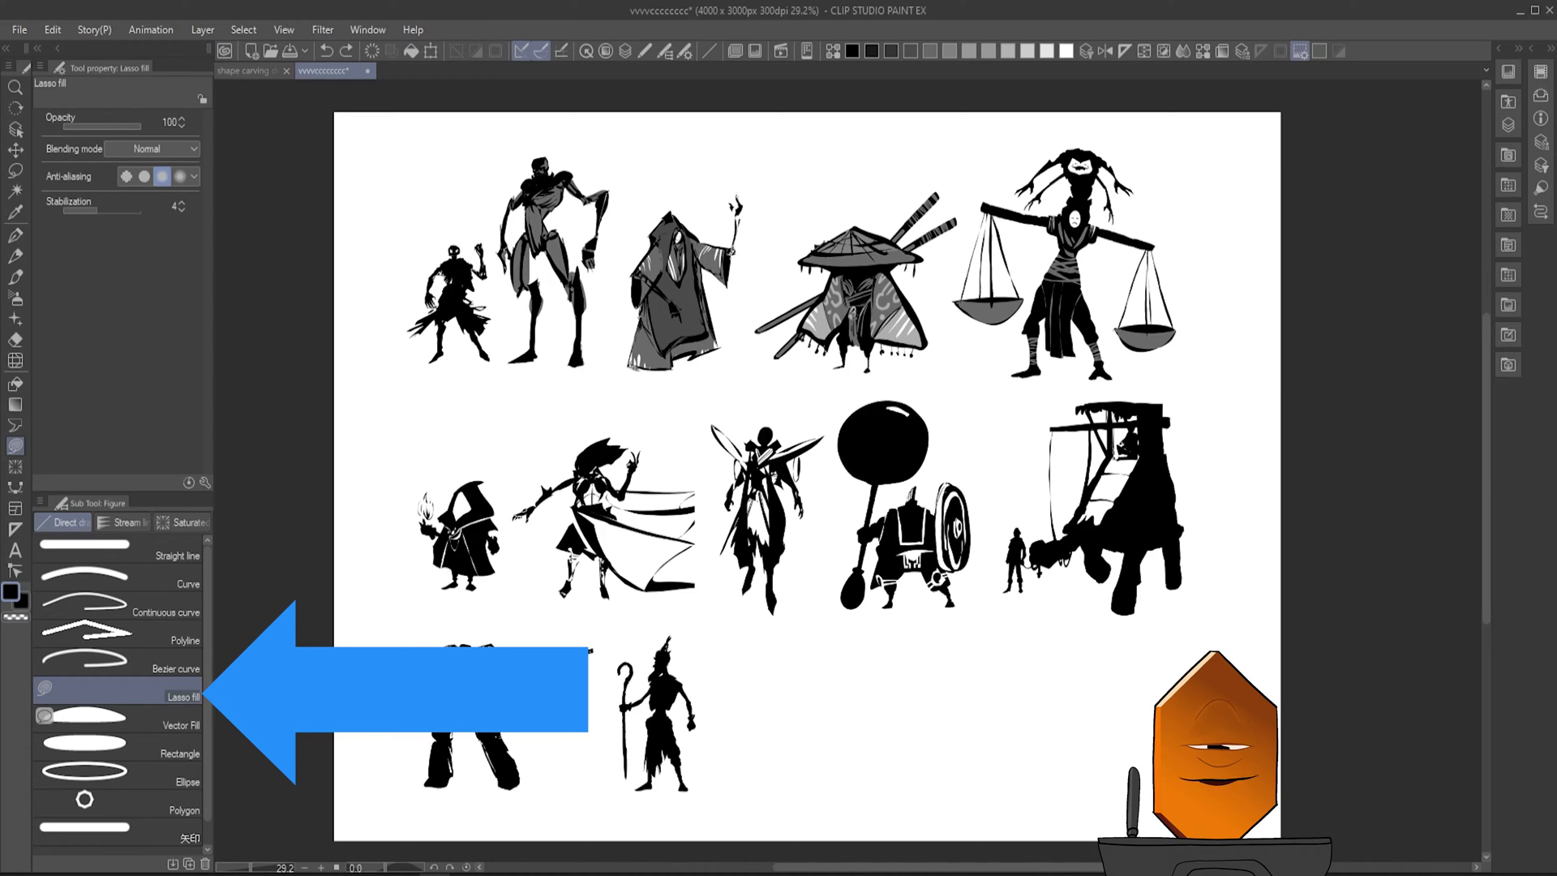
scroll(946, 540, "up", 5)
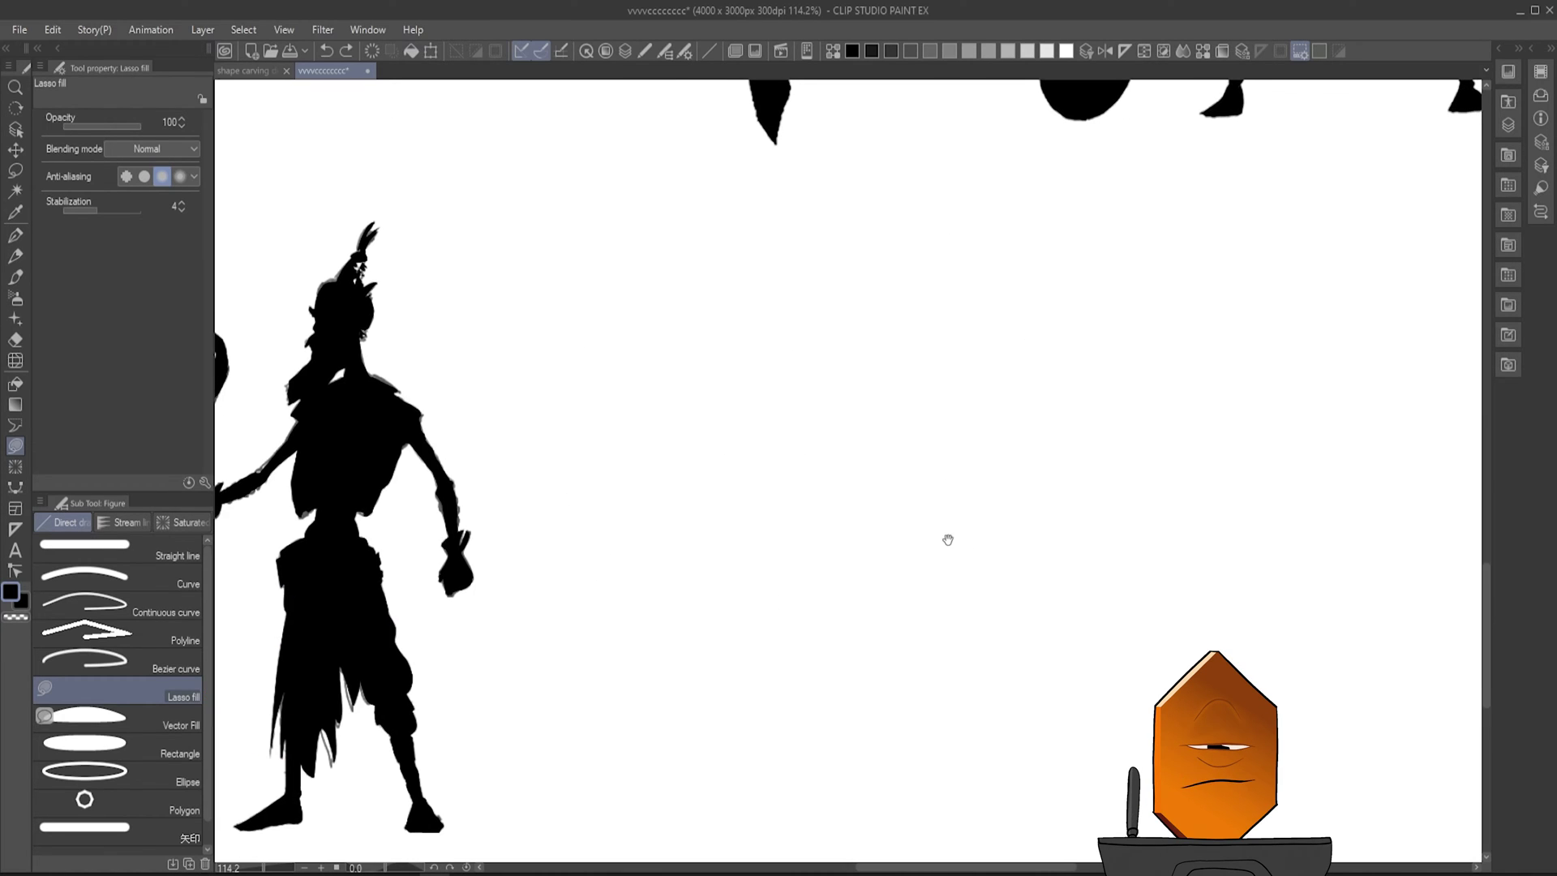
Lasso-fill a black blob, cut two notches into its edge, and add a round blob below.
mouse_move(781, 328)
left_mouse_down()
mouse_move(910, 282)
mouse_move(848, 390)
mouse_move(810, 366)
left_mouse_up()
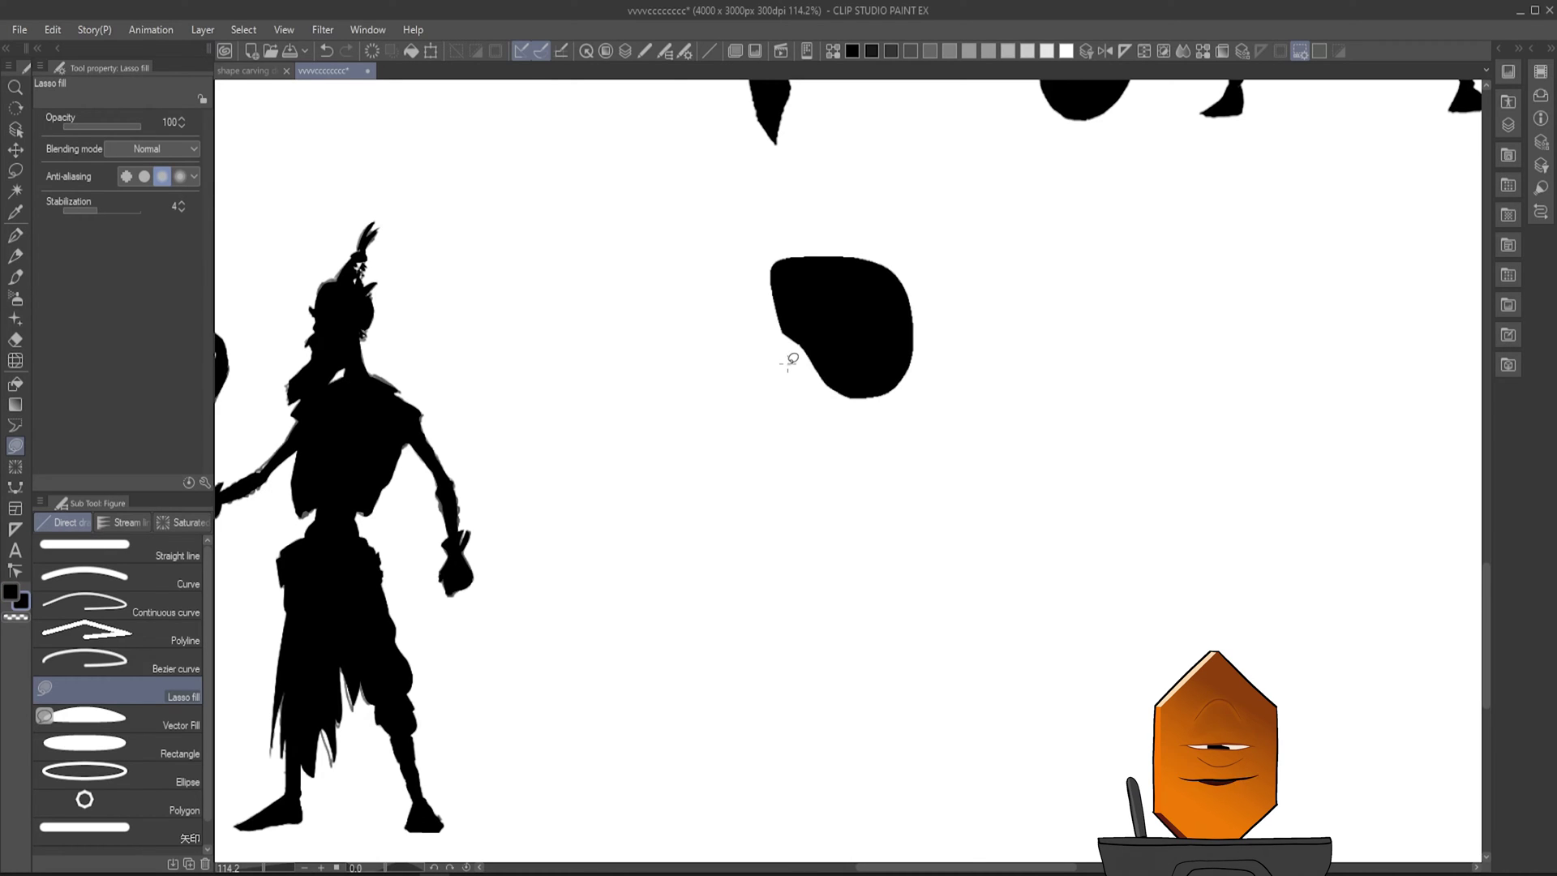
mouse_move(779, 349)
left_mouse_down()
mouse_move(844, 321)
mouse_move(839, 398)
left_mouse_up()
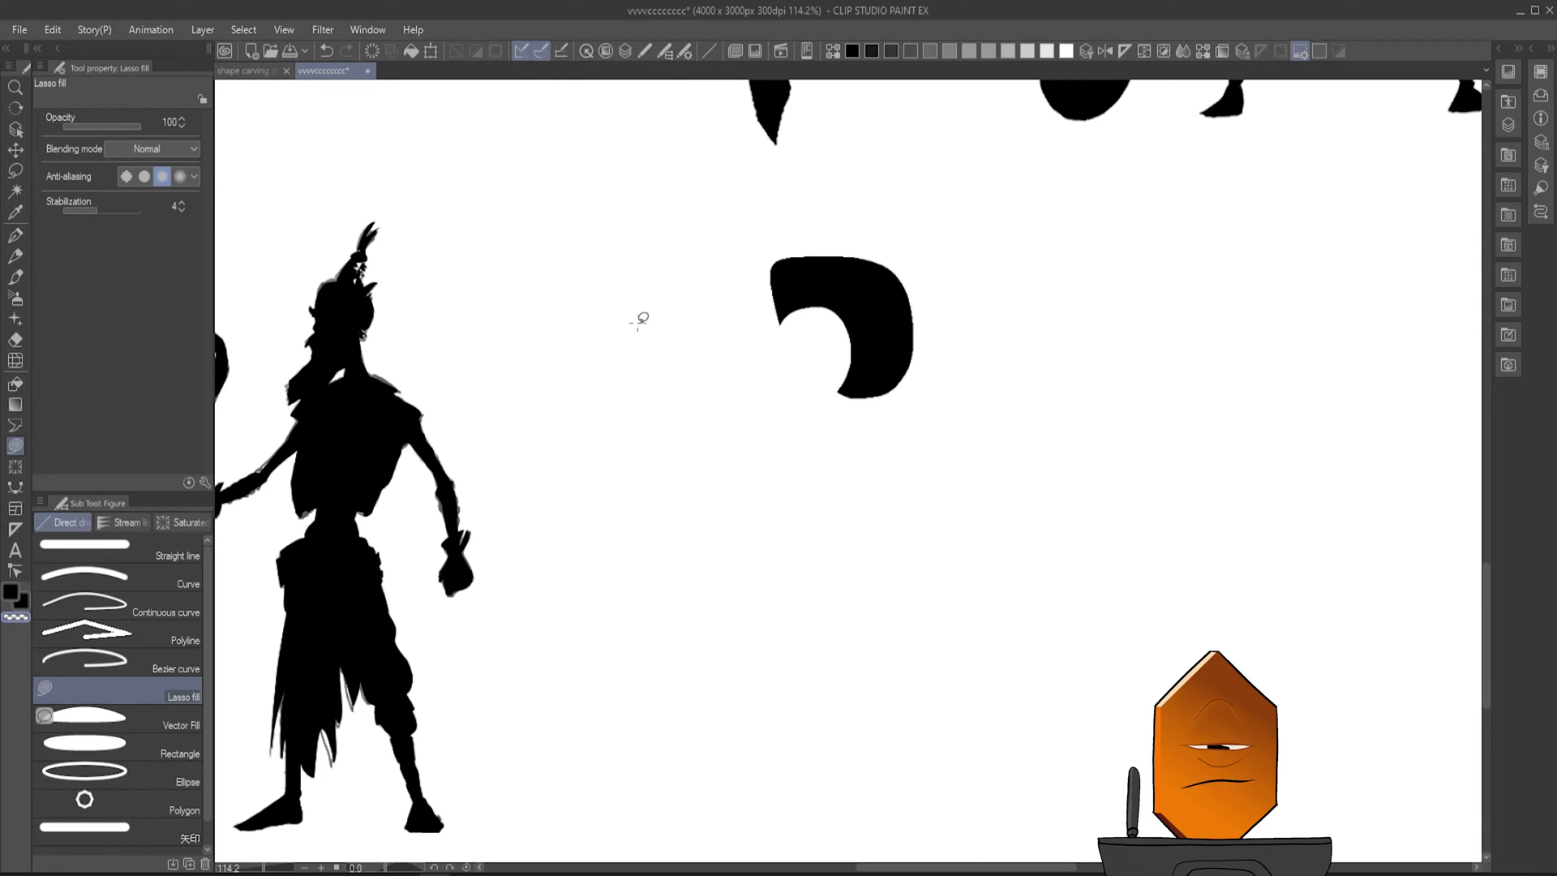
mouse_move(900, 258)
left_mouse_down()
mouse_move(915, 332)
mouse_move(977, 357)
mouse_move(892, 362)
left_mouse_up()
mouse_move(996, 430)
left_mouse_down()
mouse_move(959, 379)
mouse_move(1018, 408)
left_mouse_up()
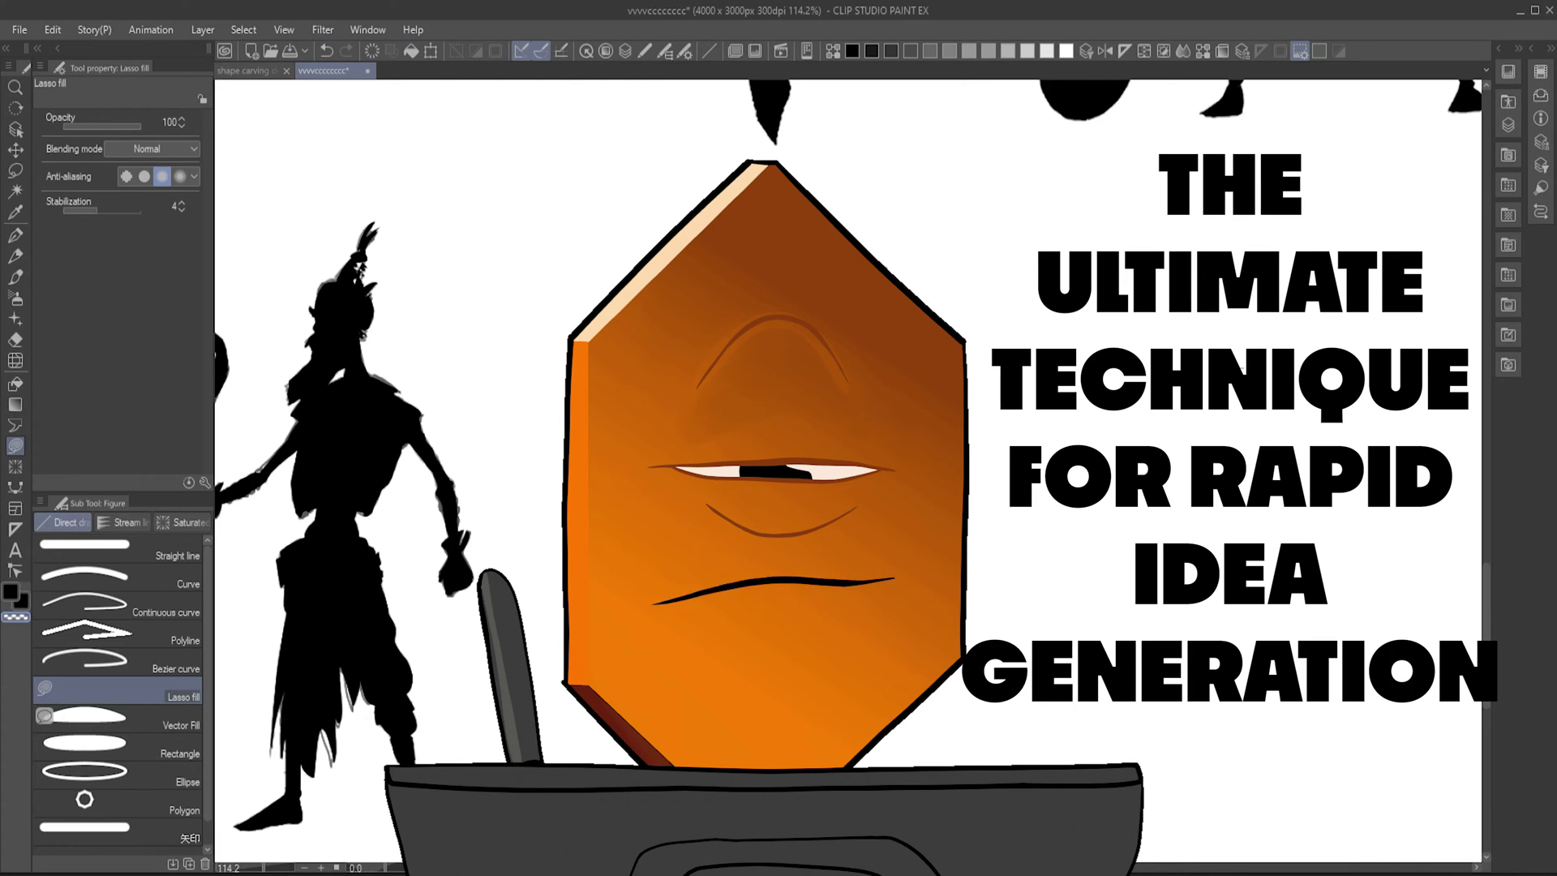
scroll(807, 616, "down", 5)
scroll(678, 459, "up", 5)
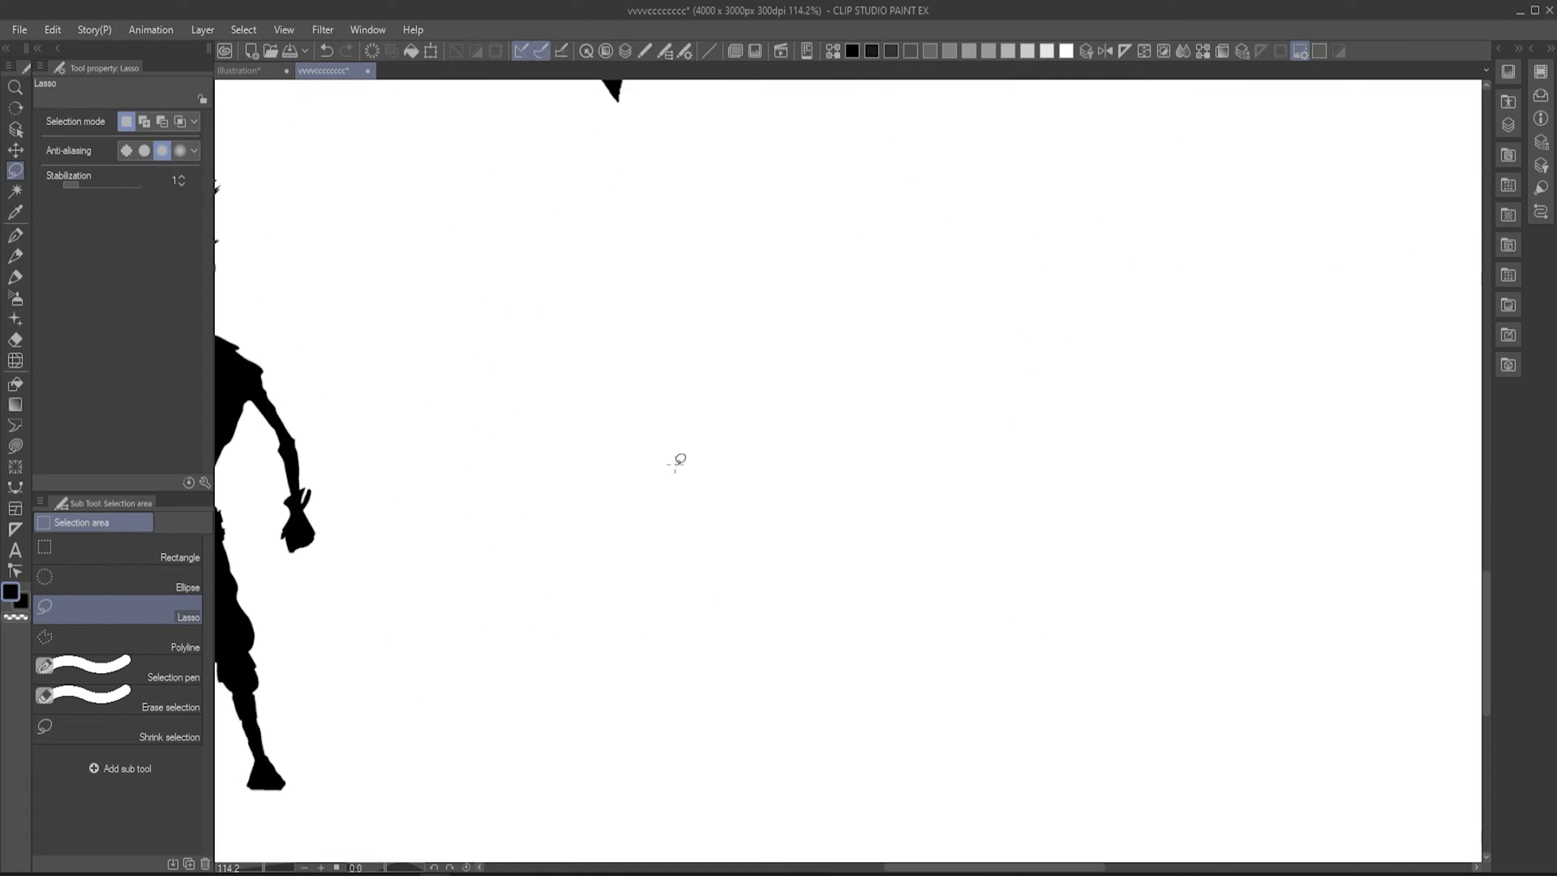
Fill a tall black stone box with white notches, seams and slits cut into it.
left_click_drag(597, 291, 636, 668)
mouse_move(562, 329)
left_mouse_down()
mouse_move(623, 755)
mouse_move(695, 313)
mouse_move(702, 401)
left_mouse_up()
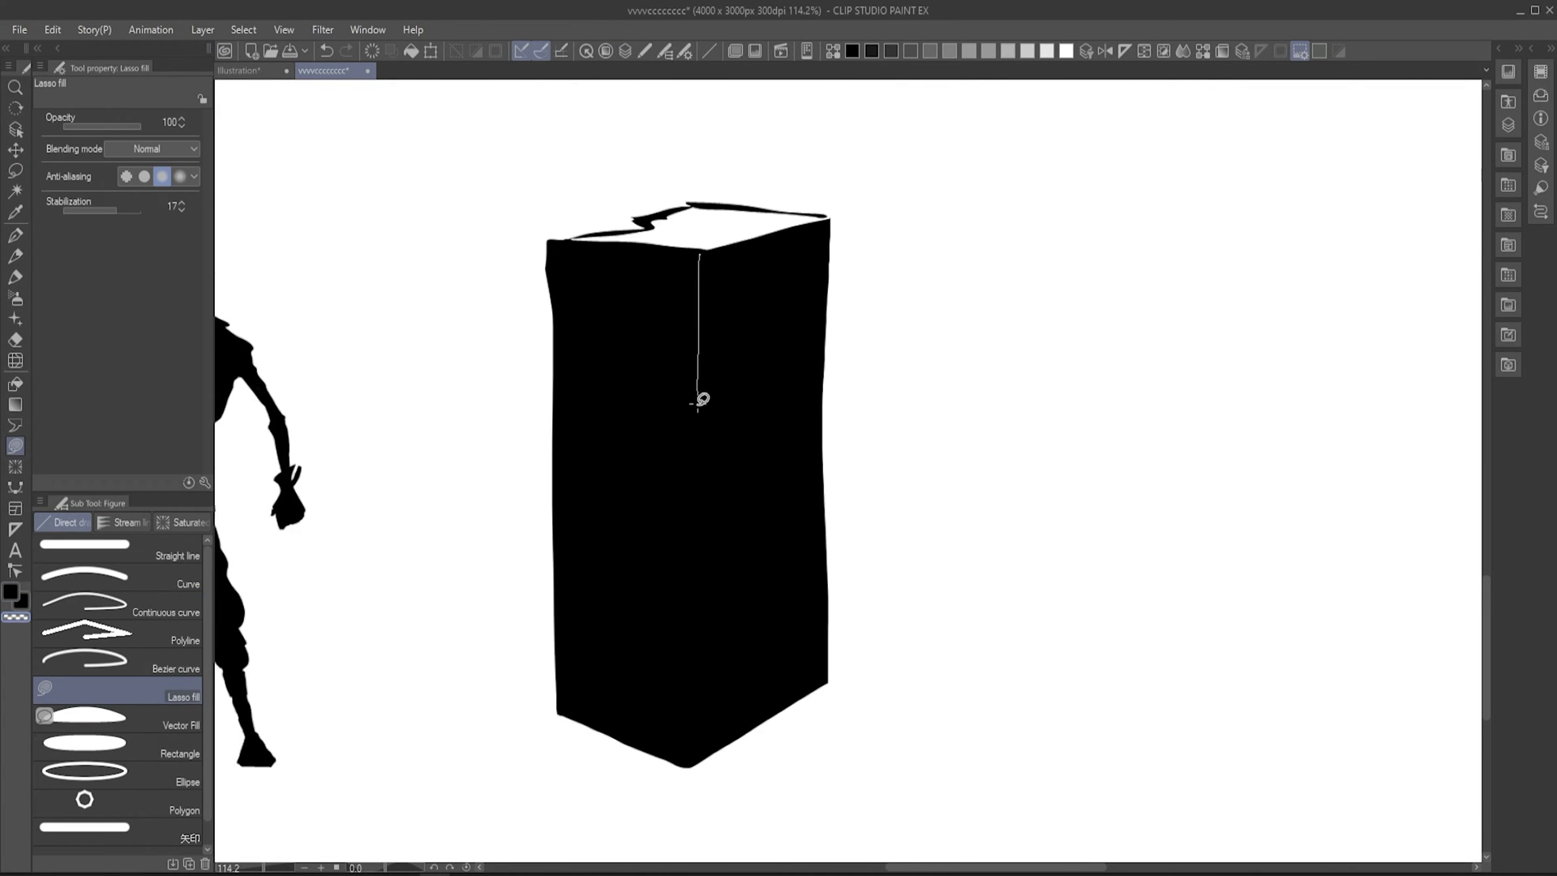
scroll(694, 320, "up", 3)
left_click_drag(695, 320, 885, 367)
scroll(886, 366, "down", 3)
left_click_drag(757, 280, 883, 248)
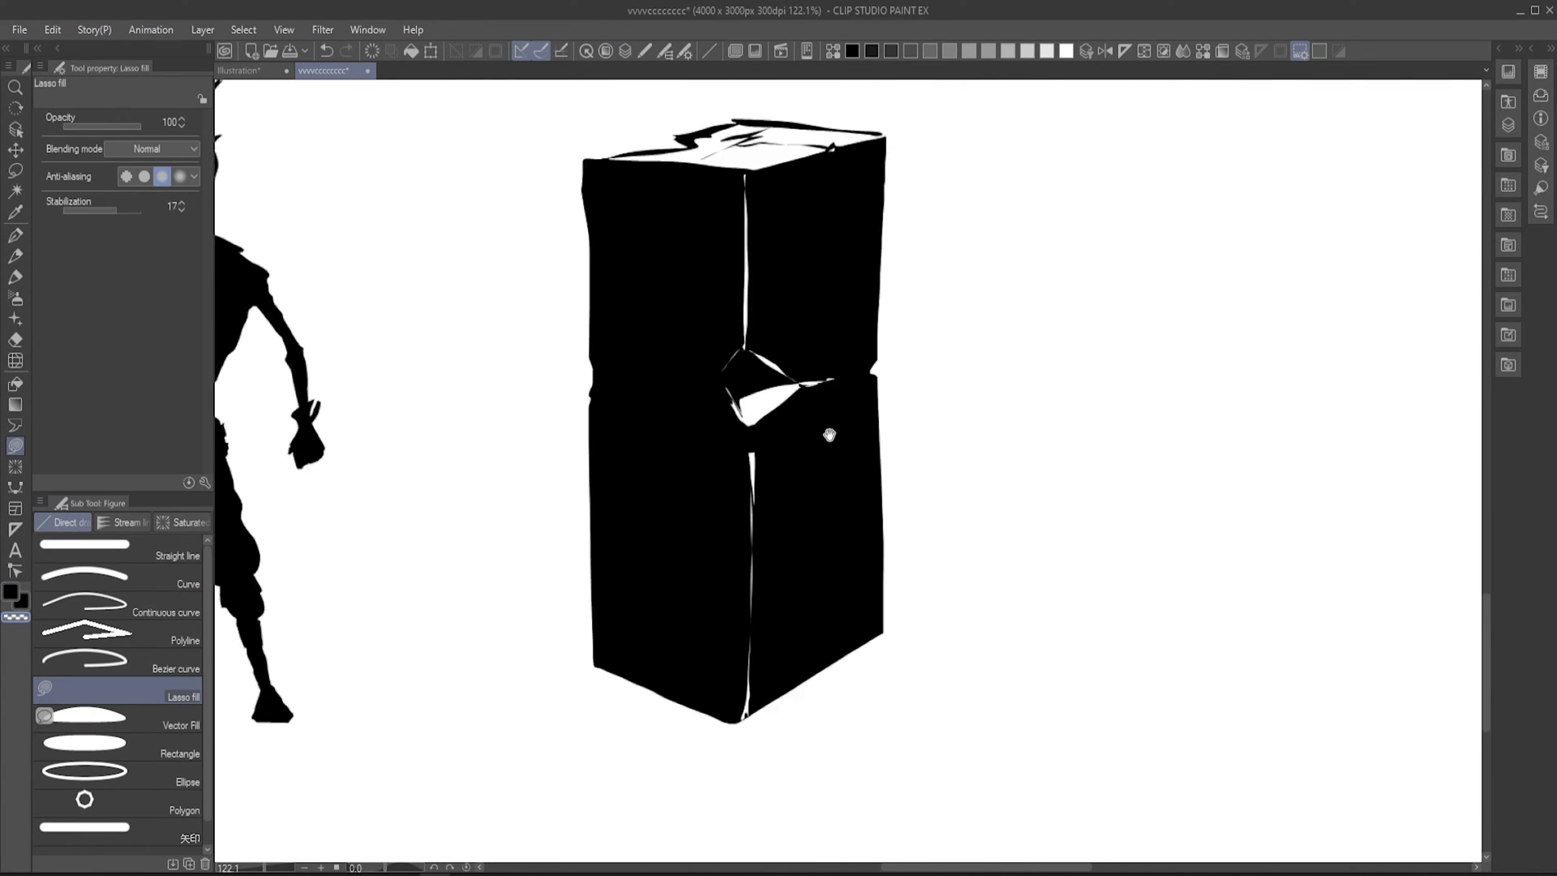
scroll(897, 431, "up", 3)
left_click_drag(635, 402, 781, 444)
scroll(837, 506, "down", 3)
scroll(837, 506, "up", 3)
scroll(706, 400, "up", 3)
mouse_move(706, 401)
left_mouse_down()
mouse_move(845, 430)
mouse_move(812, 498)
left_mouse_up()
scroll(844, 432, "down", 3)
scroll(812, 500, "up", 3)
scroll(813, 498, "down", 2)
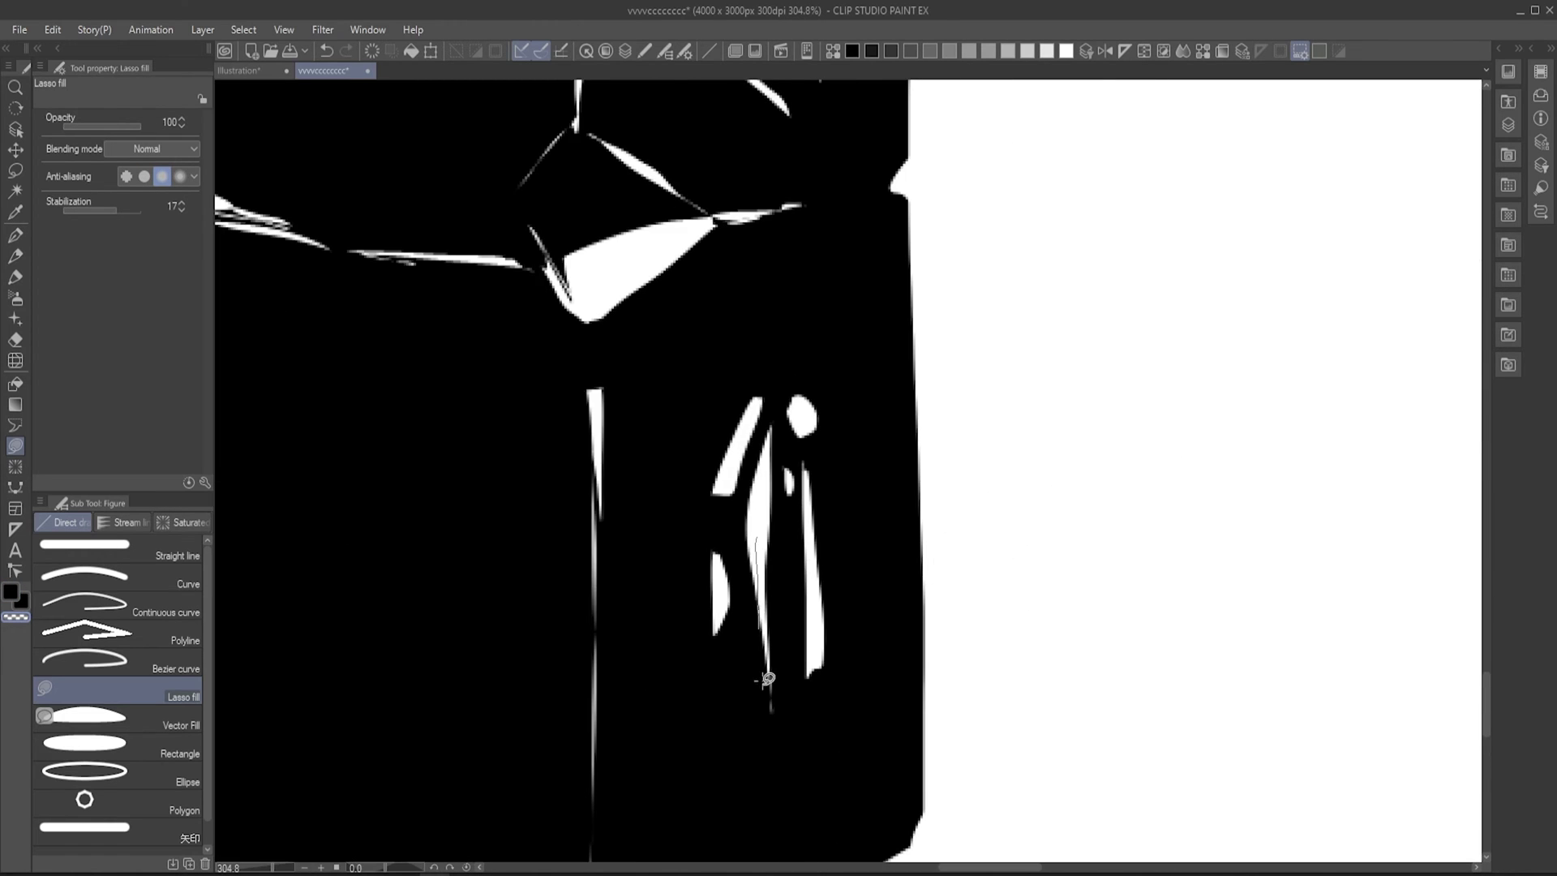
left_click_drag(755, 622, 764, 695)
scroll(764, 695, "down", 2)
scroll(822, 473, "up", 3)
scroll(823, 474, "down", 3)
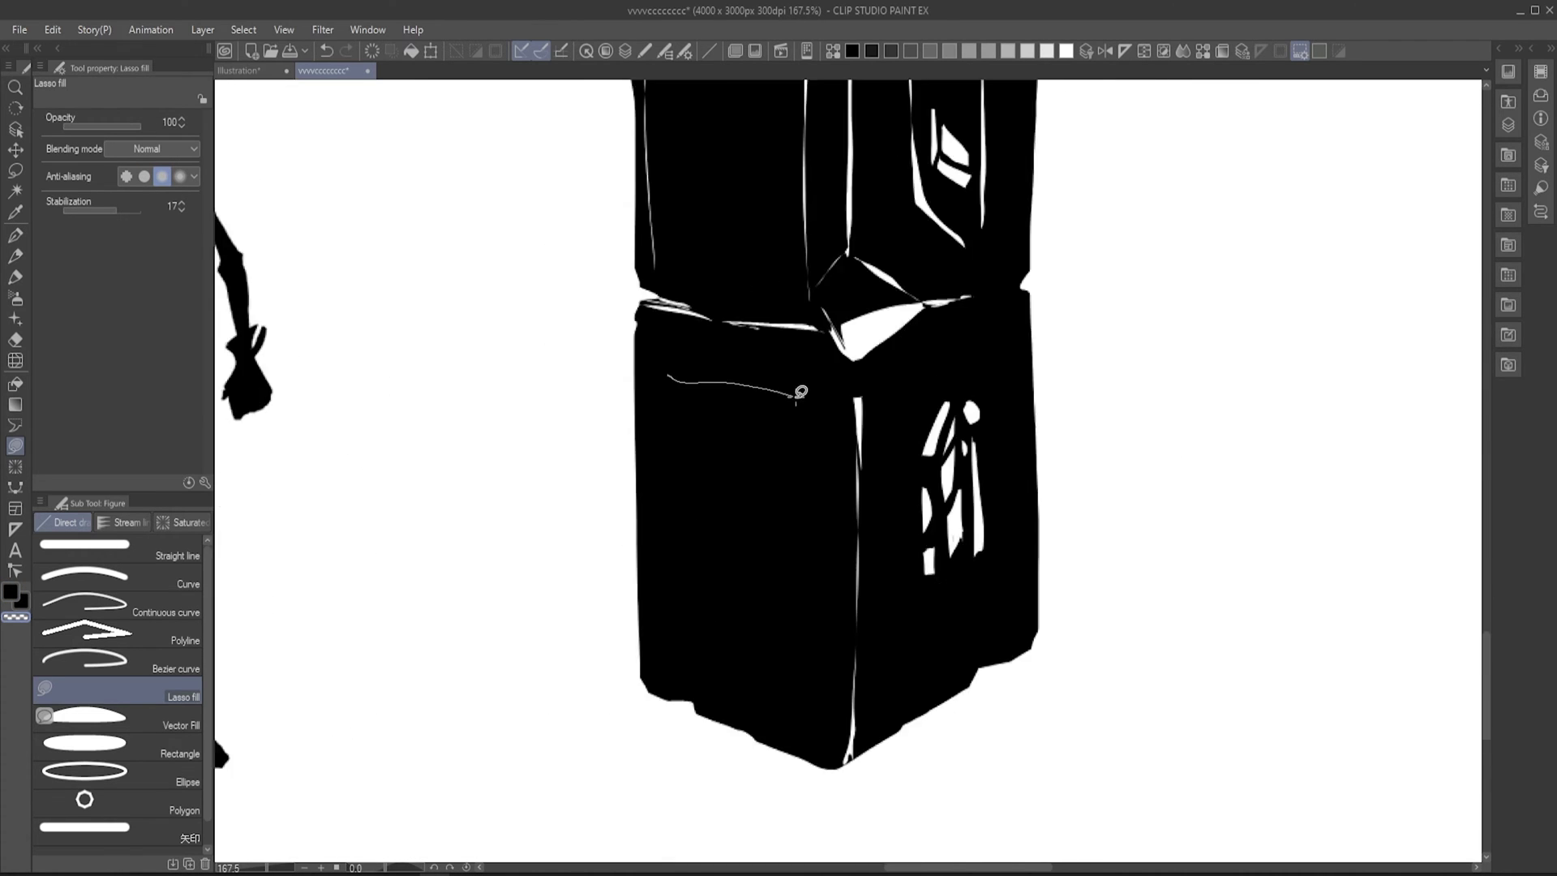
scroll(799, 393, "down", 3)
Add a scaled black flame ball on the box with white flame cuts and a drop.
mouse_move(681, 365)
left_mouse_down()
mouse_move(731, 316)
mouse_move(840, 682)
left_mouse_up()
key("m")
key("ctrl+t")
left_click(744, 719)
key("u")
scroll(742, 718, "up", 3)
left_click_drag(645, 365, 771, 288)
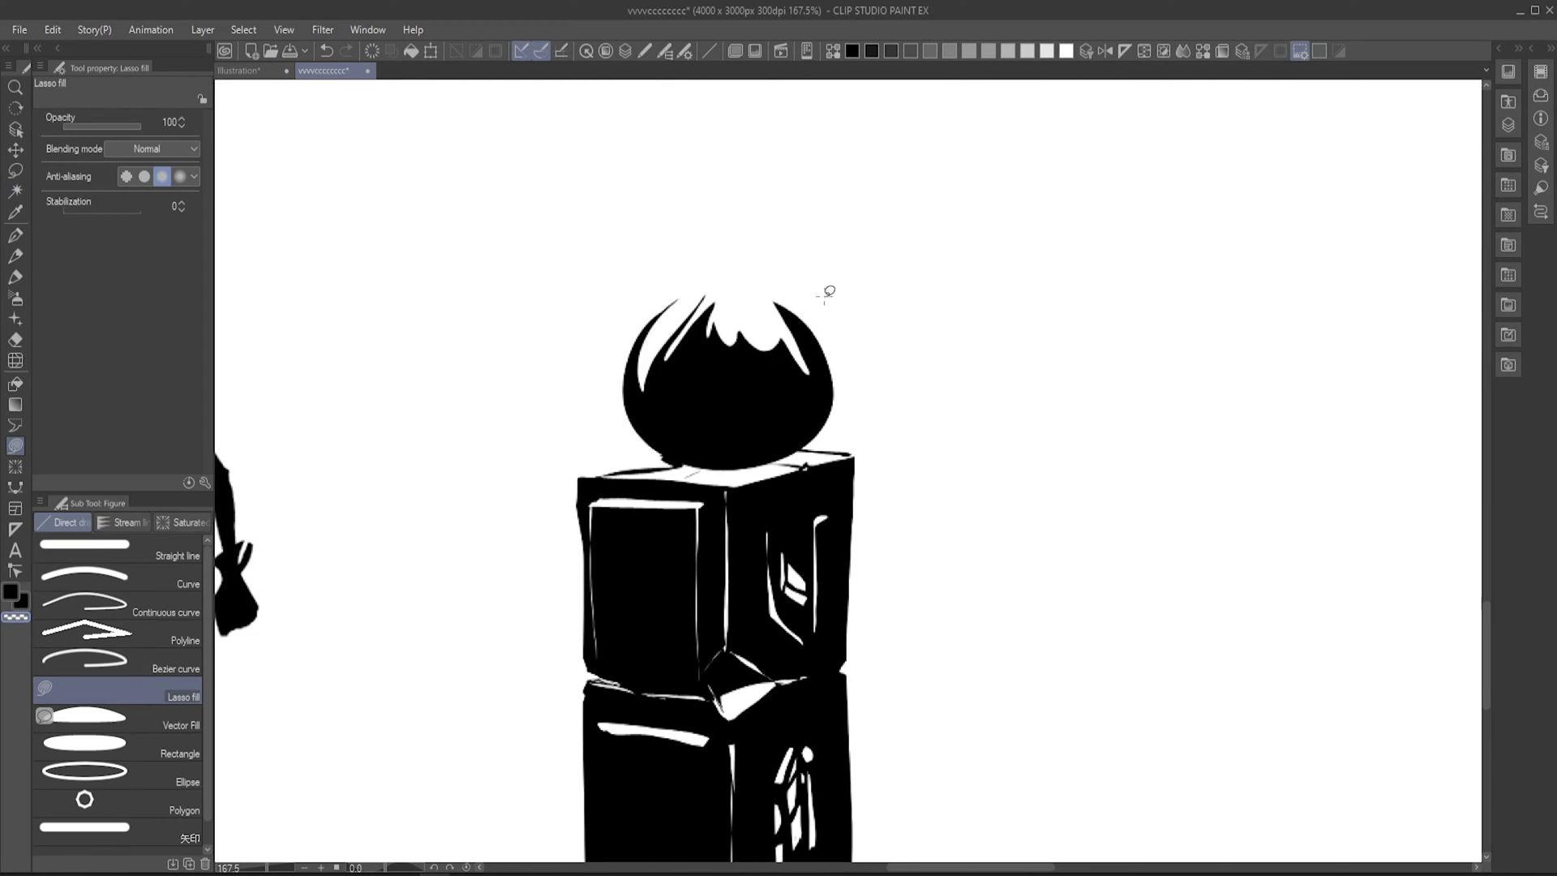
scroll(585, 373, "up", 2)
mouse_move(529, 388)
left_mouse_down()
mouse_move(703, 324)
mouse_move(633, 402)
left_mouse_up()
scroll(704, 323, "down", 2)
scroll(807, 382, "down", 2)
left_click_drag(670, 319, 806, 382)
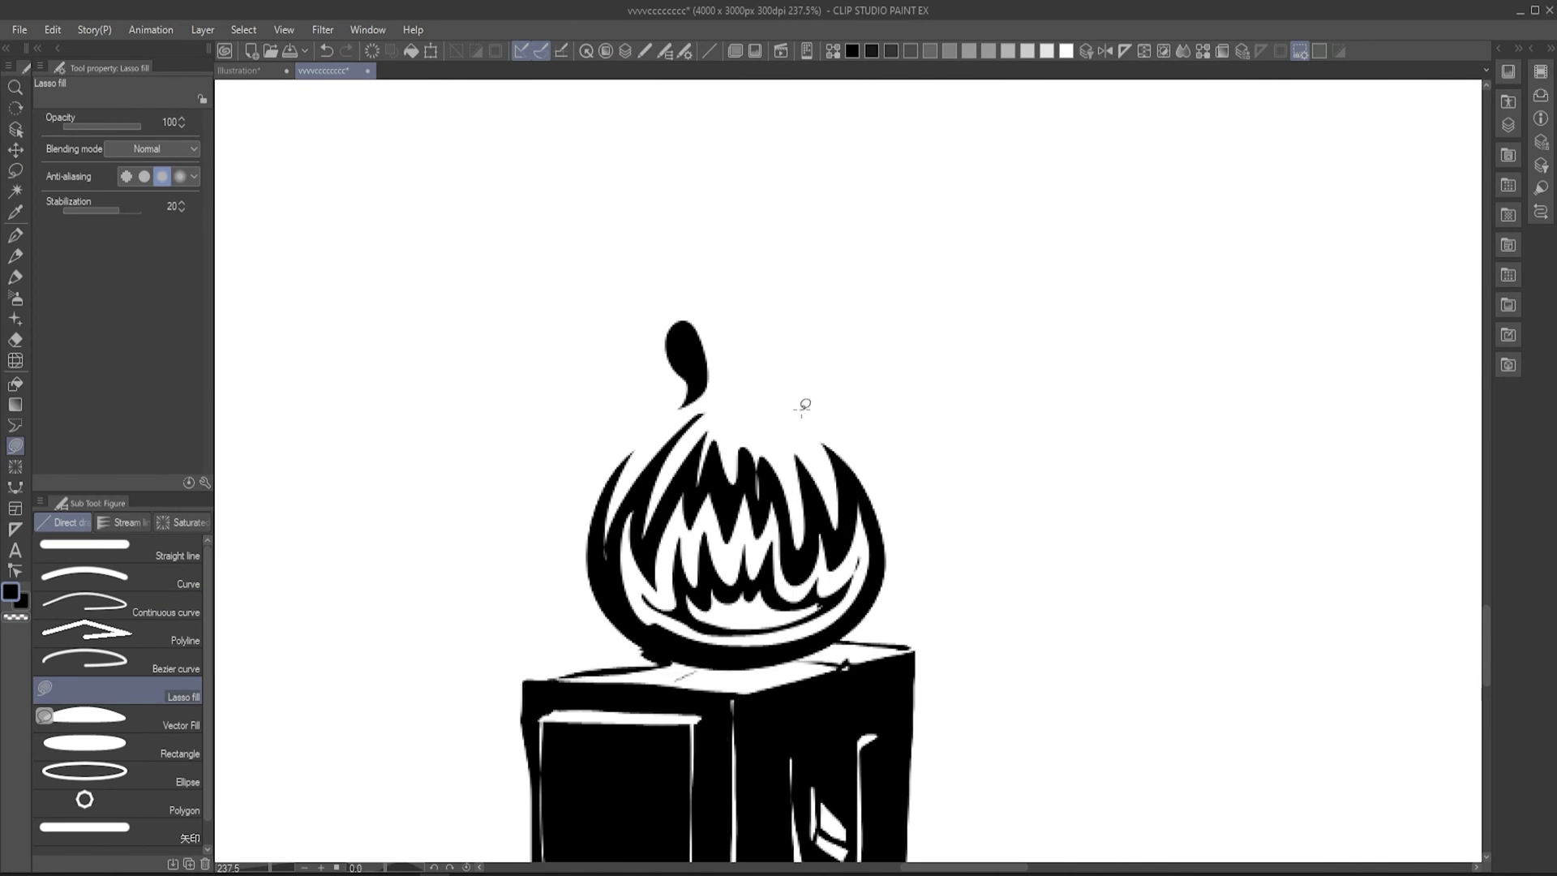
scroll(598, 361, "up", 3)
scroll(882, 386, "up", 2)
scroll(882, 385, "down", 5)
scroll(925, 439, "up", 1)
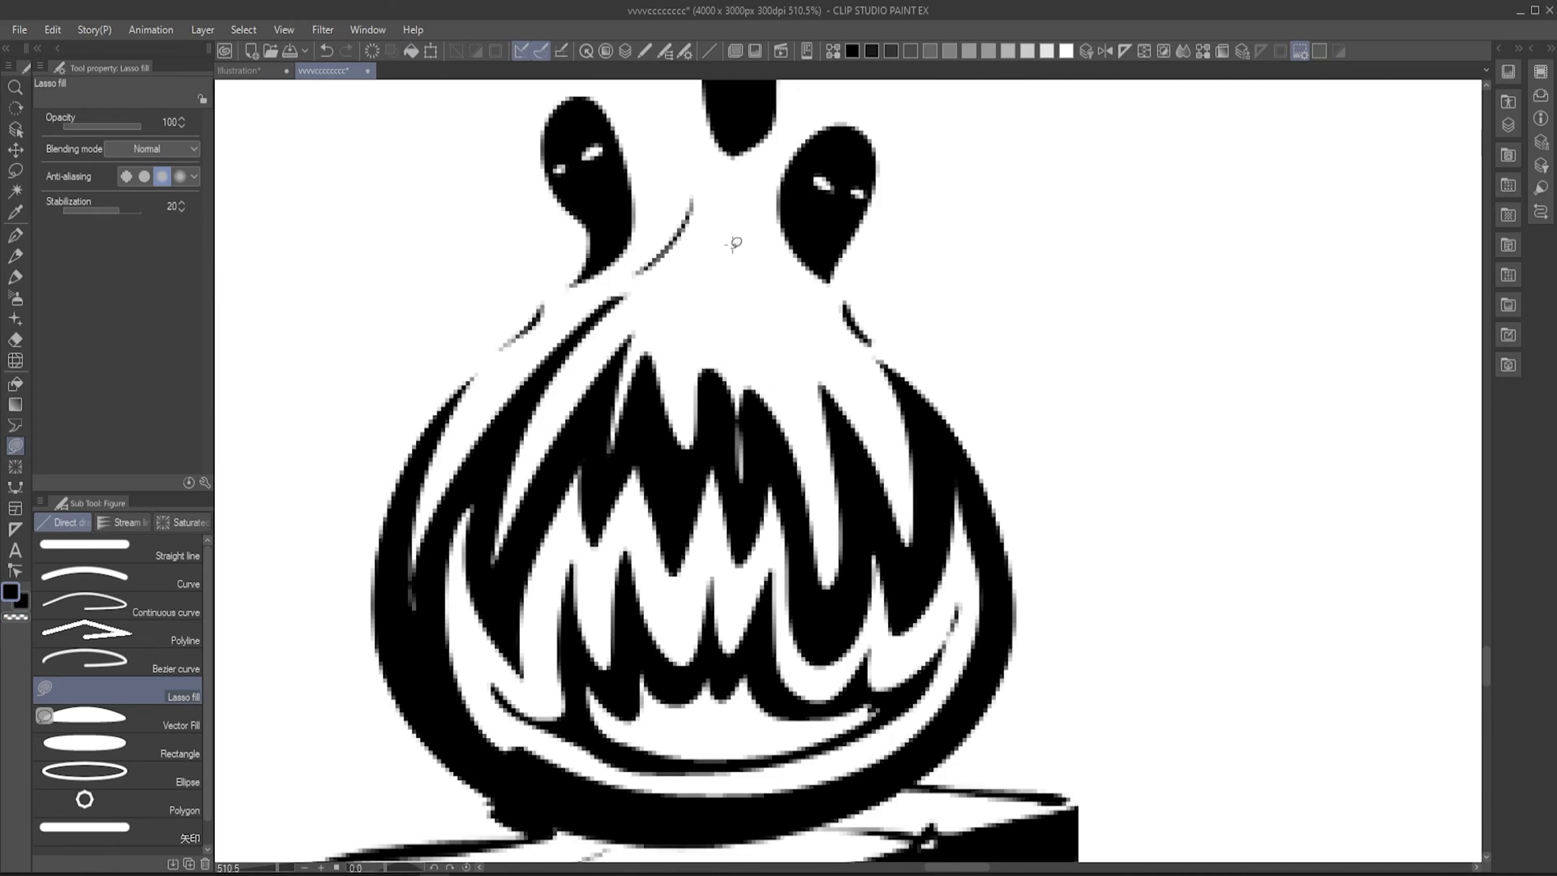
scroll(950, 462, "down", 1)
scroll(983, 506, "down", 2)
Draw a black sword with white blade cuts, pommel and tip, then transform it.
left_click_drag(983, 506, 834, 539)
mouse_move(862, 399)
left_mouse_down()
mouse_move(1102, 250)
mouse_move(863, 401)
left_mouse_up()
scroll(771, 411, "up", 1)
mouse_move(633, 535)
left_mouse_down()
mouse_move(723, 451)
mouse_move(579, 597)
mouse_move(679, 453)
mouse_move(625, 584)
mouse_move(819, 488)
mouse_move(475, 675)
left_mouse_up()
scroll(894, 414, "up", 1)
scroll(766, 572, "down", 1)
scroll(651, 406, "up", 1)
scroll(650, 407, "up", 1)
scroll(694, 462, "up", 1)
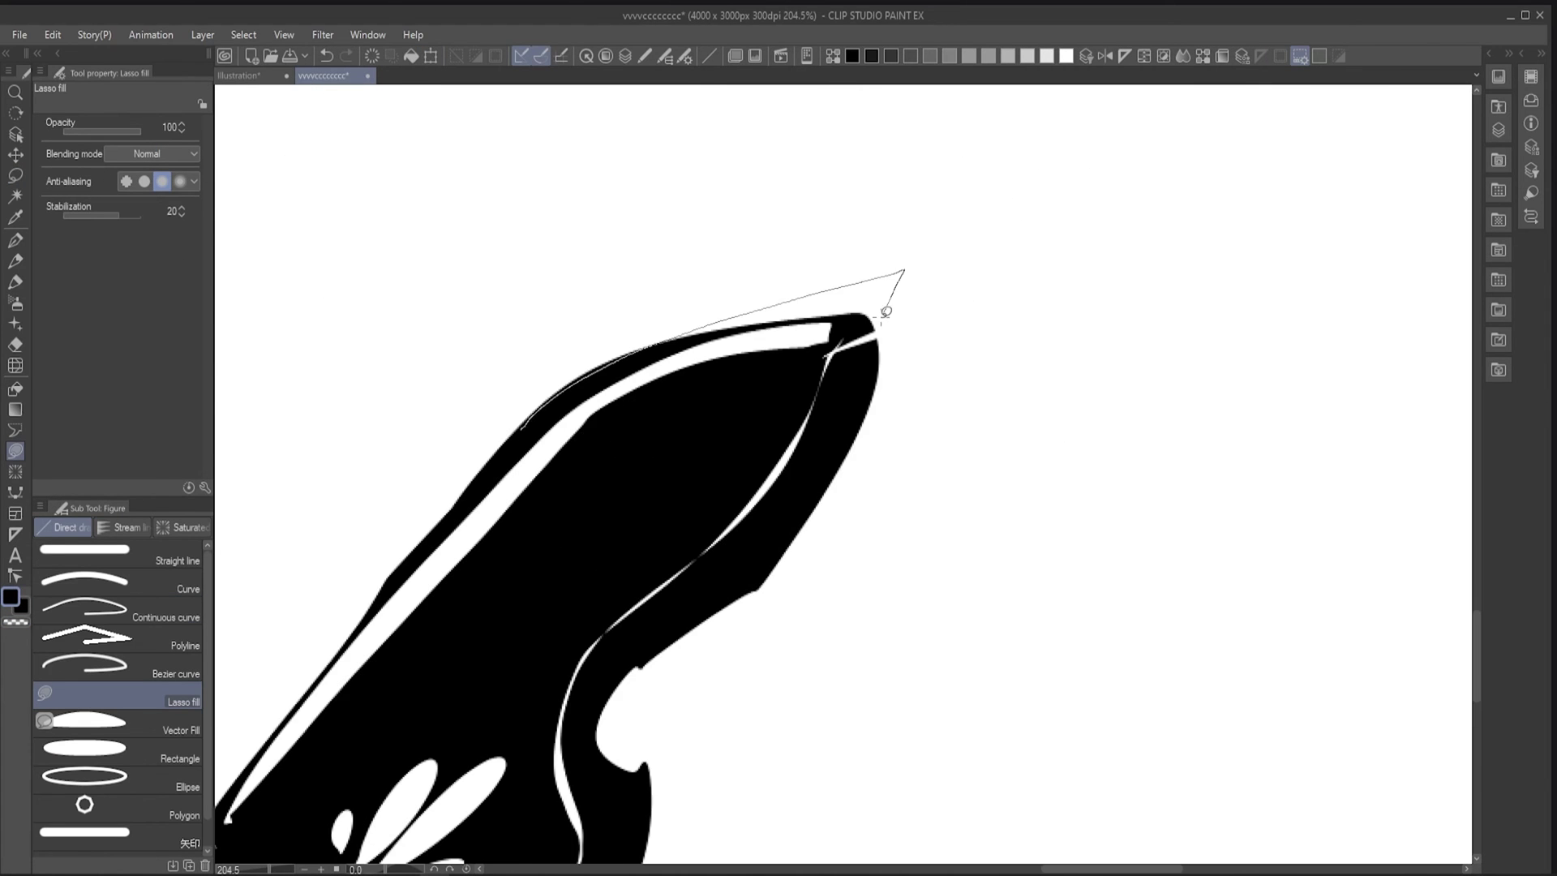
left_click_drag(885, 313, 764, 479)
scroll(763, 480, "down", 3)
left_click_drag(694, 621, 1094, 97)
key("ctrl+t")
key("Return")
scroll(713, 434, "up", 5)
scroll(841, 642, "down", 4)
key("u")
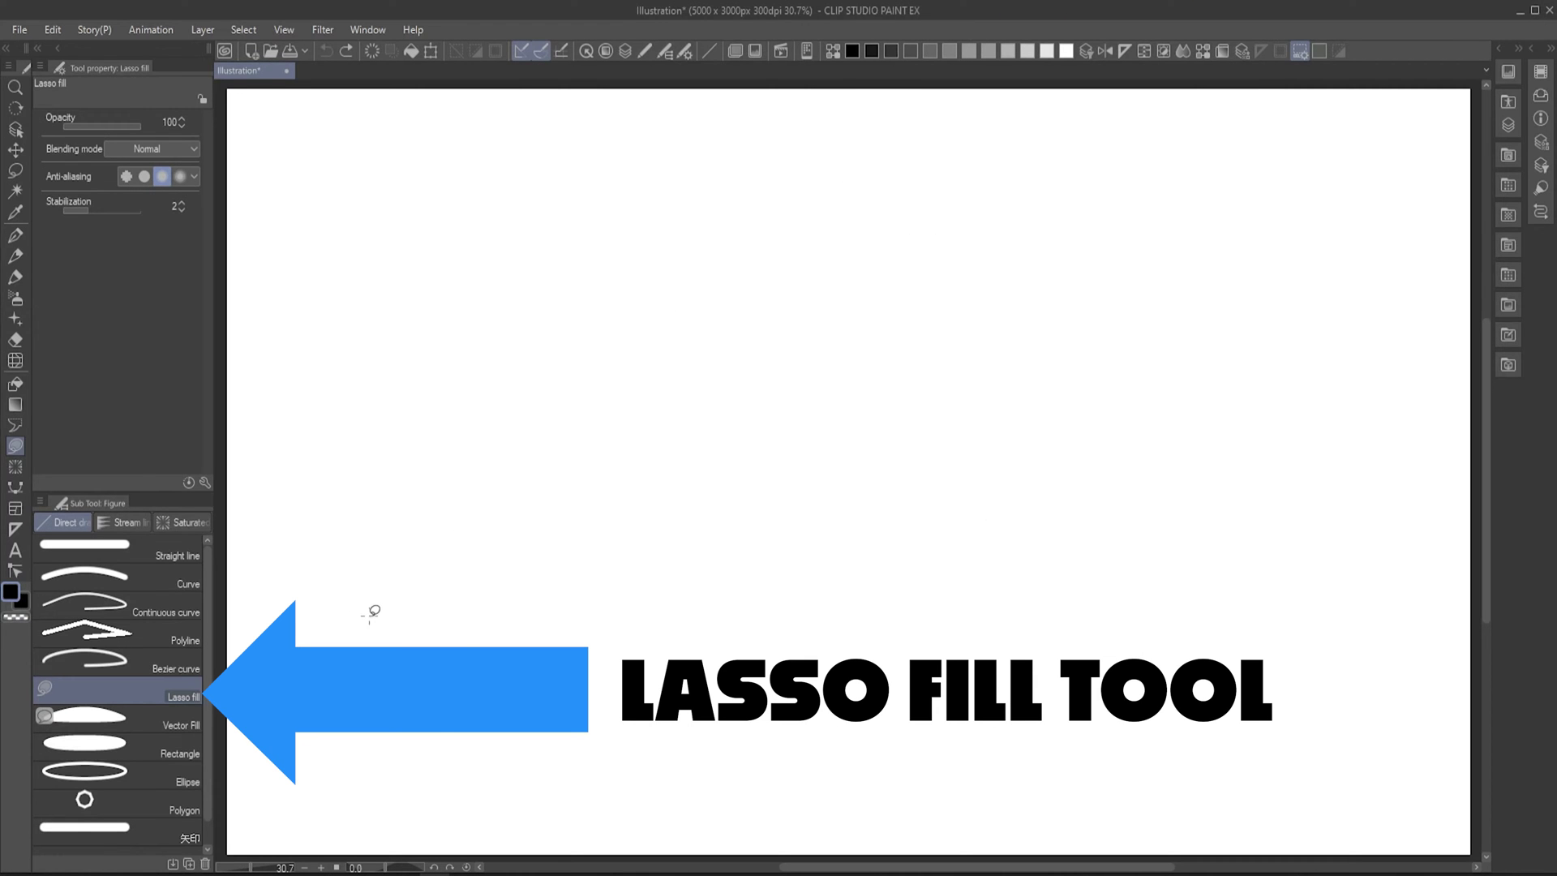
mouse_move(425, 653)
left_mouse_down()
mouse_move(573, 626)
mouse_move(426, 651)
left_mouse_up()
key("b")
left_click_drag(599, 621, 662, 580)
key("u")
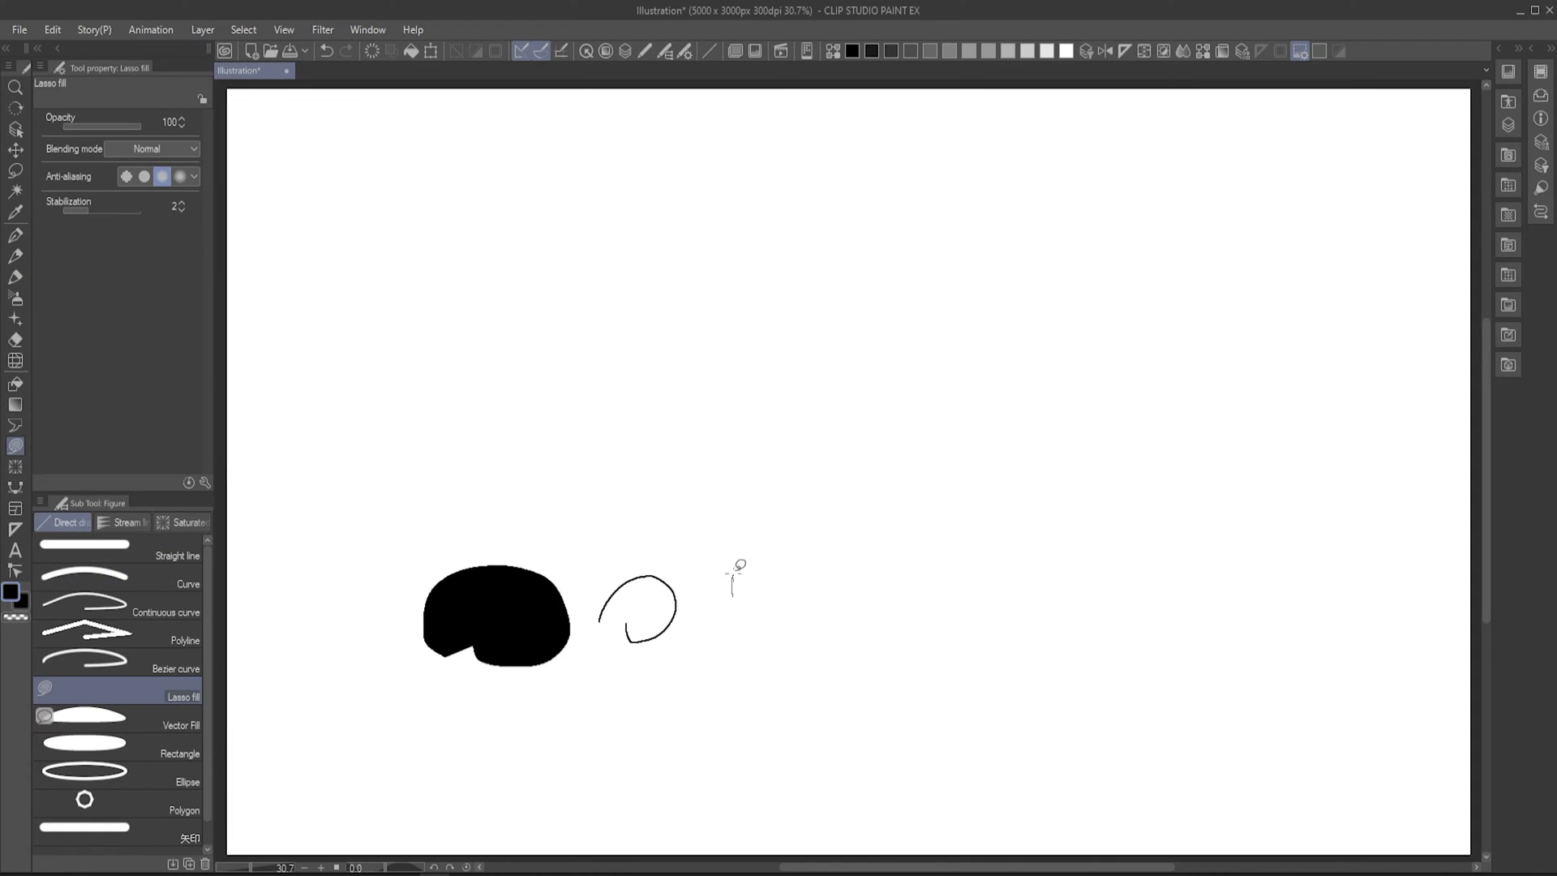
left_click_drag(812, 630, 813, 634)
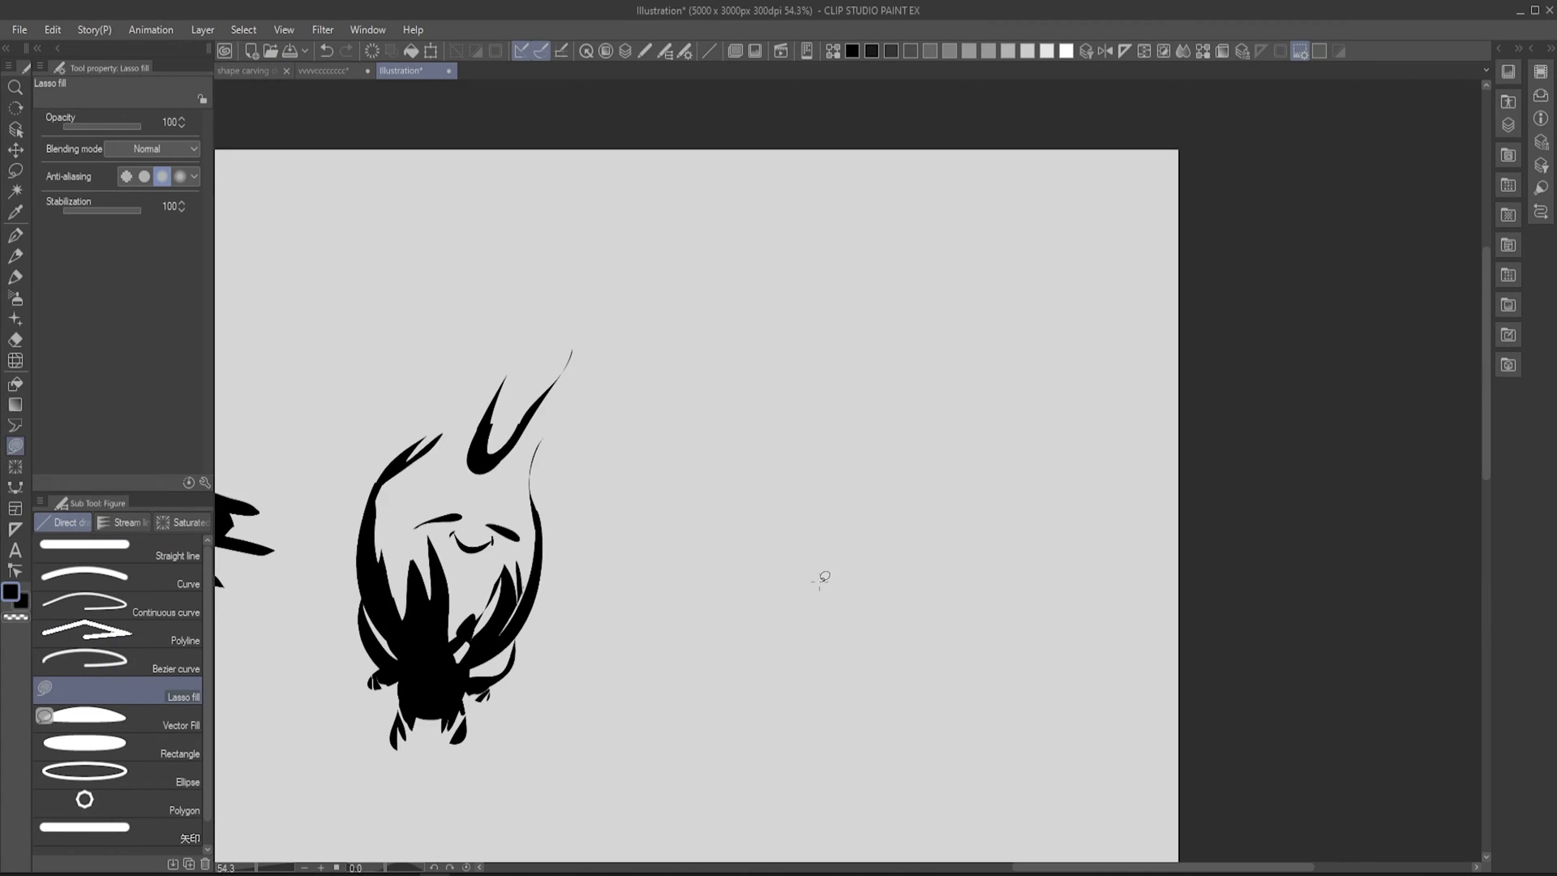
Fill the black body ellipse with drips and ears, then cut light eyes and a smile.
left_click_drag(823, 574, 806, 546)
scroll(806, 546, "up", 3)
left_click_drag(939, 504, 682, 487)
scroll(699, 486, "up", 2)
left_click_drag(937, 475, 1018, 482)
left_click_drag(730, 497, 661, 498)
left_click_drag(966, 471, 962, 477)
scroll(965, 470, "up", 3)
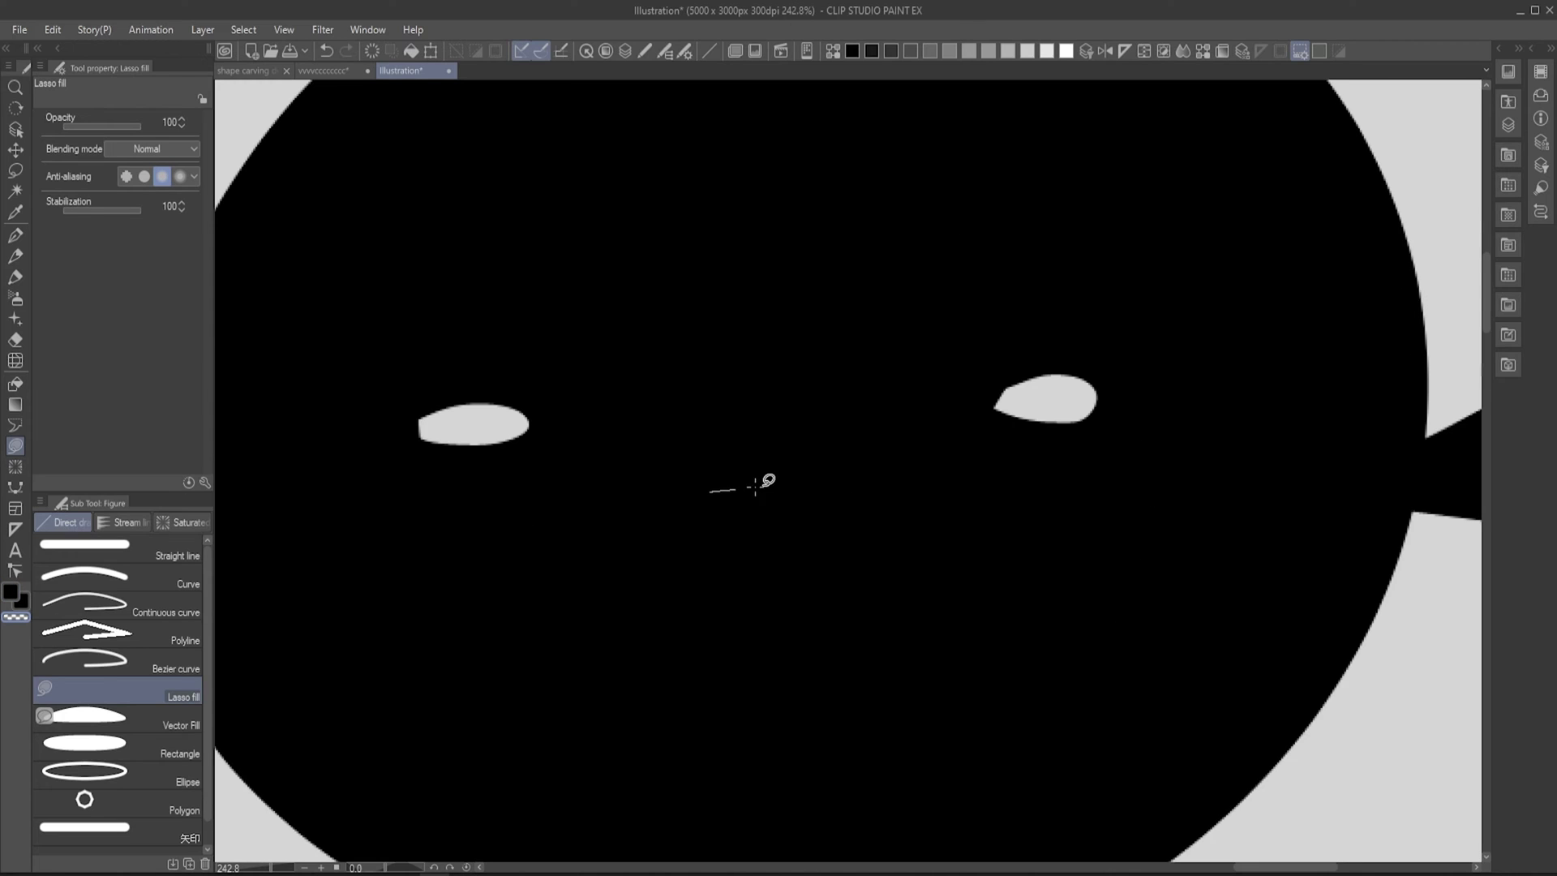
scroll(754, 486, "down", 3)
left_click_drag(804, 497, 886, 484)
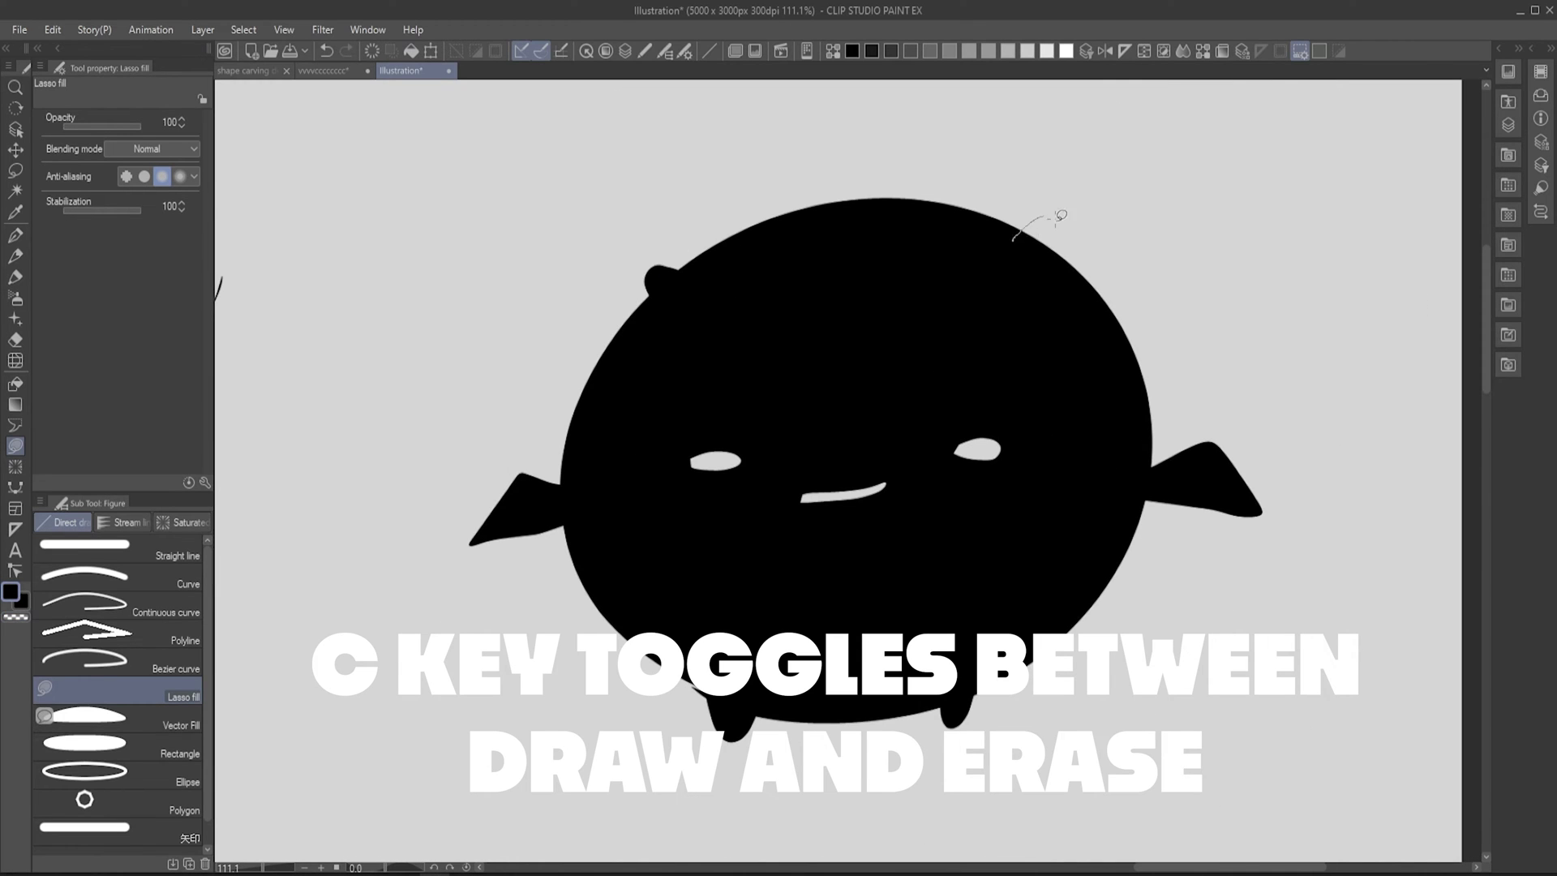
scroll(1059, 216, "down", 1)
Add small black feet along the bottom and erase light strips into both ears.
left_click_drag(962, 538, 979, 516)
scroll(549, 546, "up", 3)
scroll(633, 486, "down", 4)
left_click_drag(1180, 578, 1240, 496)
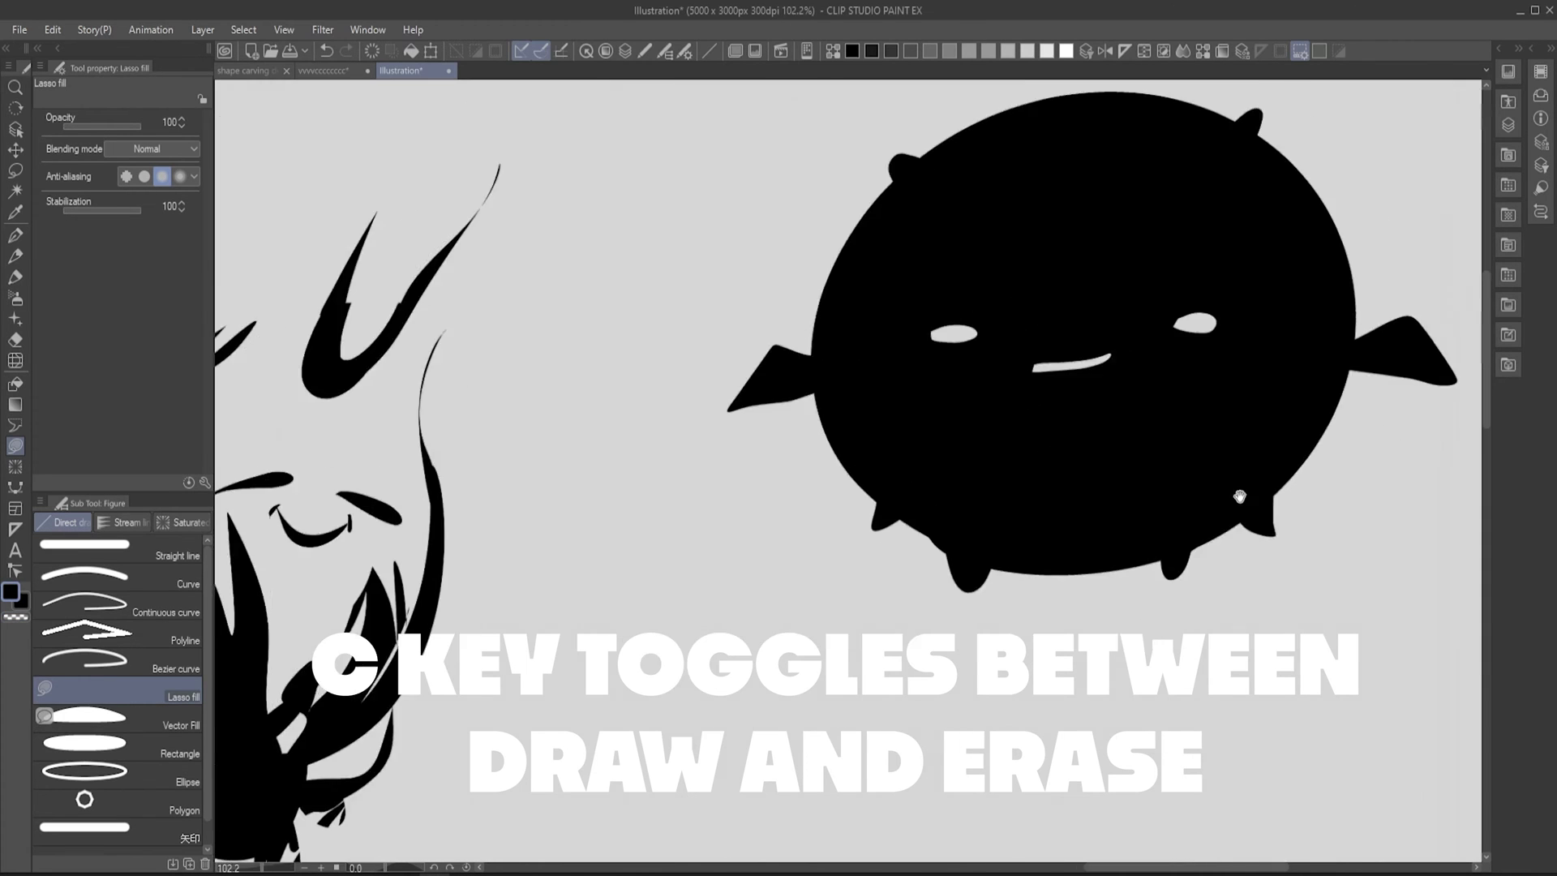
scroll(1240, 497, "up", 4)
key("c")
mouse_move(486, 418)
left_mouse_down()
mouse_move(446, 514)
mouse_move(535, 474)
left_mouse_up()
scroll(913, 446, "up", 2)
mouse_move(1089, 368)
left_mouse_down()
mouse_move(1218, 499)
mouse_move(1078, 461)
left_mouse_up()
left_click_drag(1056, 408, 1046, 460)
scroll(963, 463, "down", 5)
scroll(1051, 372, "up", 3)
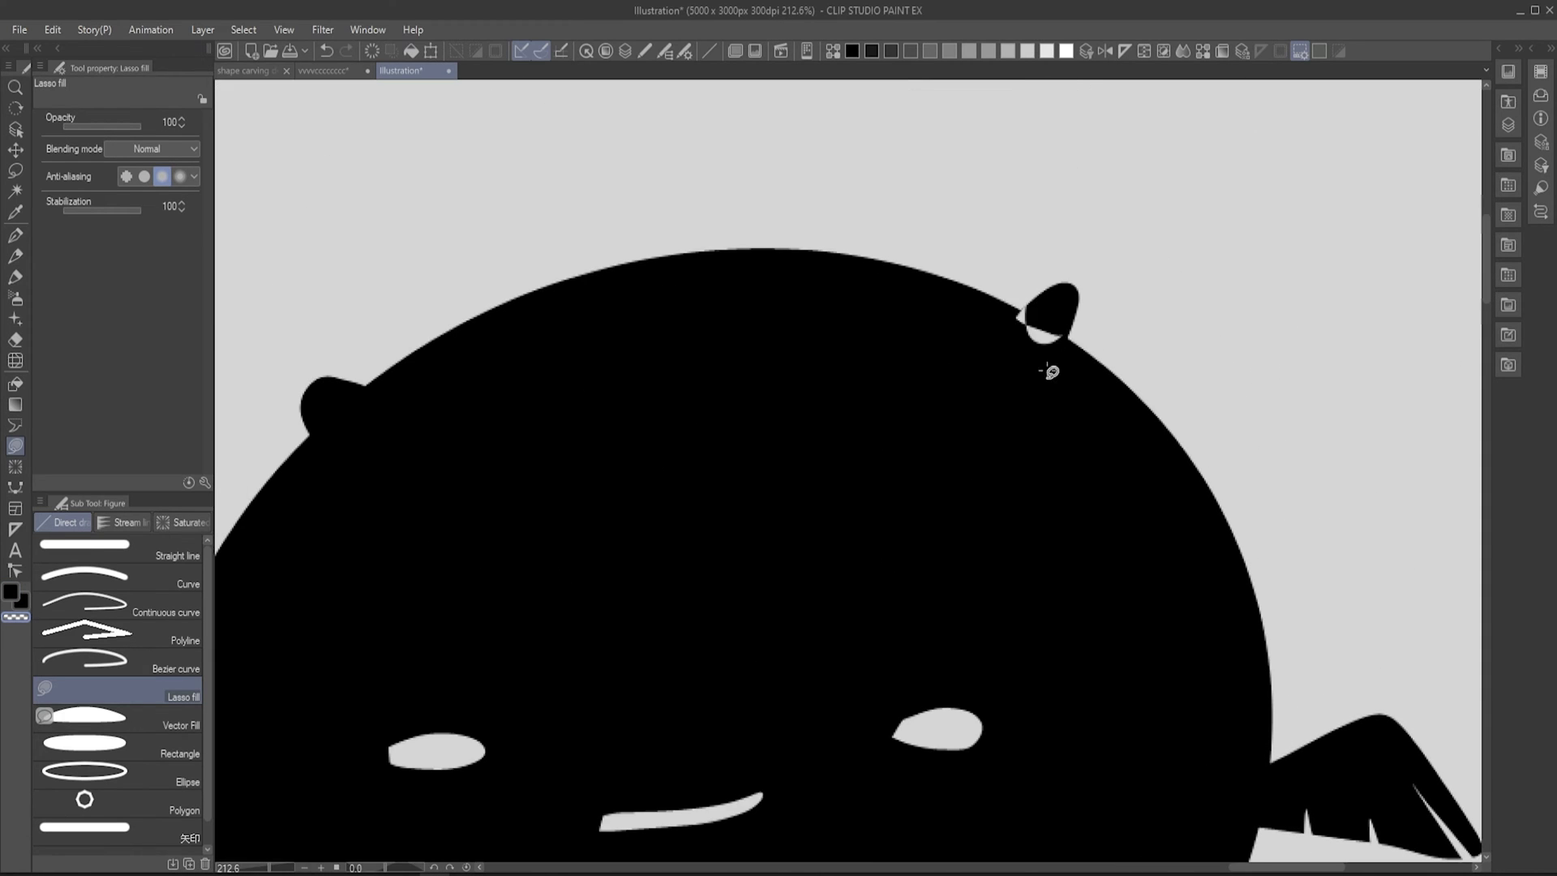
left_click_drag(1052, 371, 1051, 250)
scroll(585, 468, "down", 4)
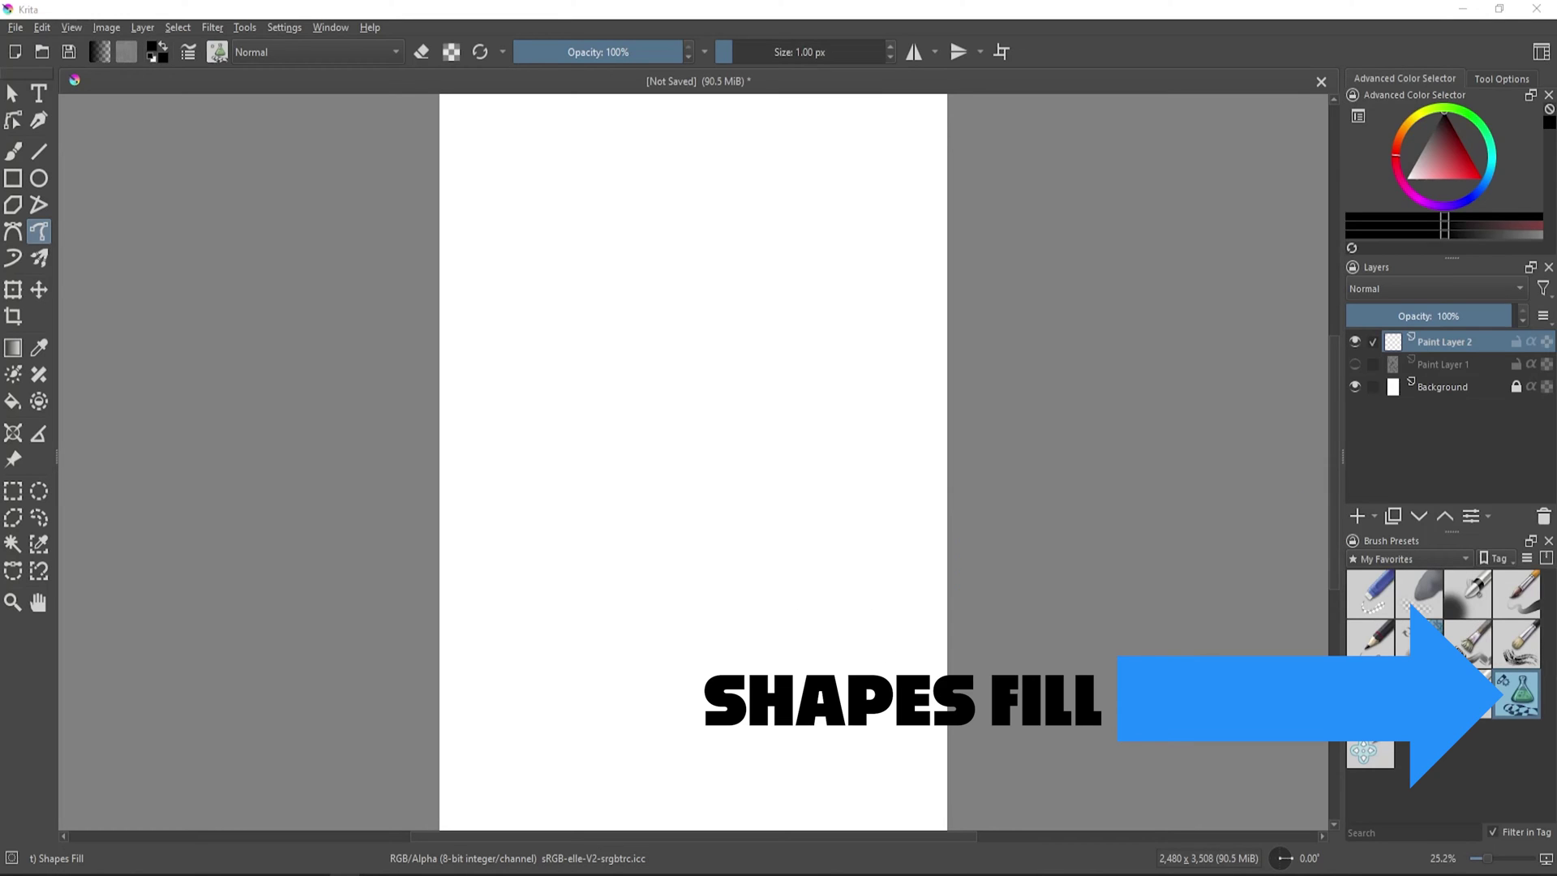
Set the Shapes Fill tool to freehand and fill black shapes at the upper left.
right_click(1468, 697)
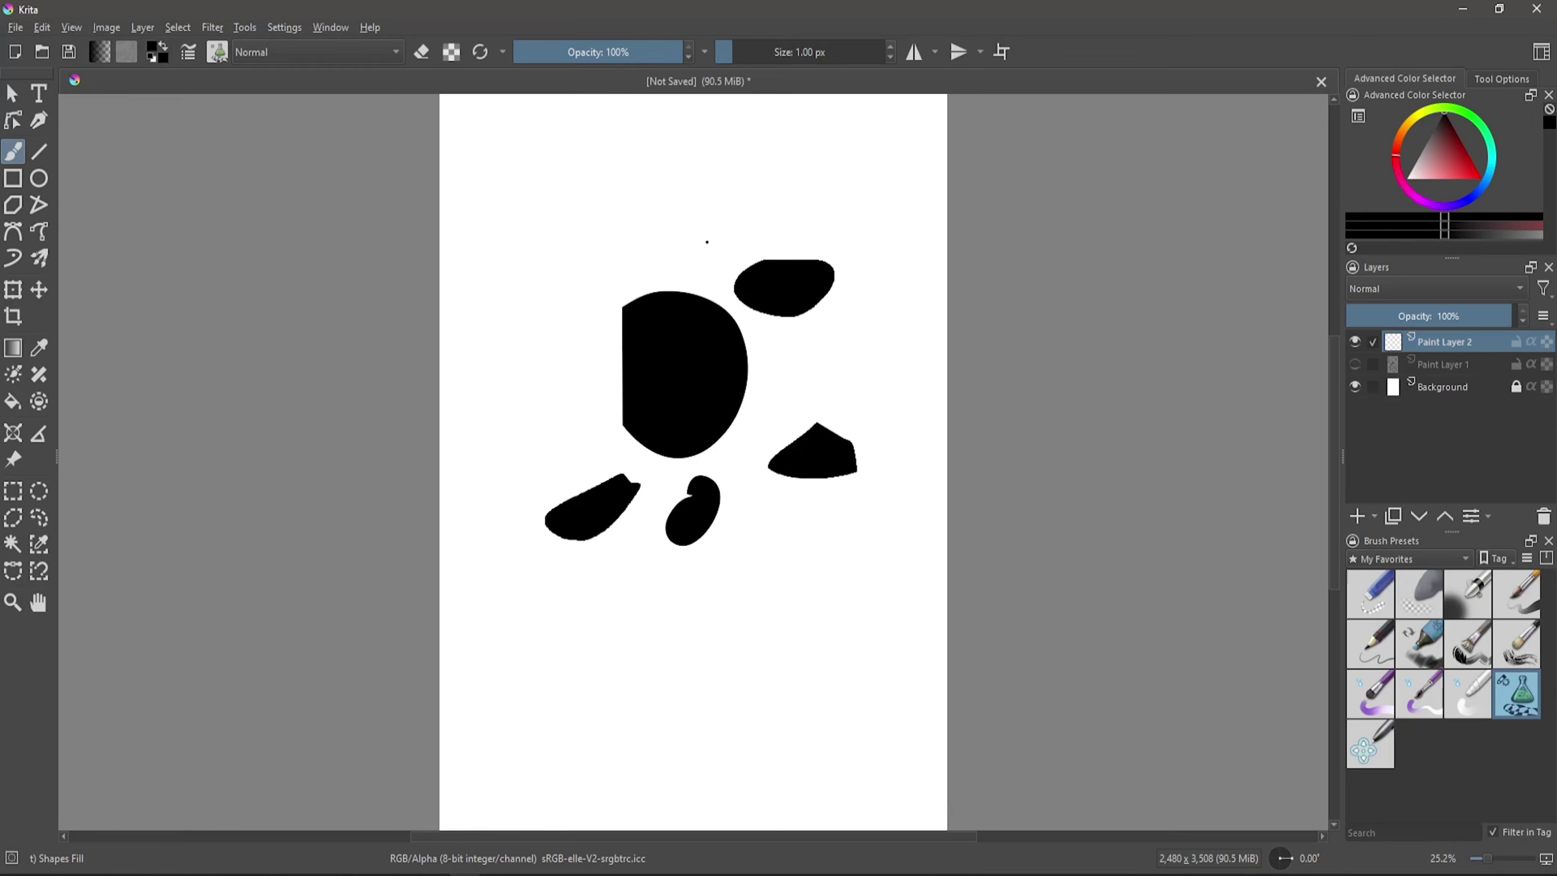
left_click(40, 232)
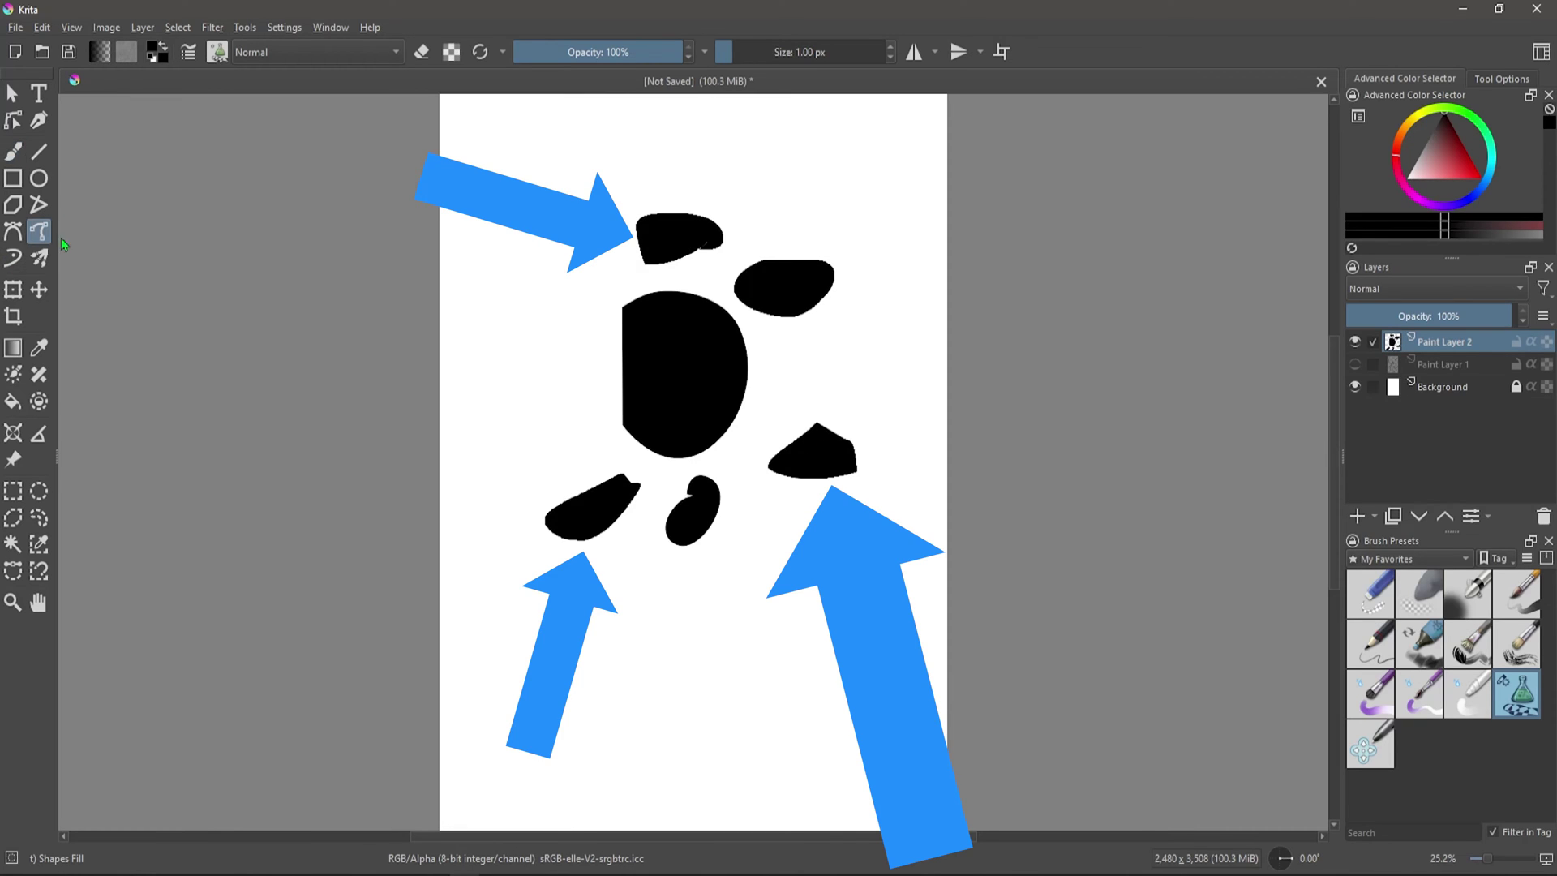
left_click_drag(554, 221, 564, 273)
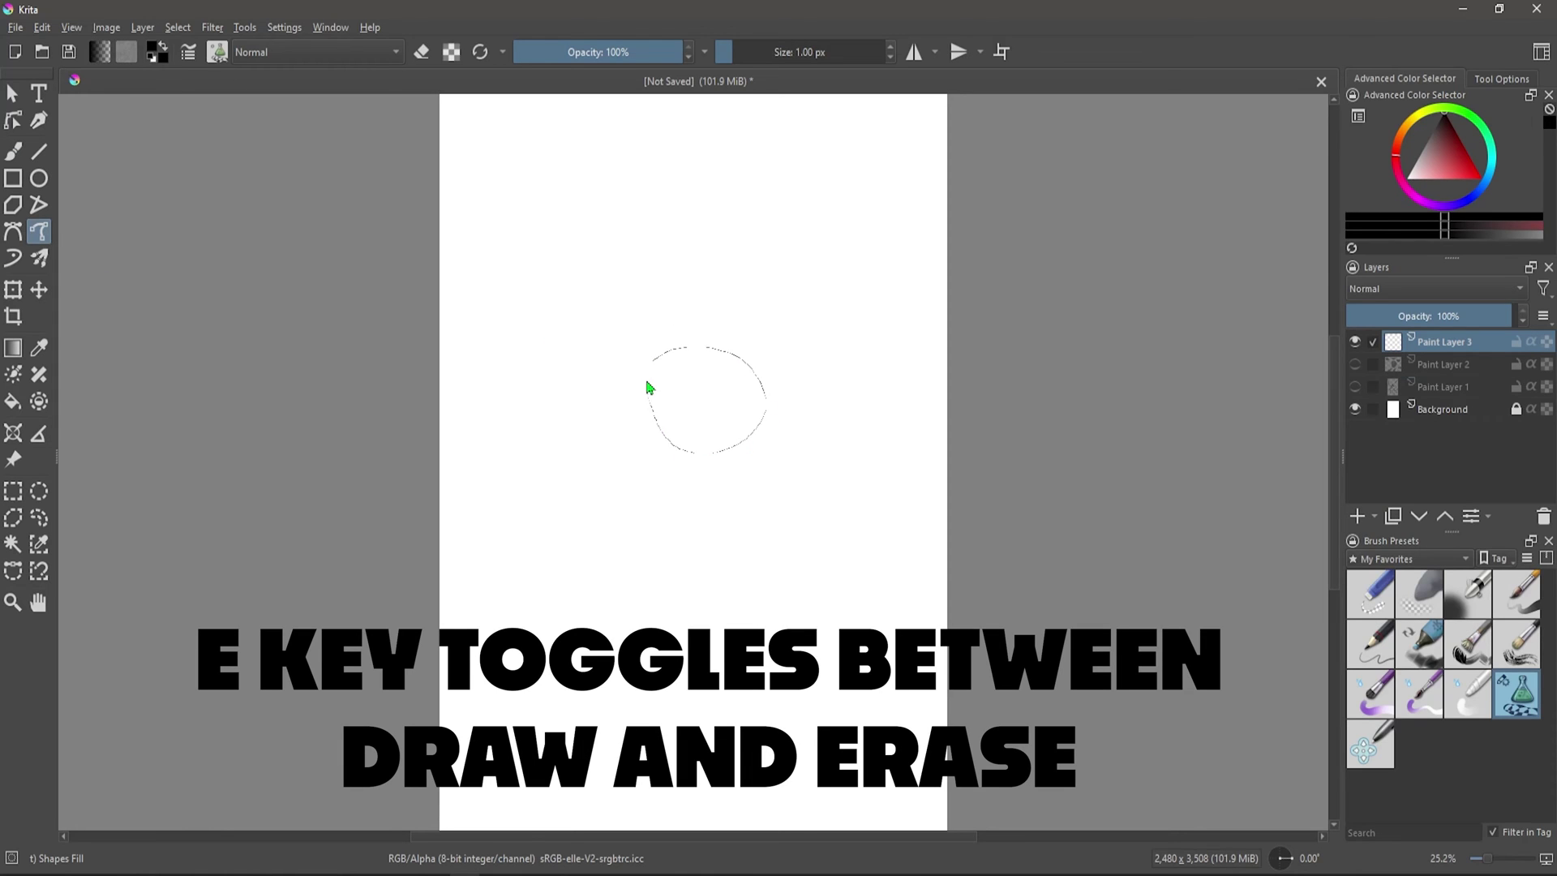
left_click_drag(647, 387, 651, 361)
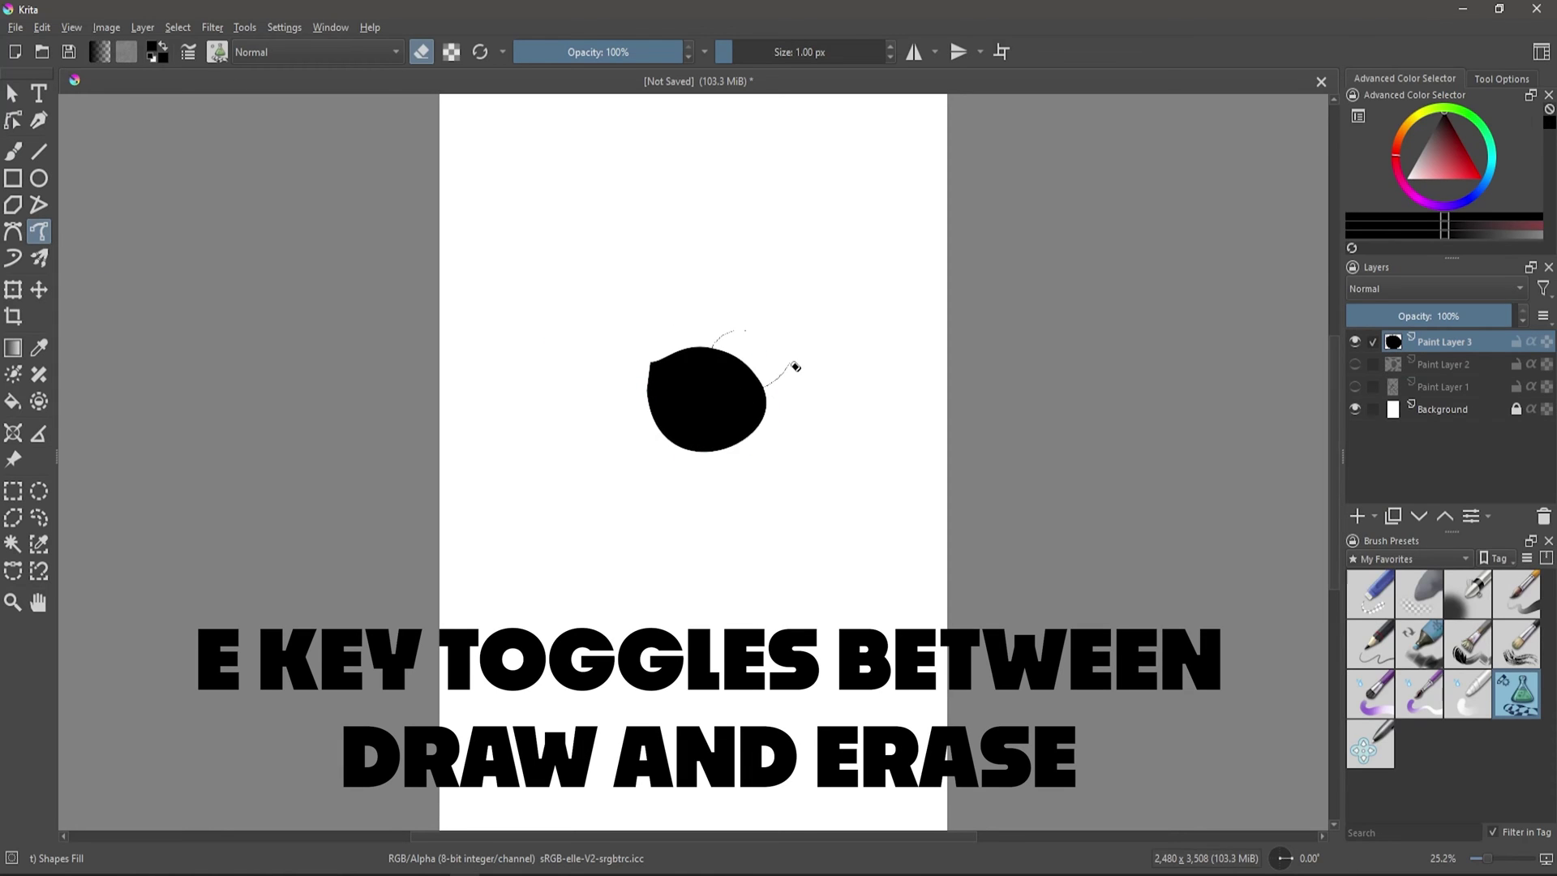
Bite chunks and a concave arc from the shape, adding a lower lobe with an arc removed.
left_click_drag(795, 367, 754, 331)
left_click_drag(683, 392, 607, 415)
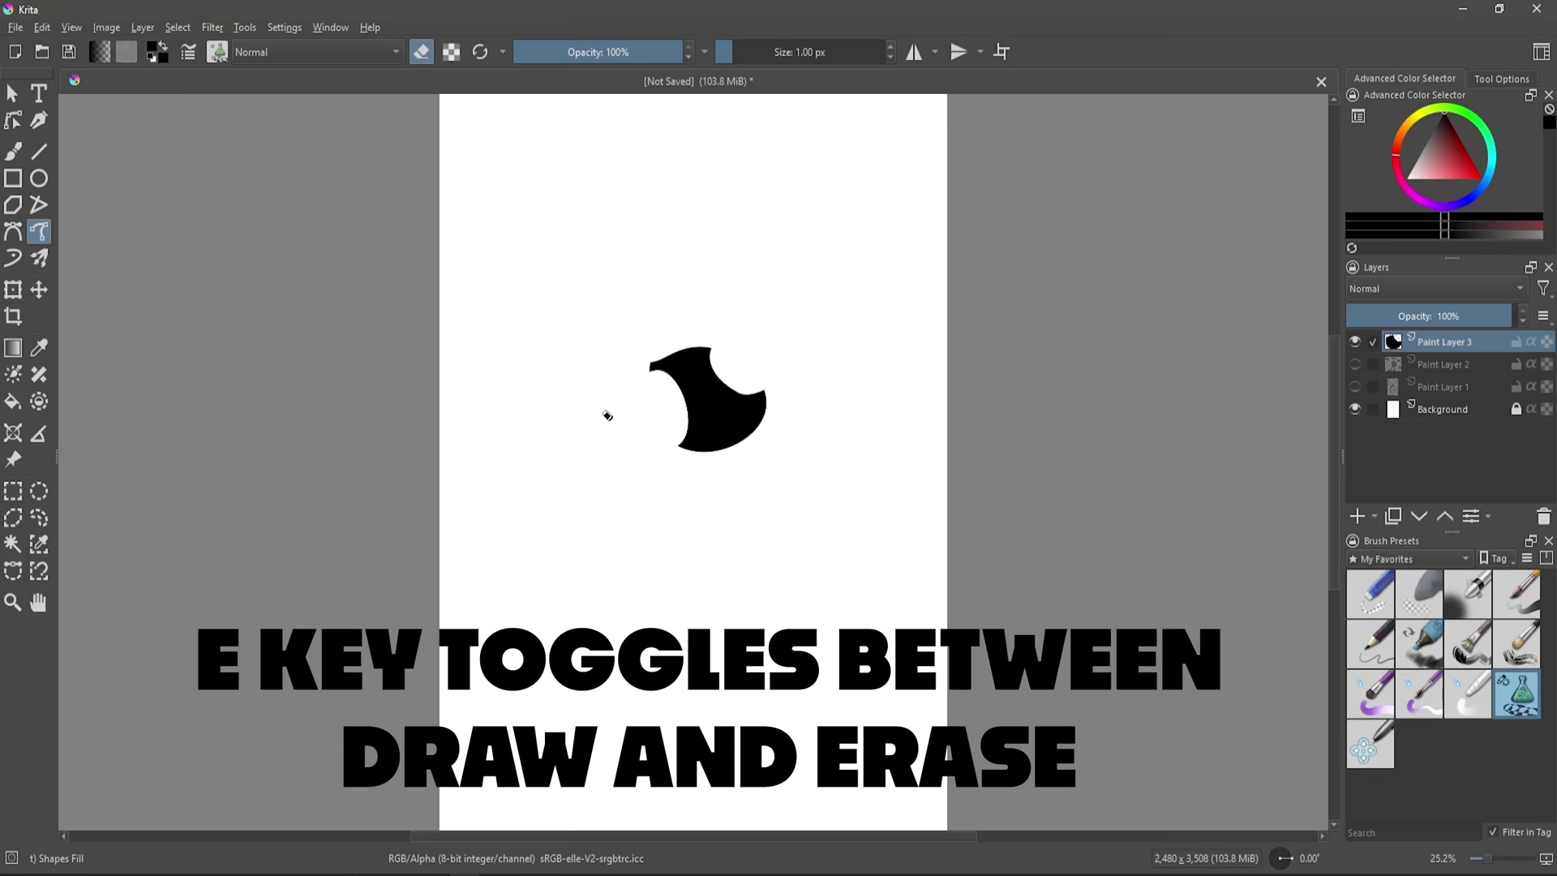
left_click_drag(792, 421, 764, 412)
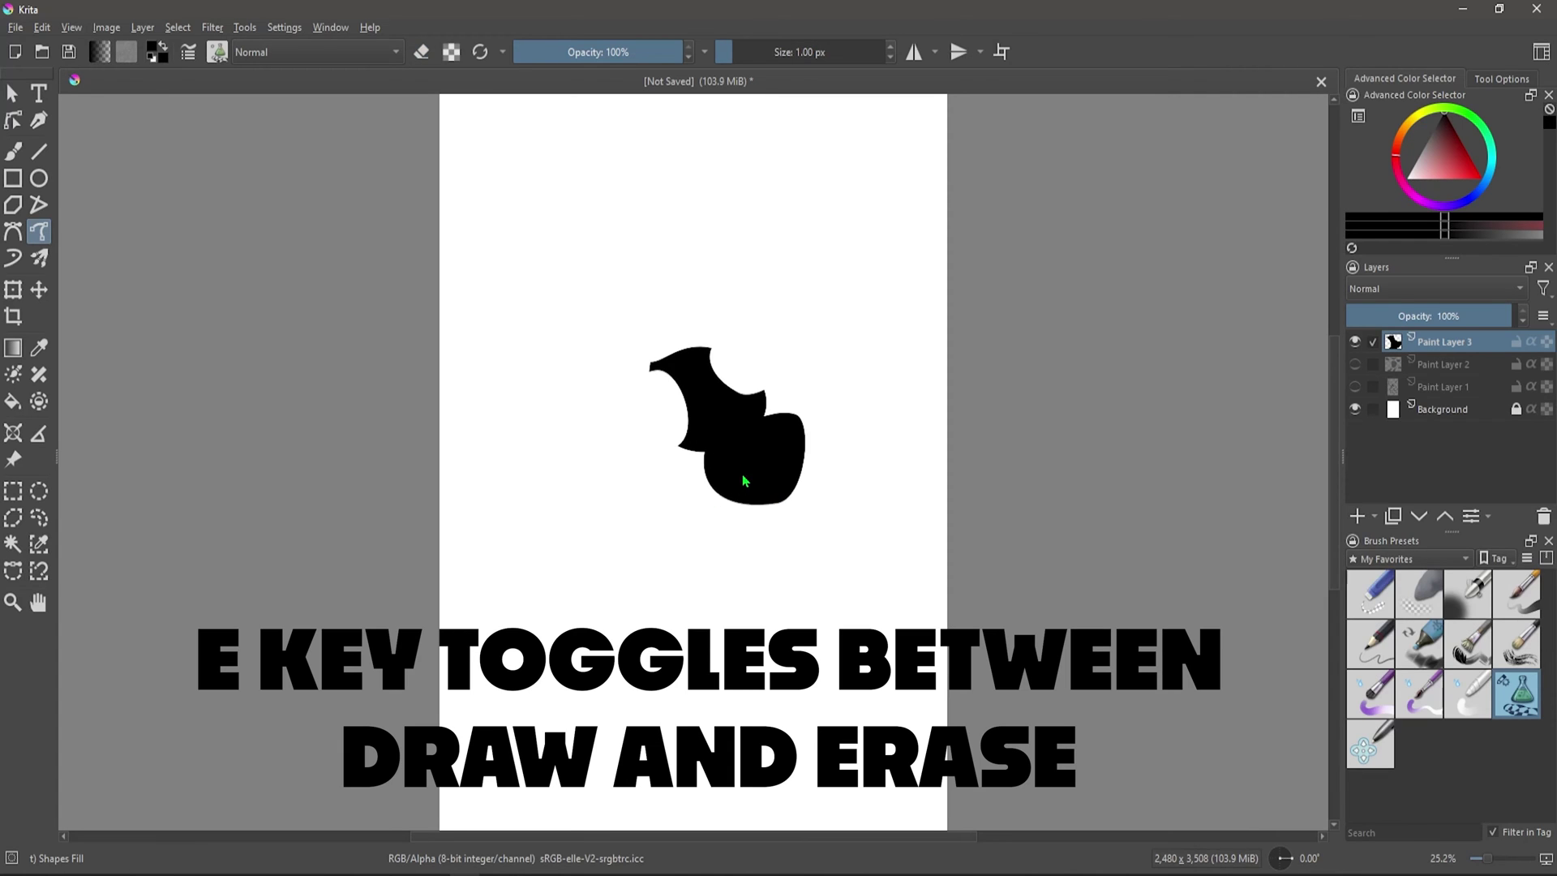
key("e")
left_click_drag(735, 473, 846, 414)
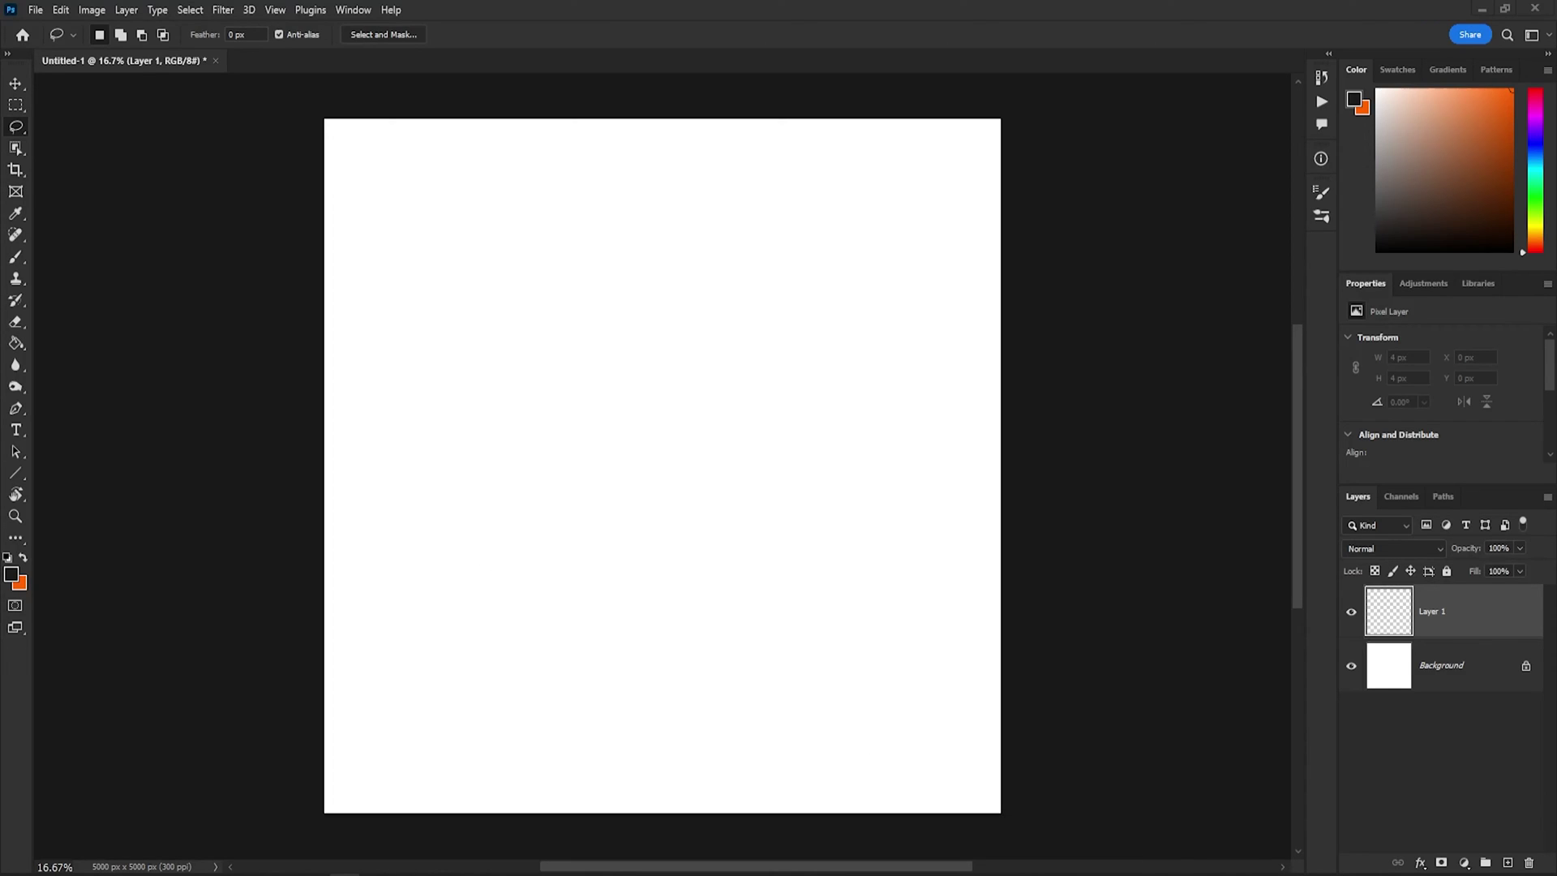
Fill two overlapping black lasso shapes and an orange shape above them.
mouse_move(727, 341)
left_mouse_down()
mouse_move(620, 459)
mouse_move(734, 387)
left_mouse_up()
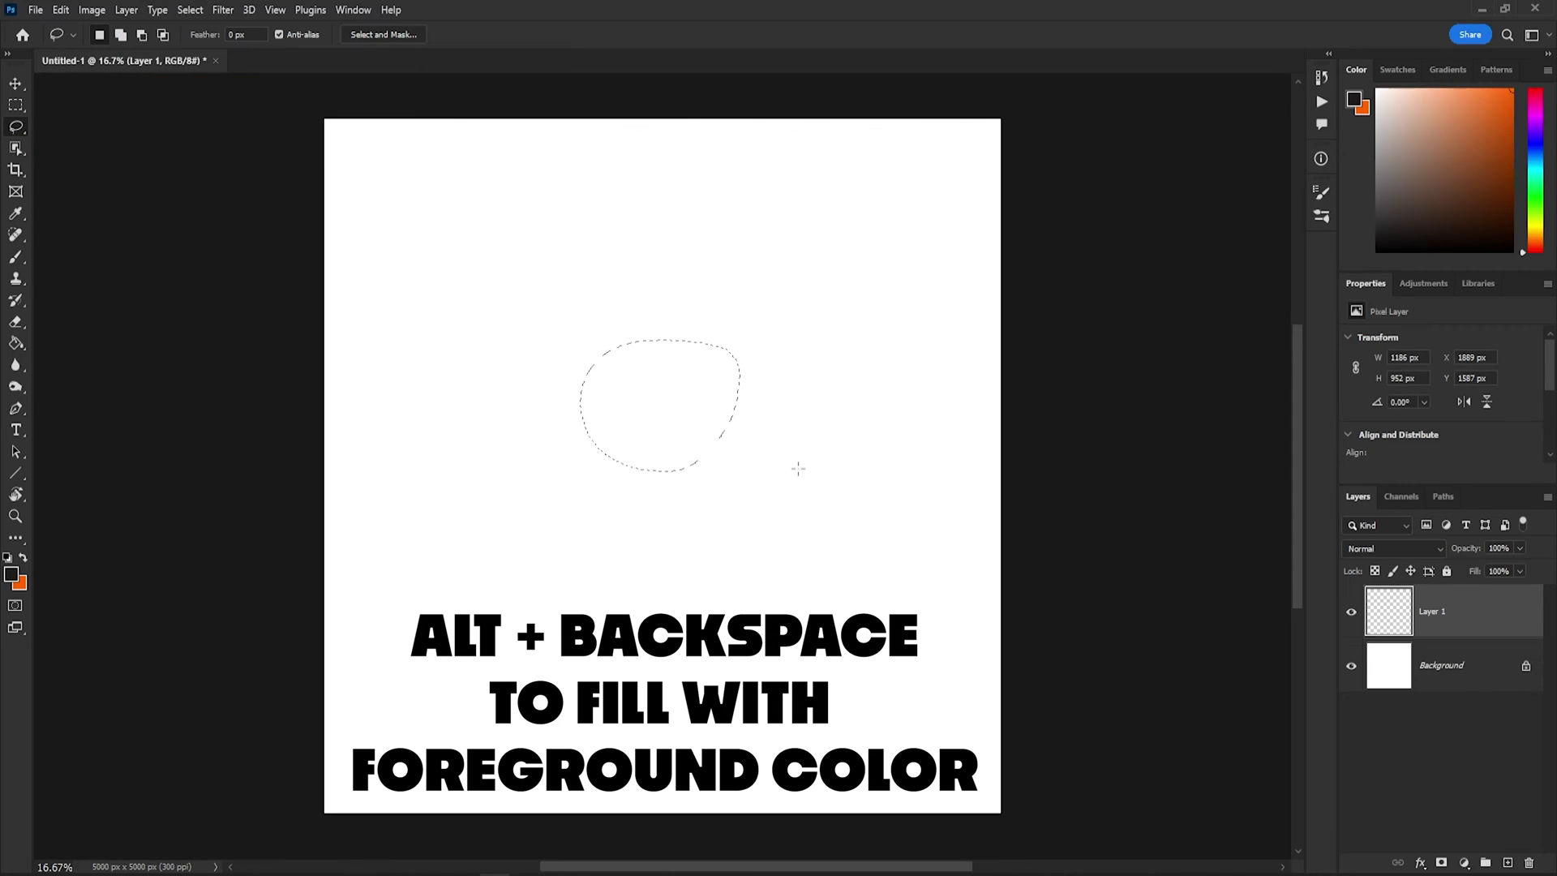
key("alt+BackSpace")
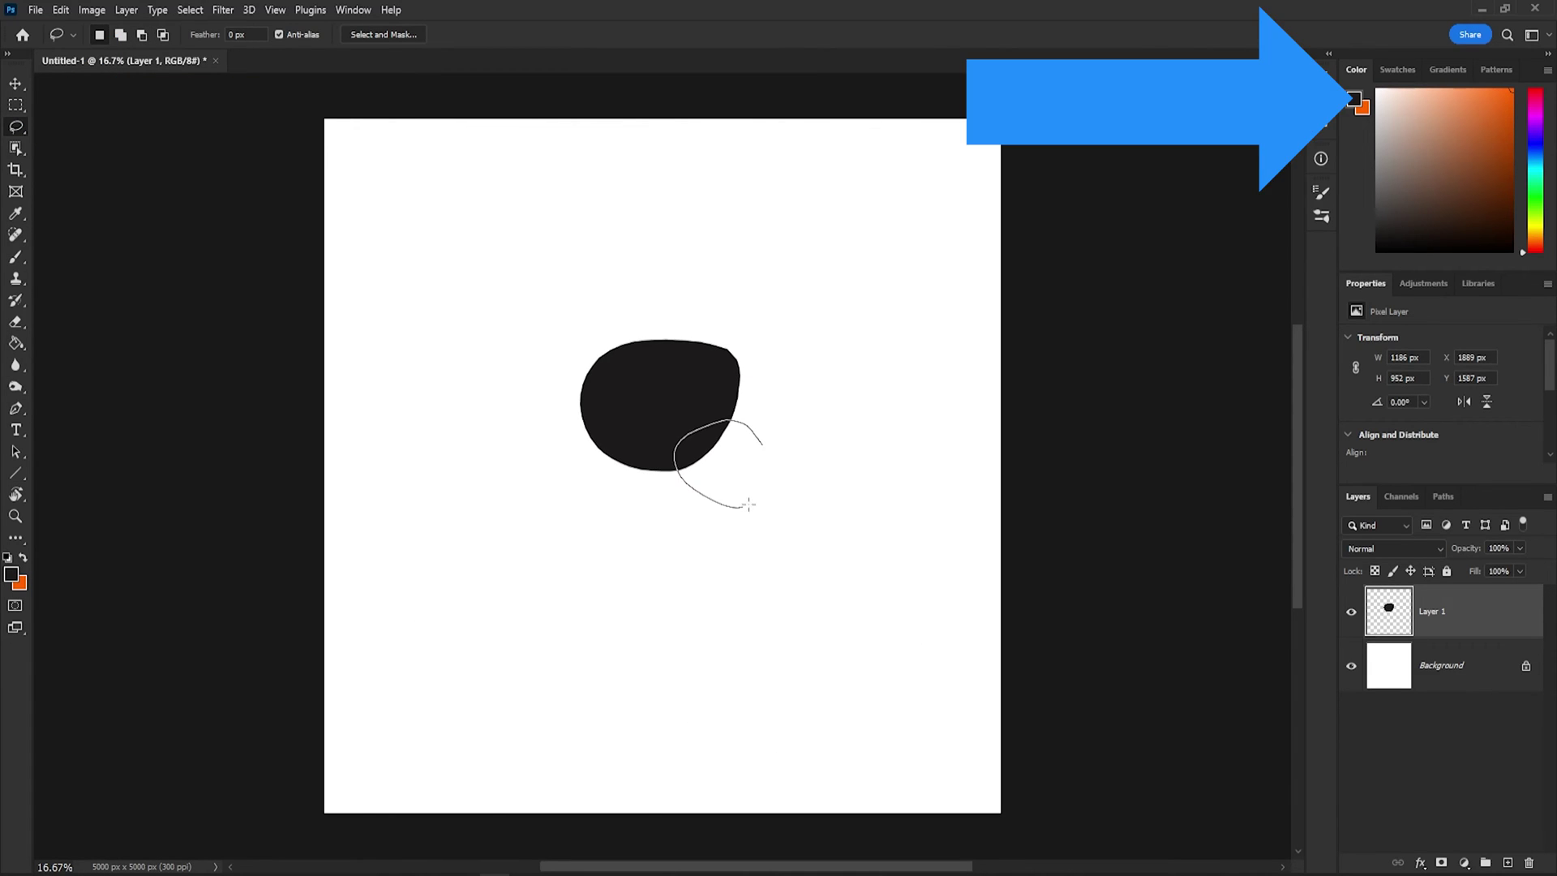
left_click_drag(754, 436, 700, 420)
key("alt+BackSpace")
left_click_drag(728, 319, 722, 323)
key("ctrl+BackSpace")
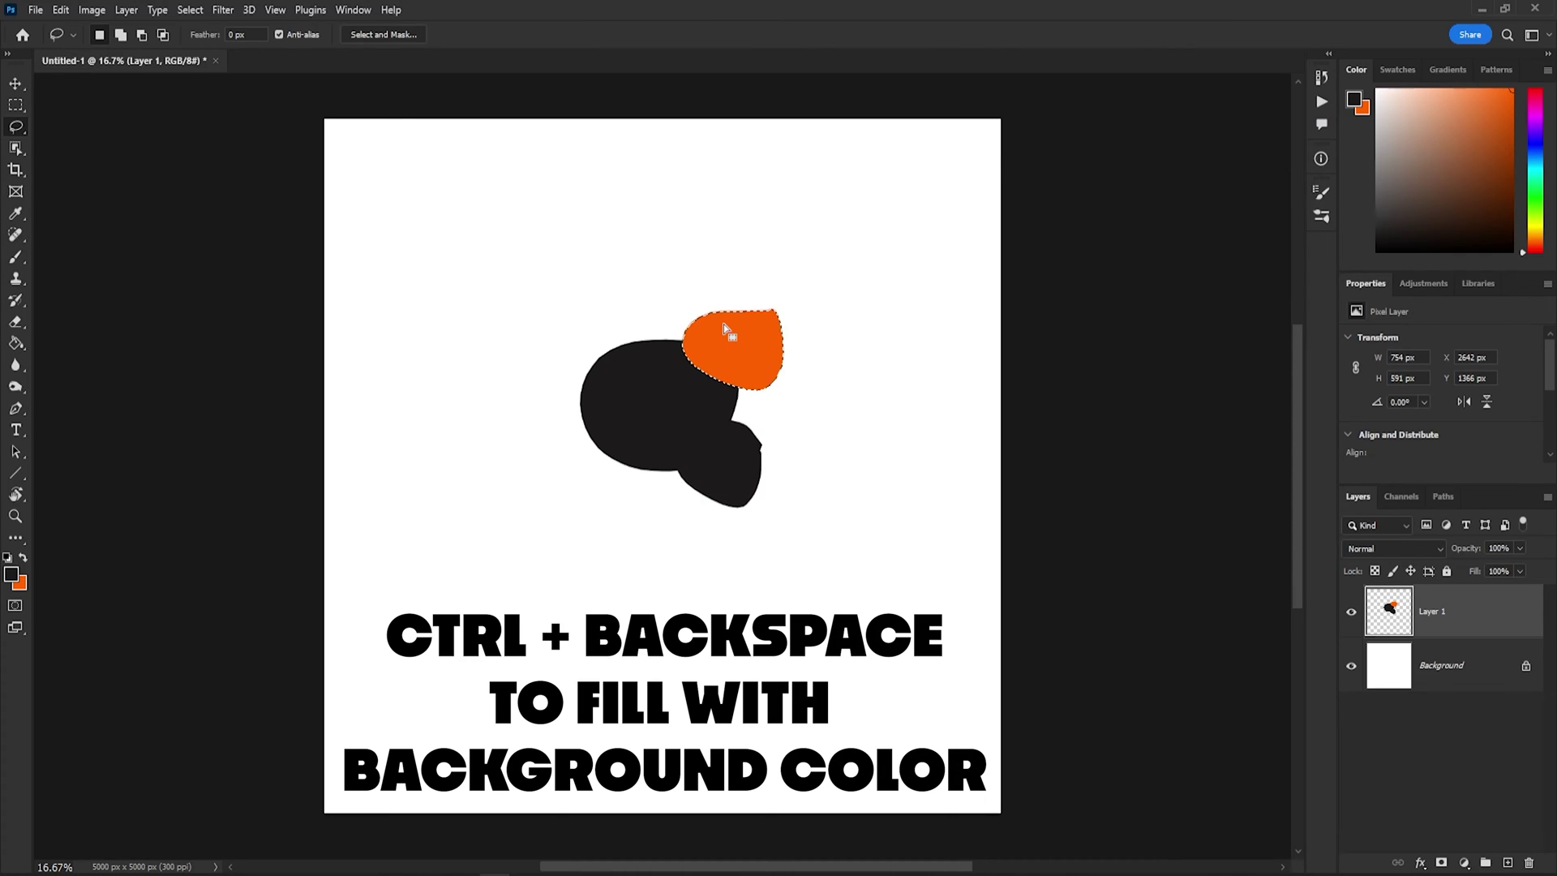
key("ctrl+d")
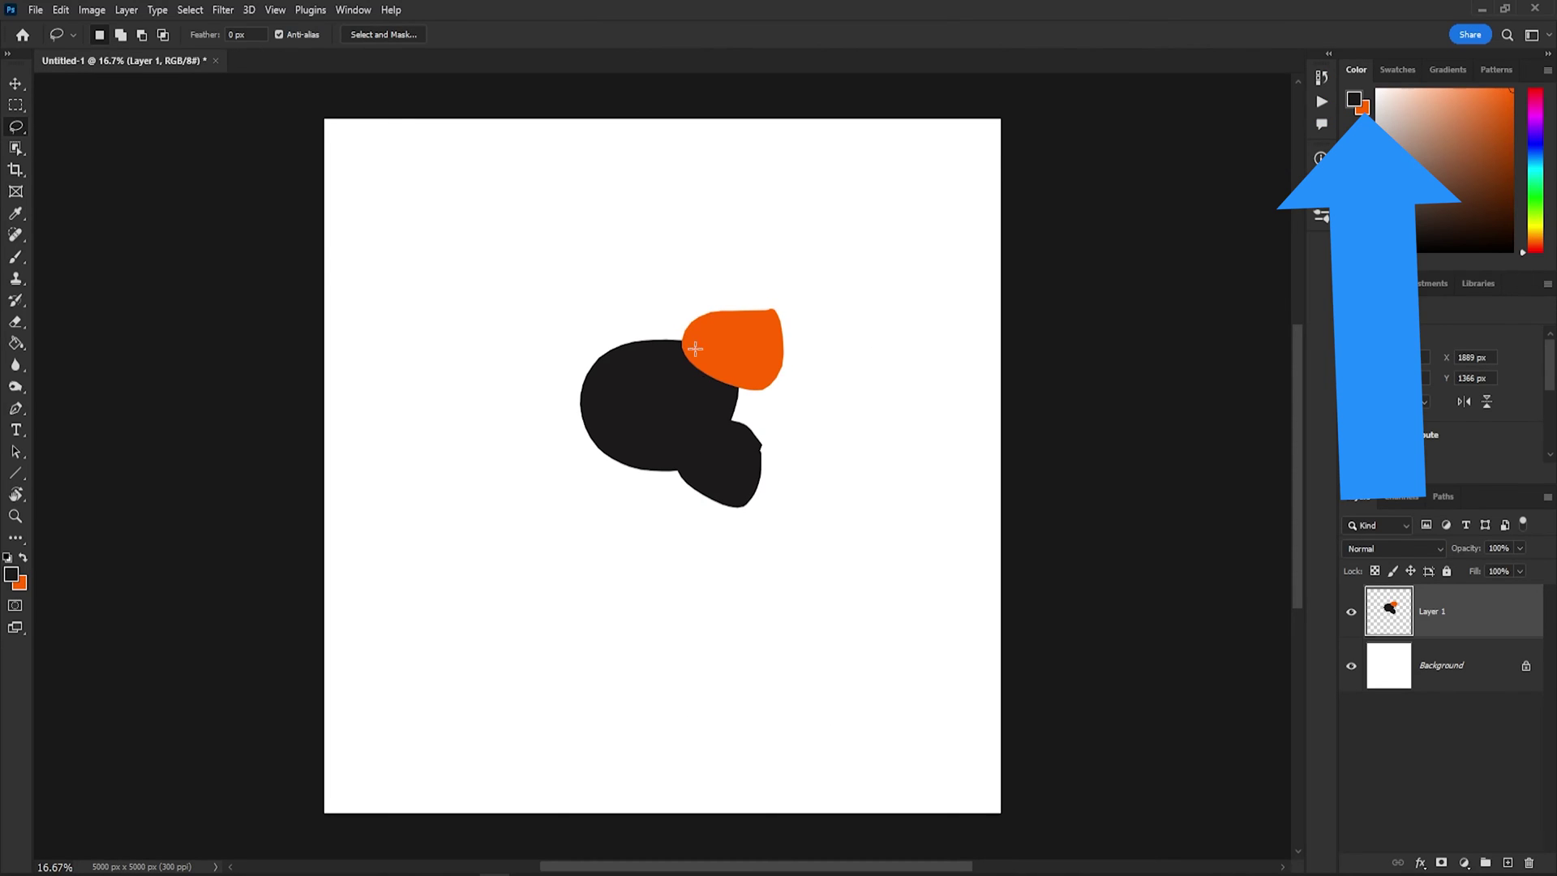
Delete lassoed areas from the blob's top and lower part, then outline a mouth.
left_click_drag(613, 347, 723, 326)
key("Delete")
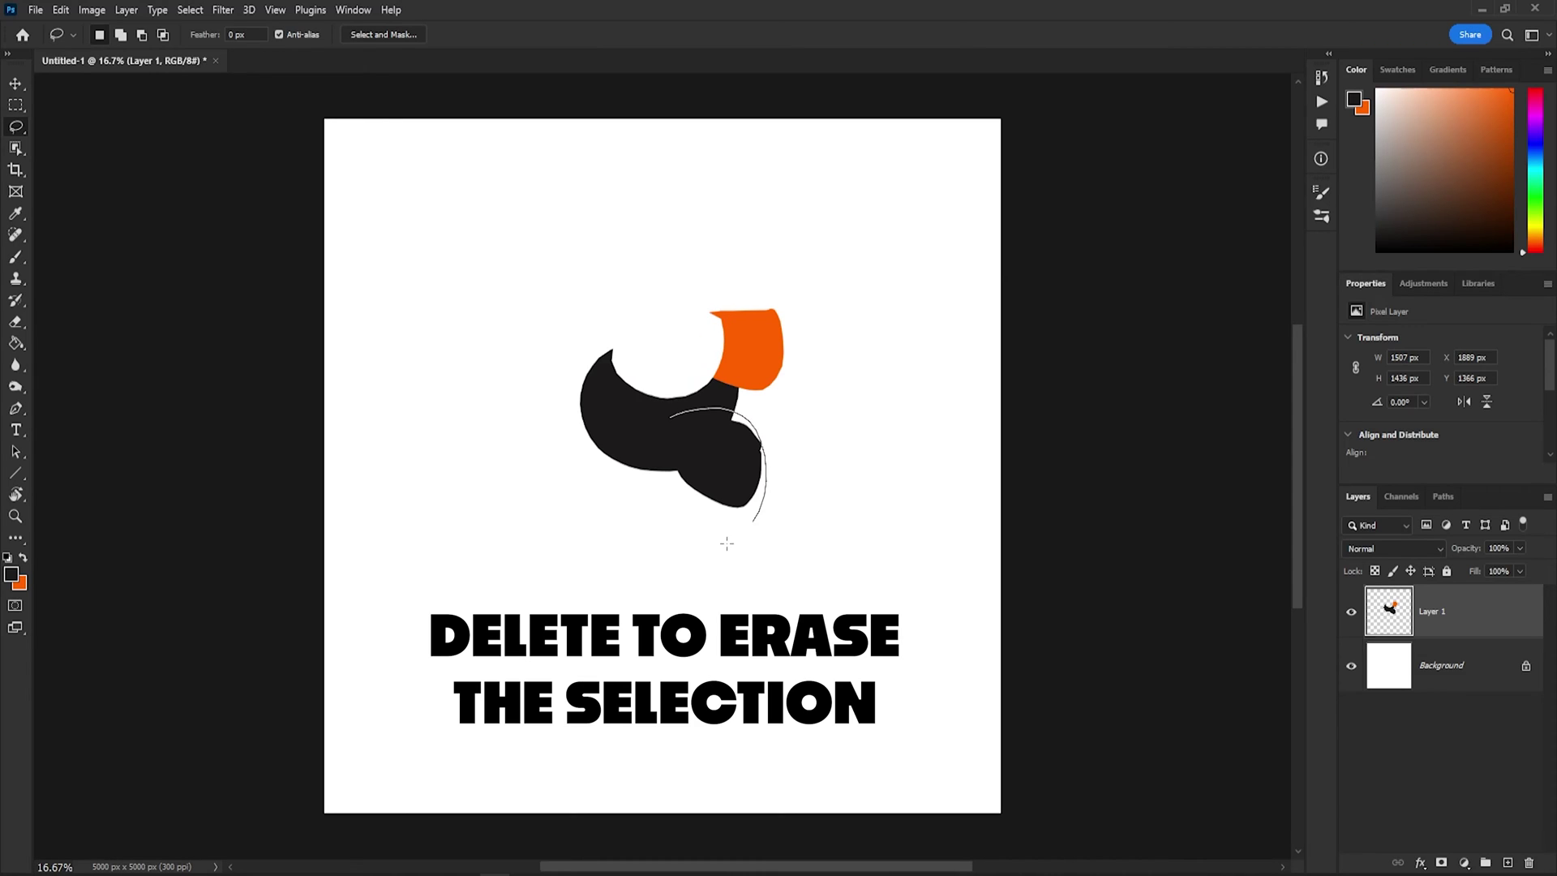
left_click_drag(727, 544, 646, 459)
key("Delete")
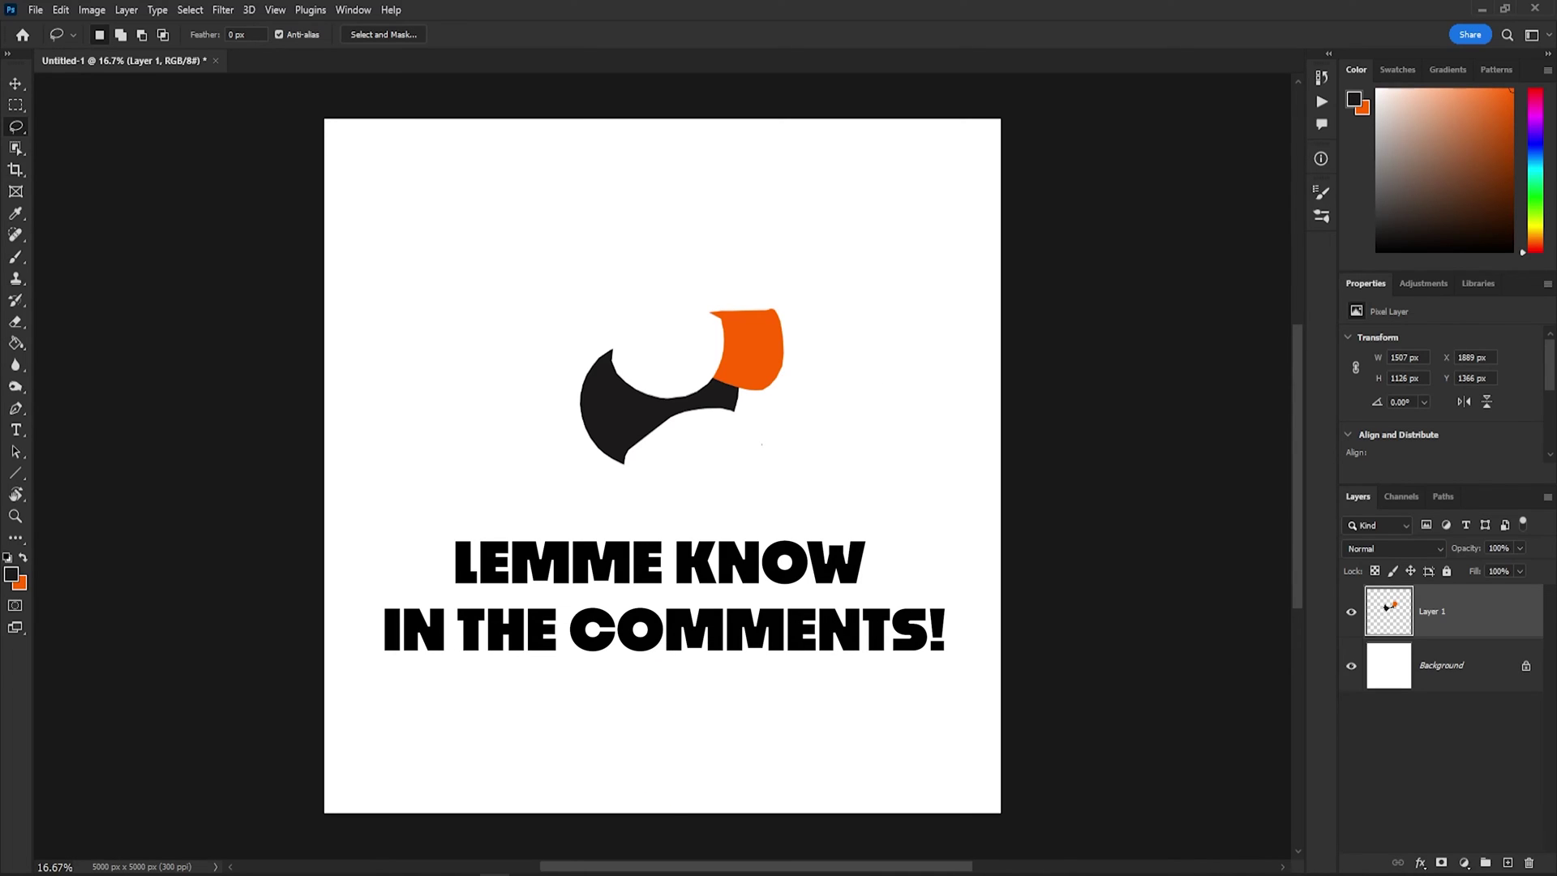
scroll(652, 481, "up", 2)
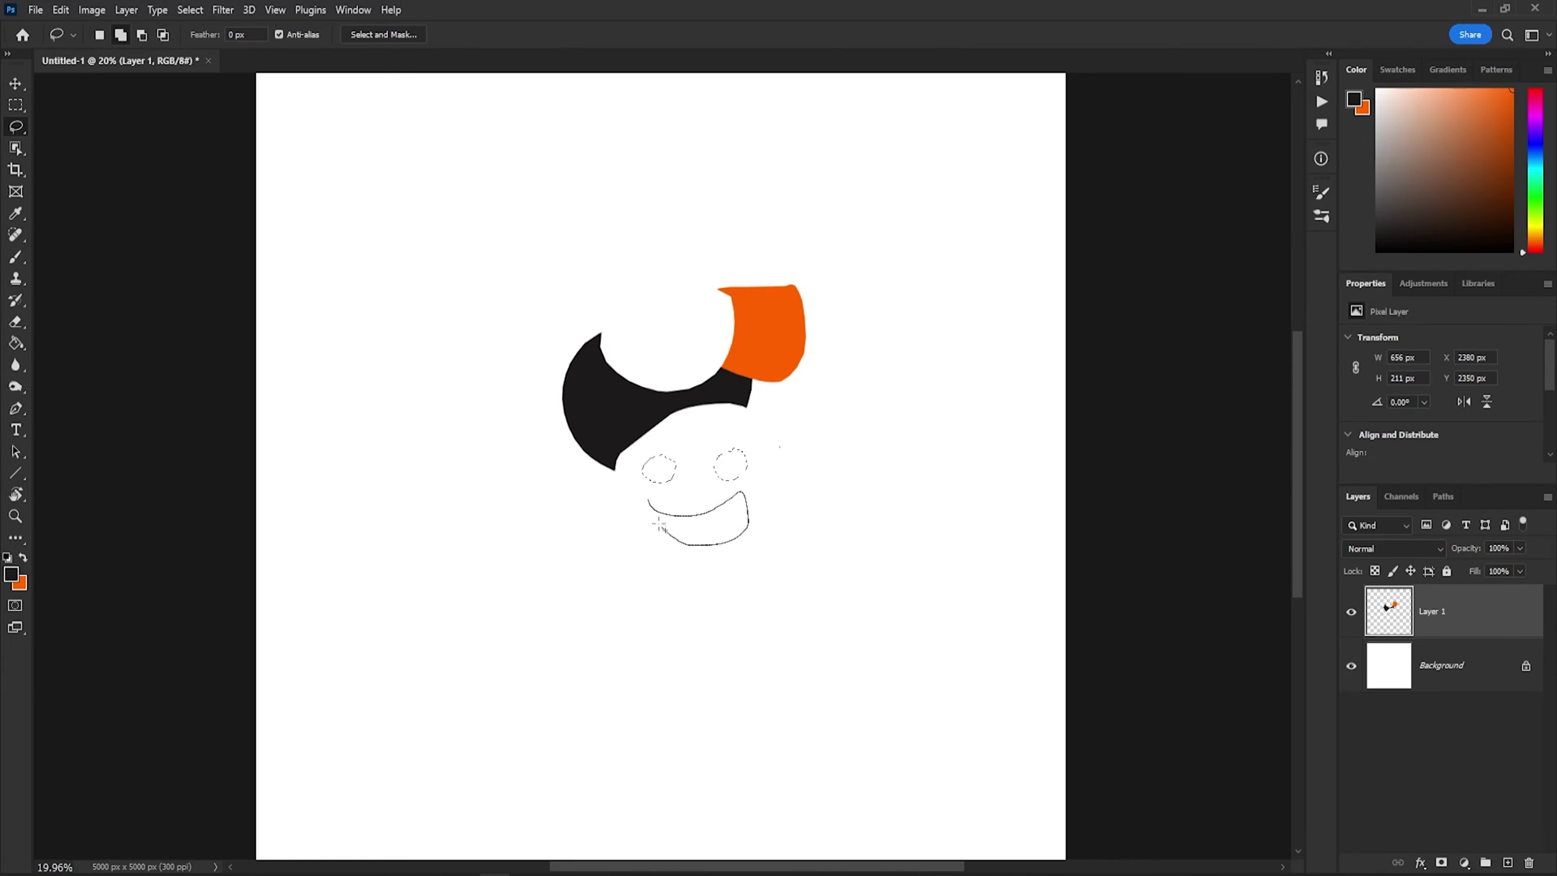
left_click_drag(650, 501, 651, 503)
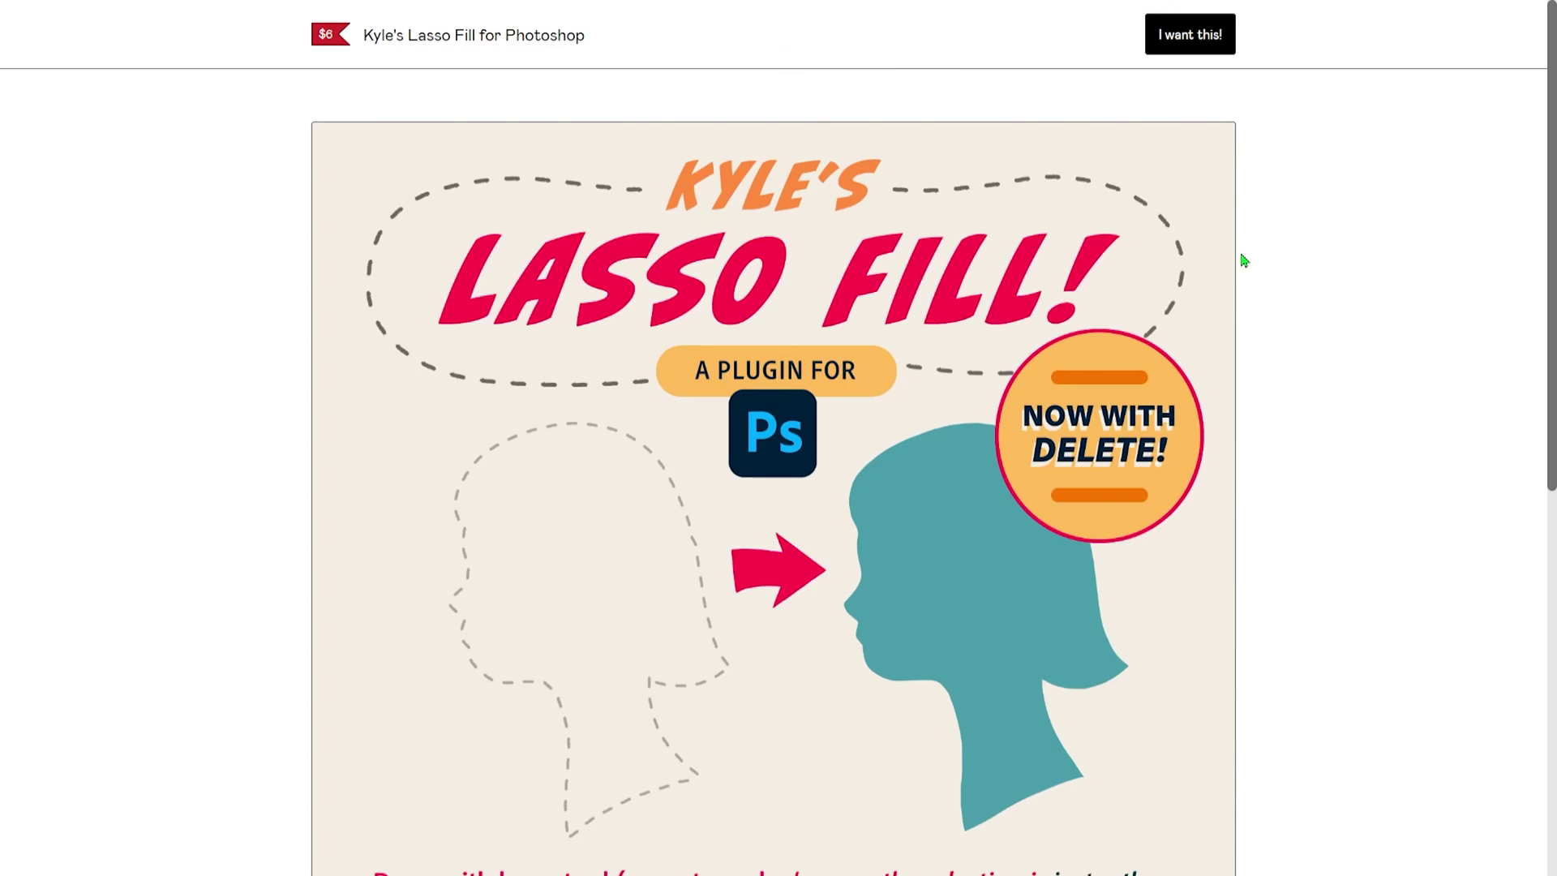
scroll(1547, 63, "down", 2)
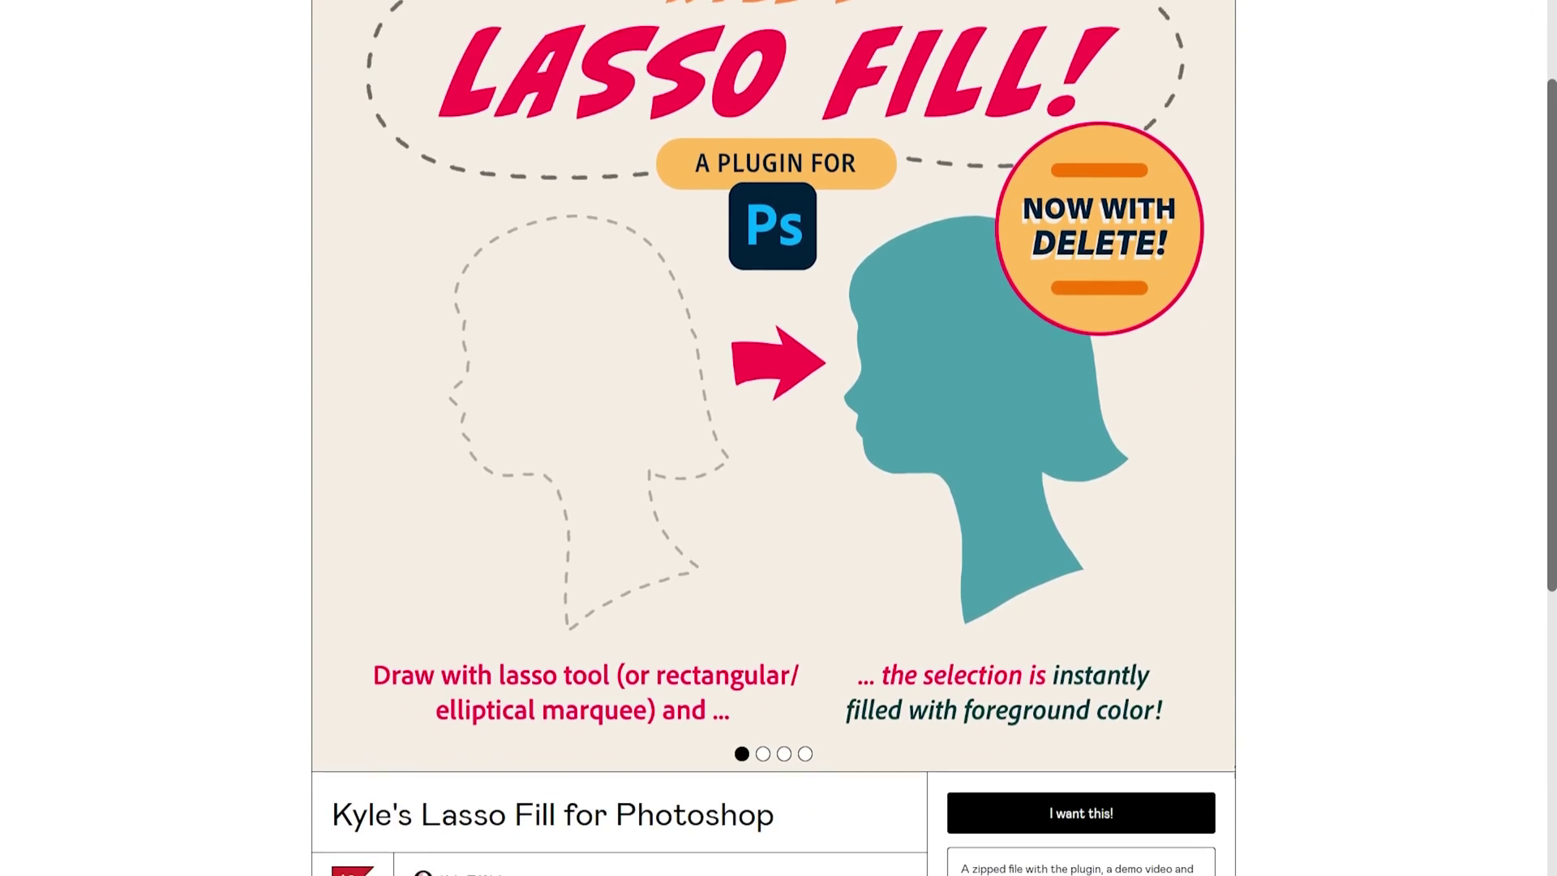
scroll(1547, 62, "down", 1)
scroll(1547, 62, "down", 1)
scroll(779, 439, "down", 1)
scroll(779, 438, "down", 2)
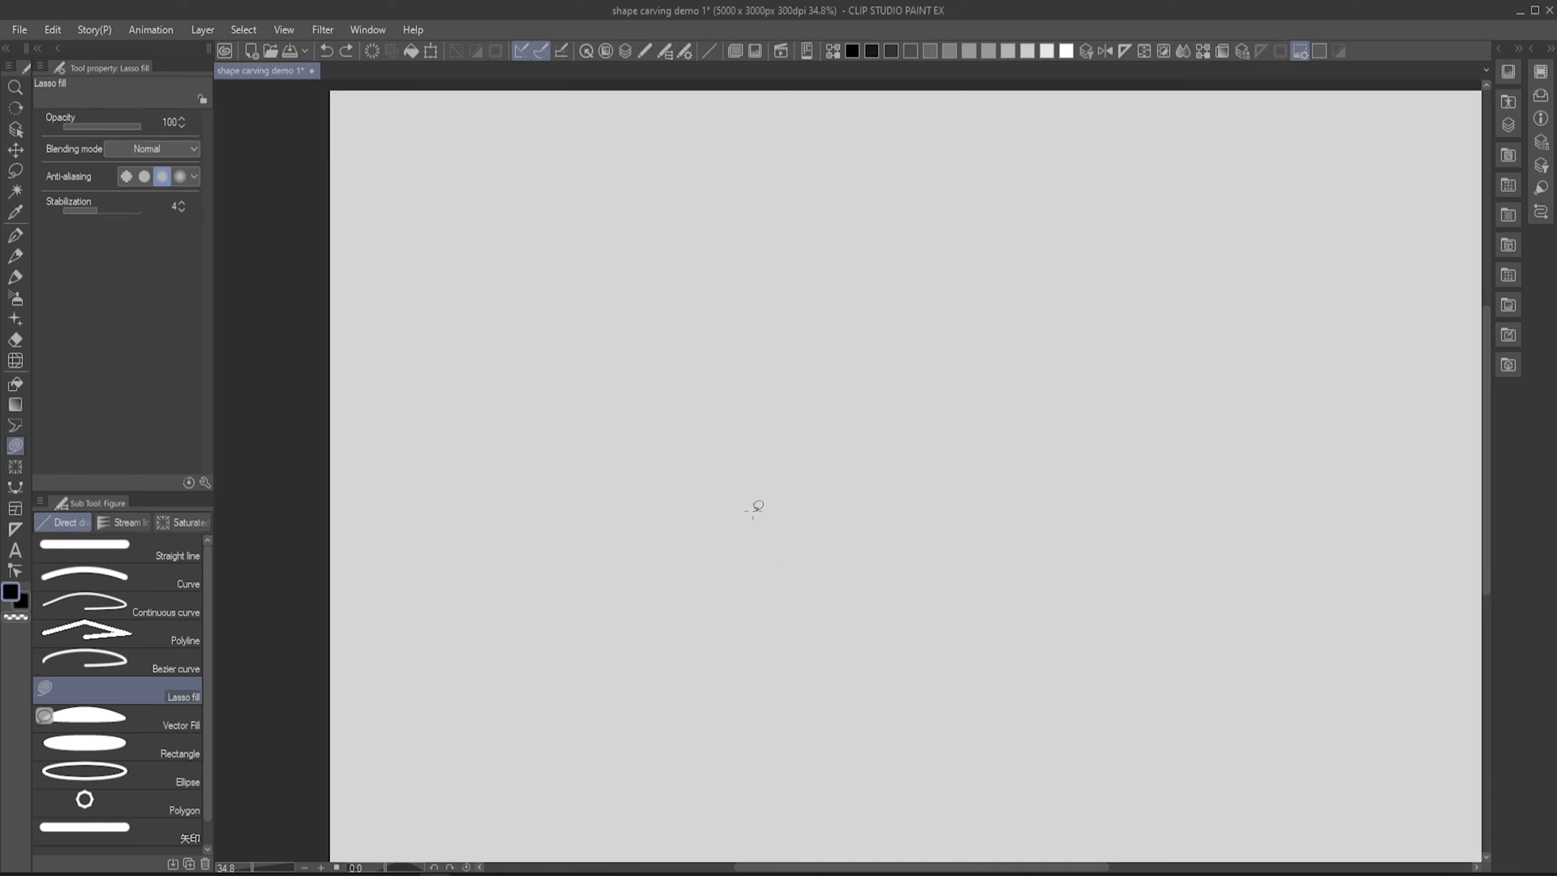
Lasso-fill a black dome and a rounded black base beneath it.
mouse_move(693, 474)
left_mouse_down()
mouse_move(883, 344)
mouse_move(643, 494)
left_mouse_up()
scroll(822, 496, "up", 3)
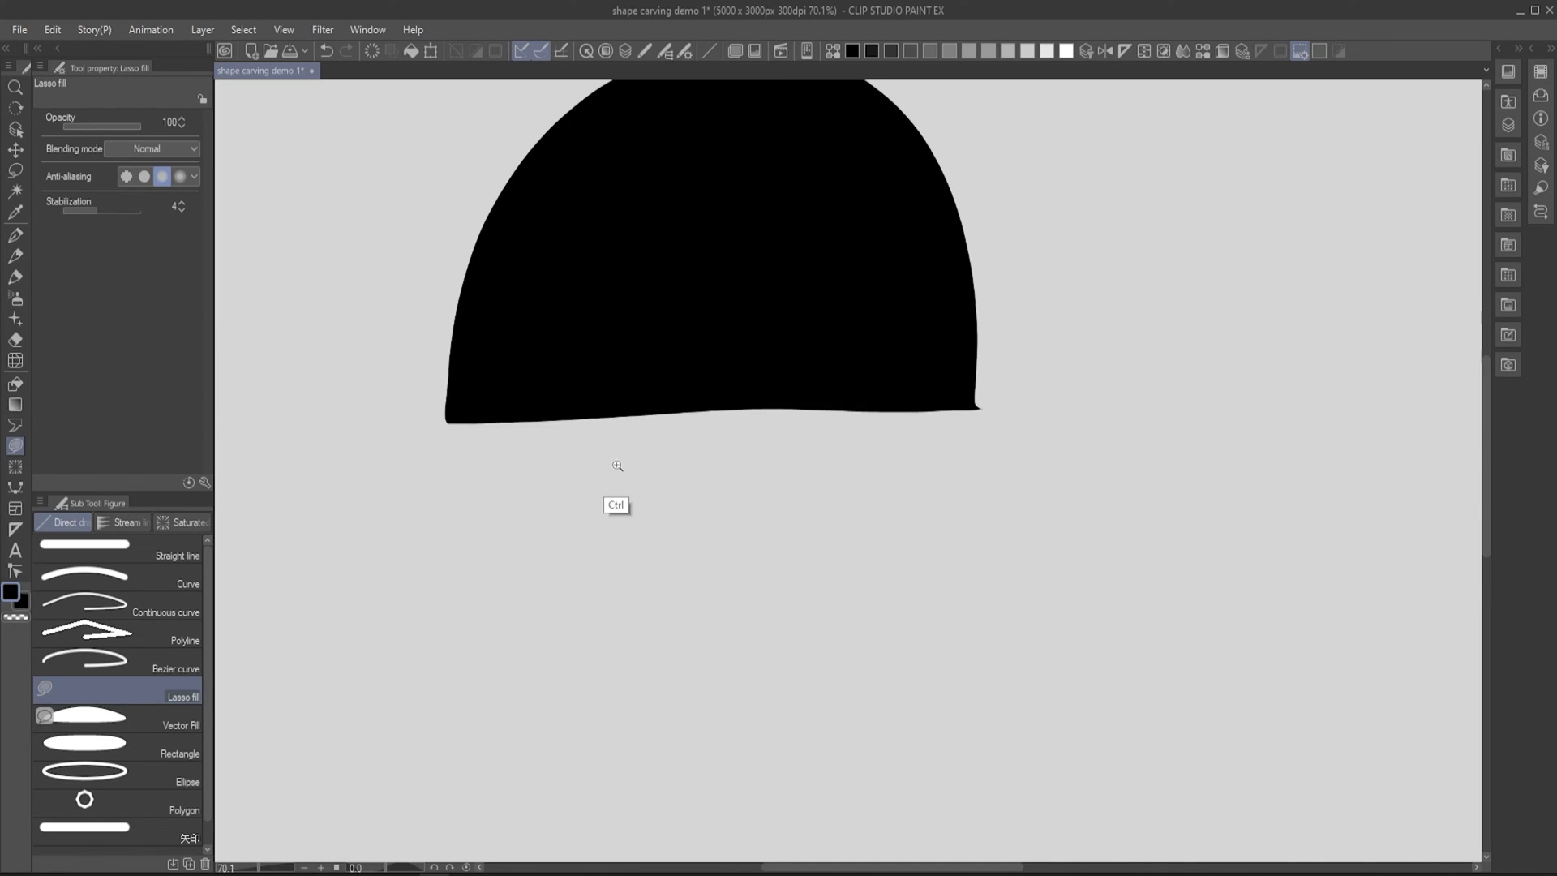
scroll(617, 467, "down", 1)
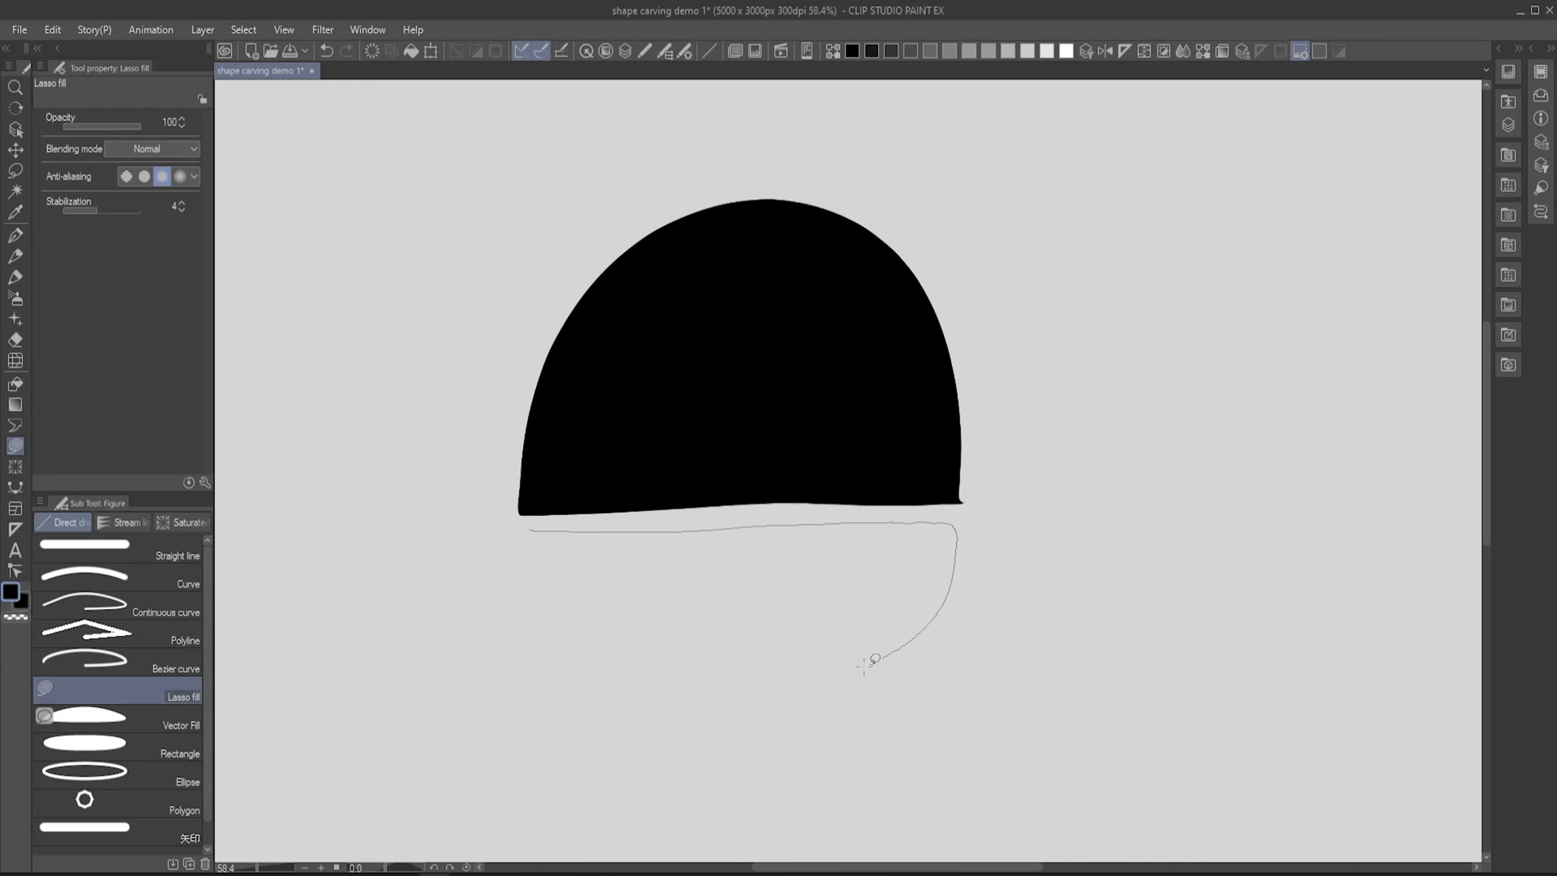
left_click_drag(874, 660, 565, 584)
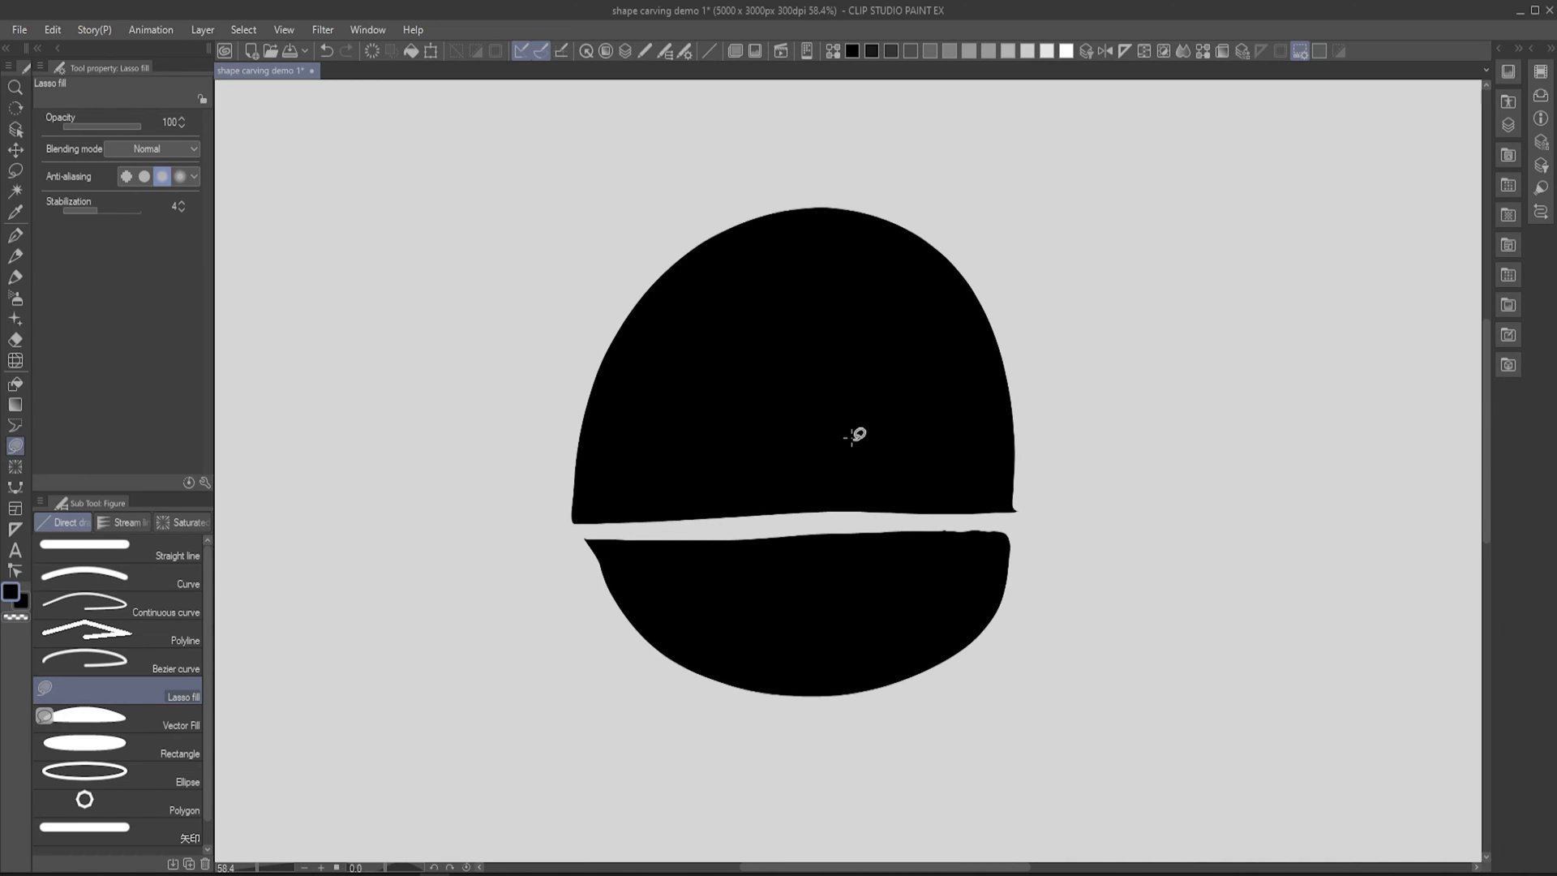
Carve two white eyes and a white grin into the dome.
left_click_drag(954, 390, 892, 408)
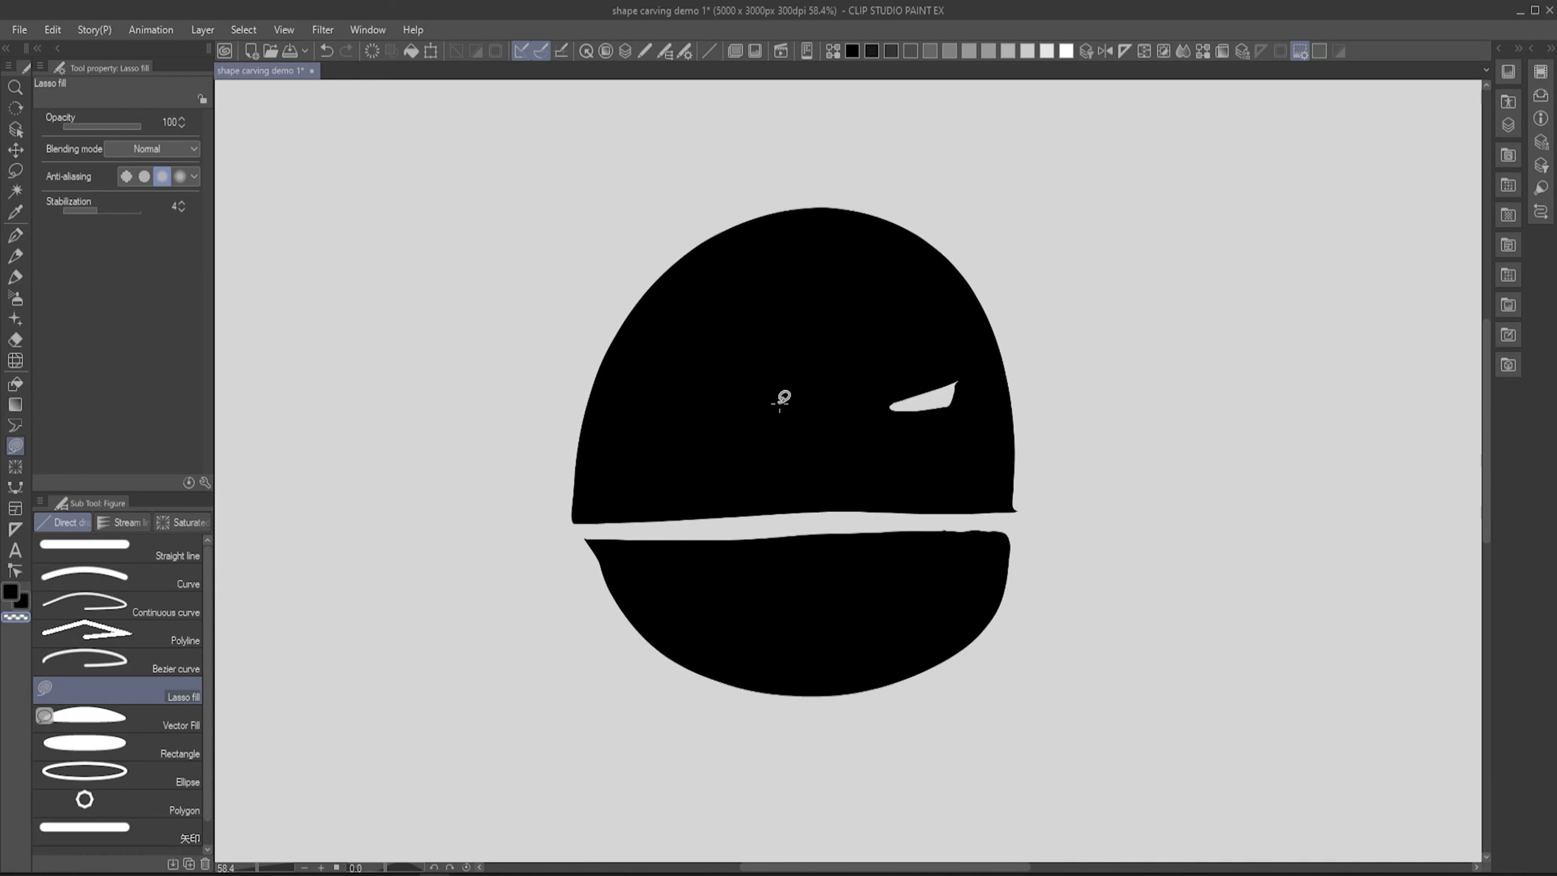
left_click_drag(720, 398, 977, 409)
left_click_drag(880, 458, 677, 418)
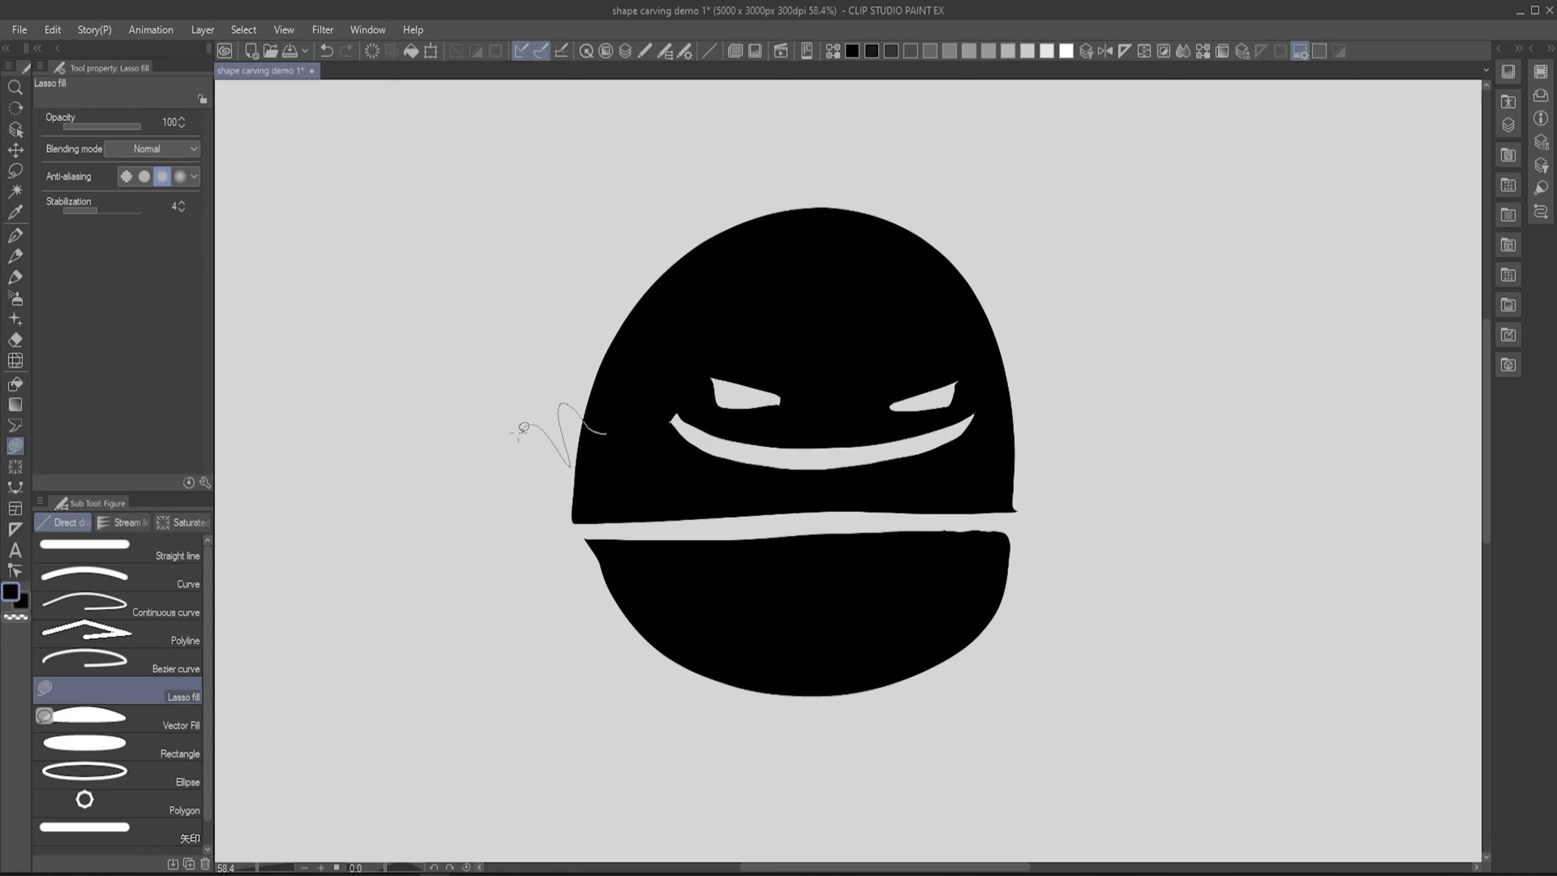
Add black claw spikes on both sides of the head and a hair tuft on top.
left_click_drag(521, 428, 574, 512)
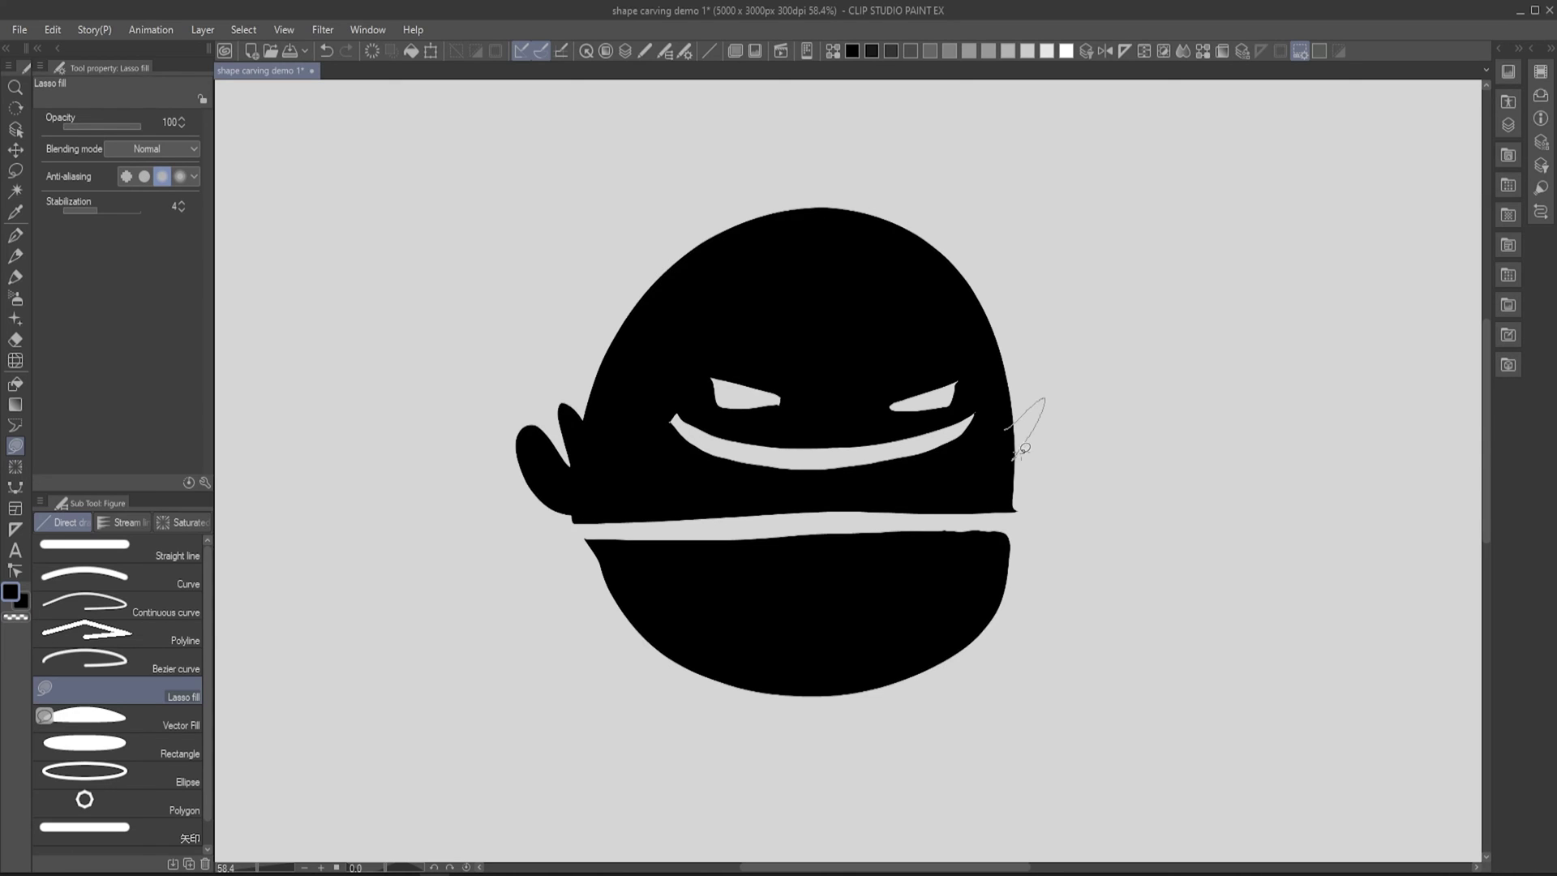
left_click_drag(1017, 454, 998, 455)
left_click_drag(769, 226, 796, 174)
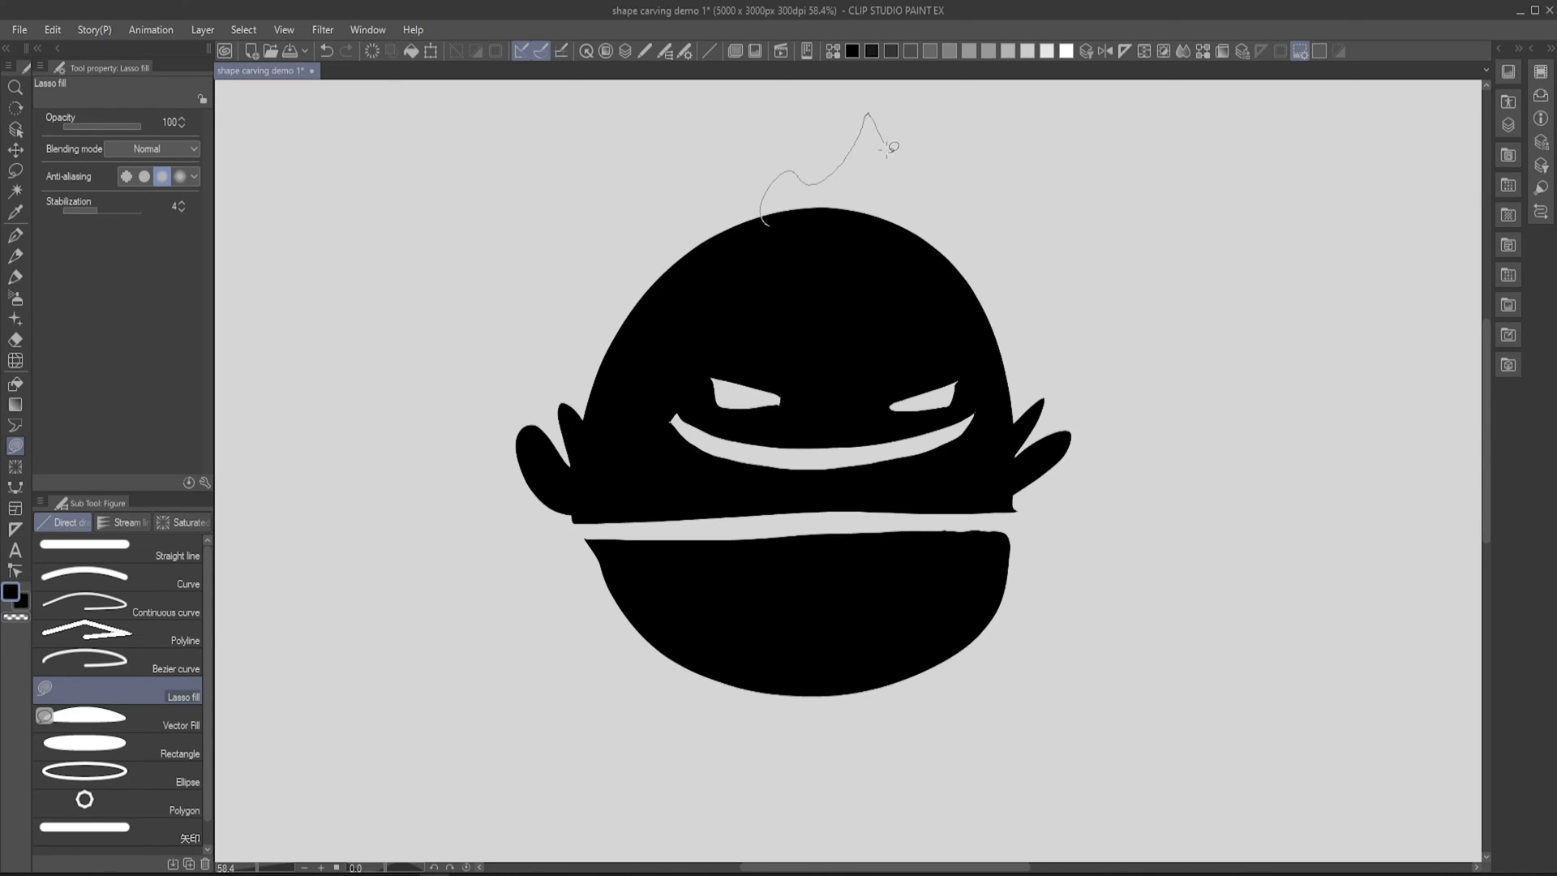
left_click_drag(877, 135, 876, 216)
mouse_move(896, 529)
left_mouse_down()
mouse_move(712, 643)
mouse_move(778, 544)
mouse_move(788, 584)
left_mouse_up()
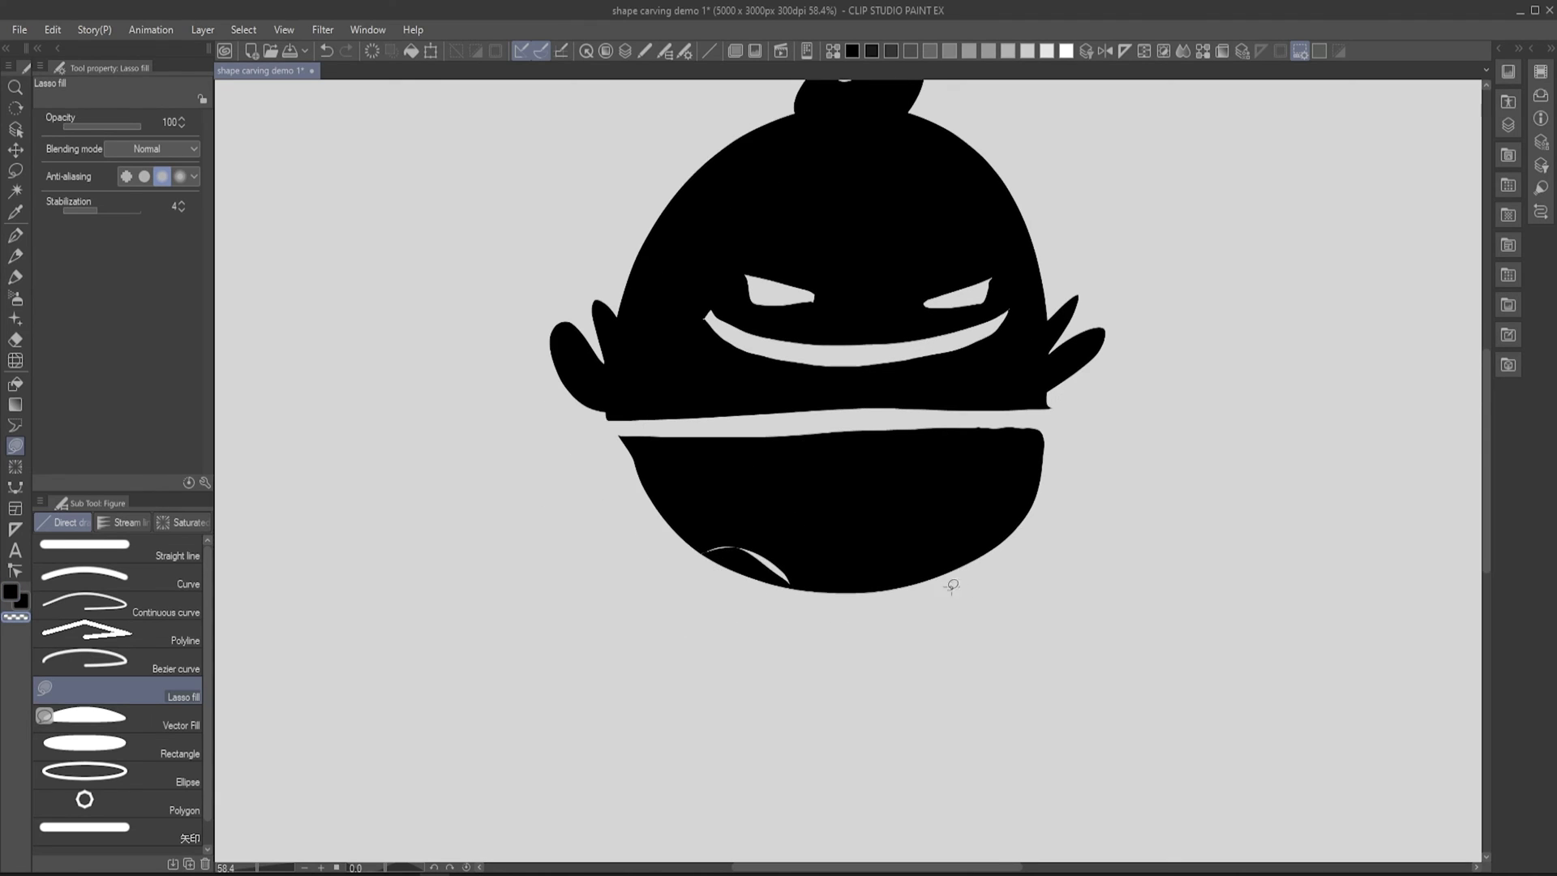
Carve crescents along the body bottom, add side knots, and build a pointed left leg and jointed right leg.
left_click_drag(955, 587, 916, 584)
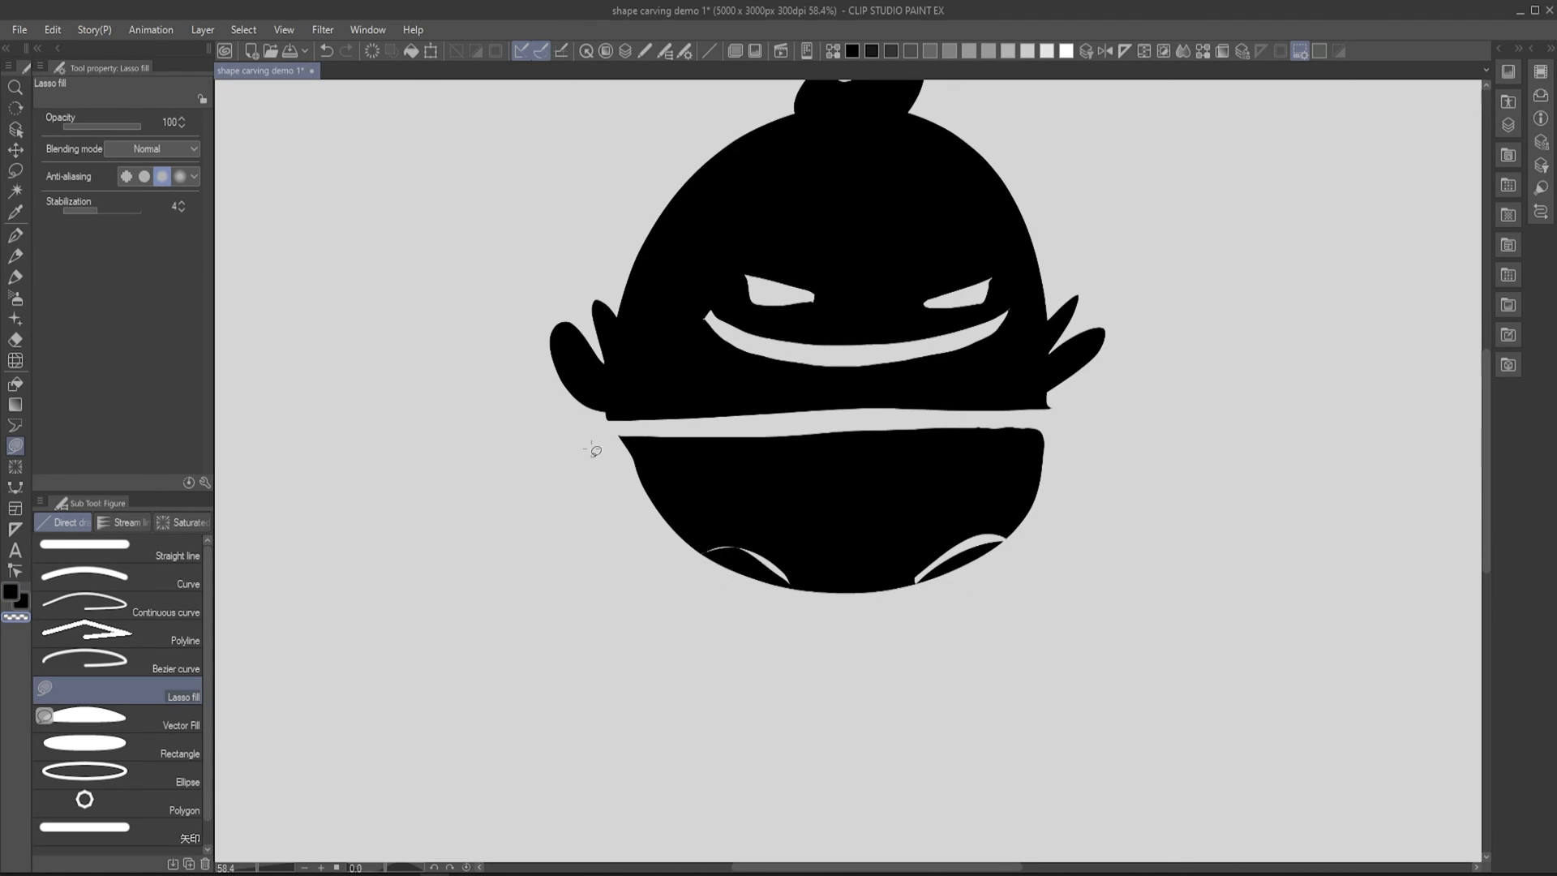
left_click_drag(592, 457, 632, 468)
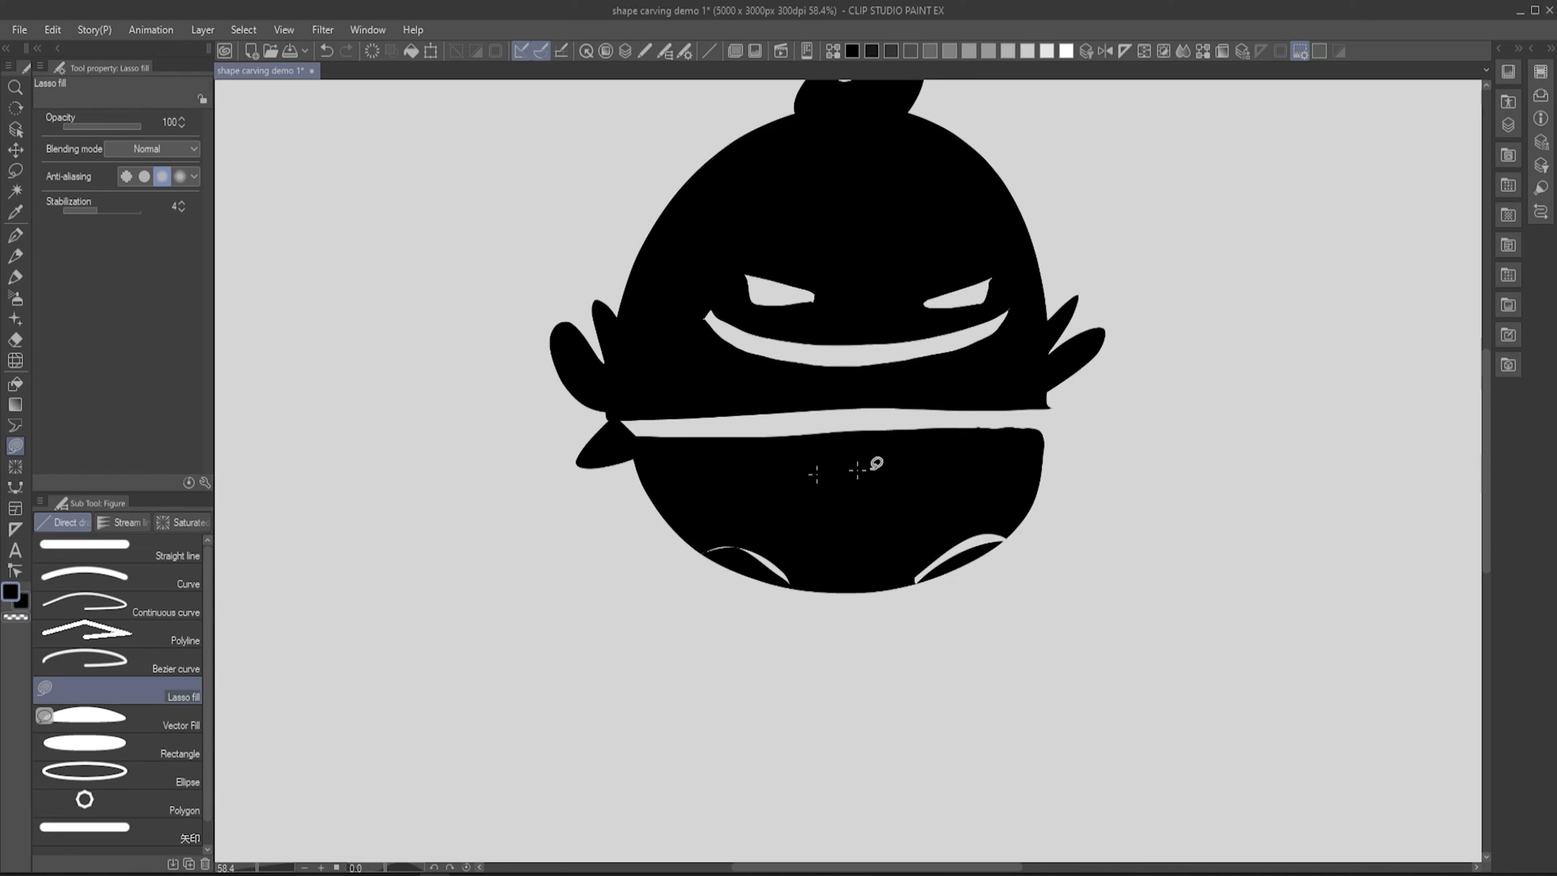
left_click_drag(999, 444, 1033, 410)
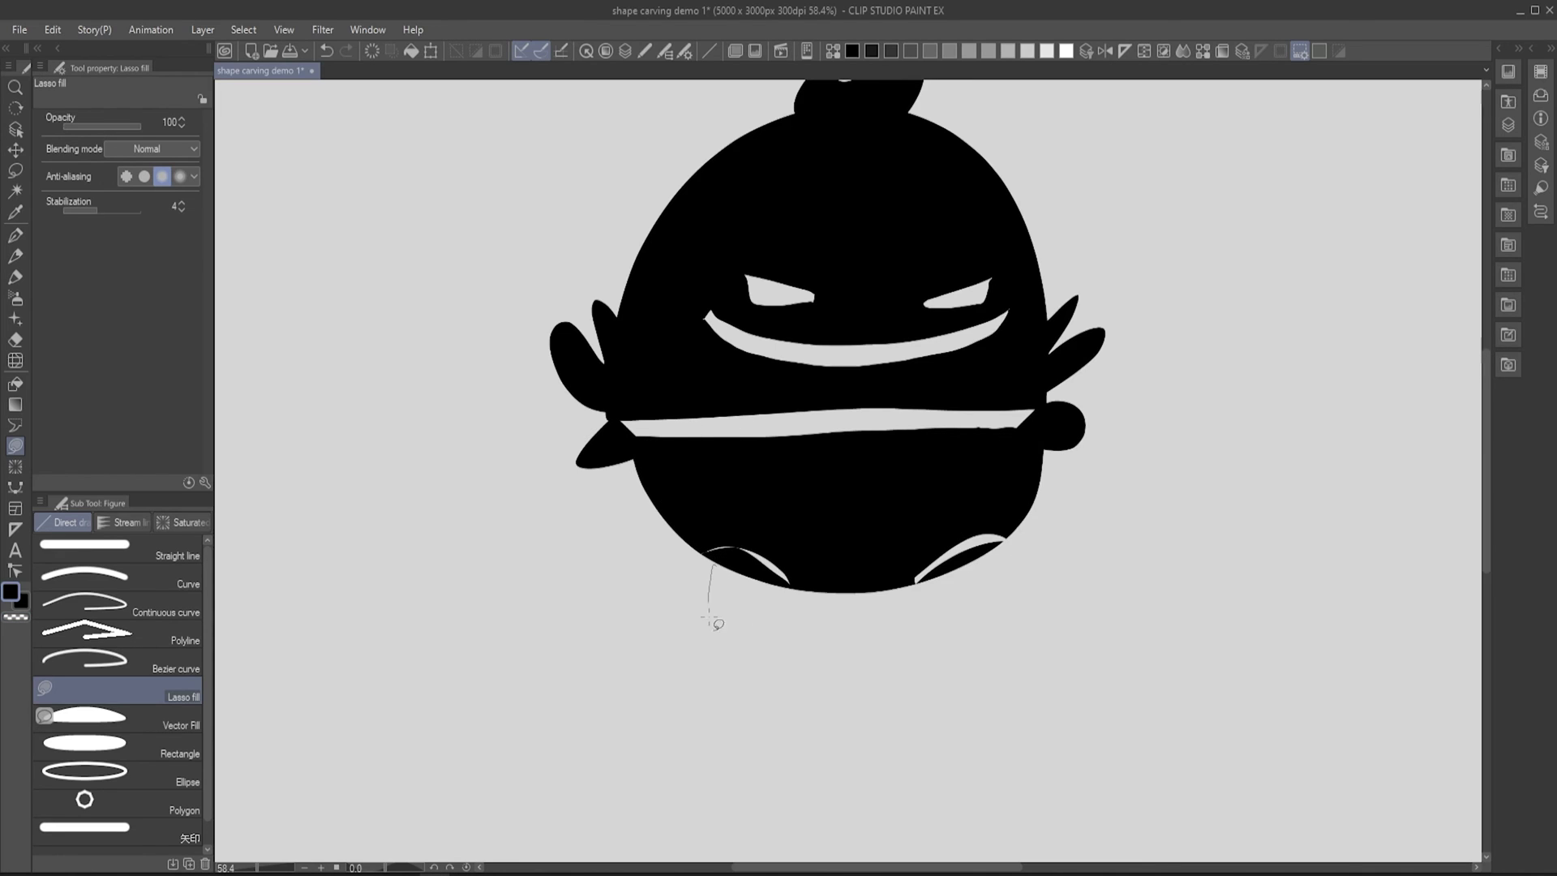
left_click_drag(717, 623, 718, 694)
left_click_drag(938, 596, 989, 615)
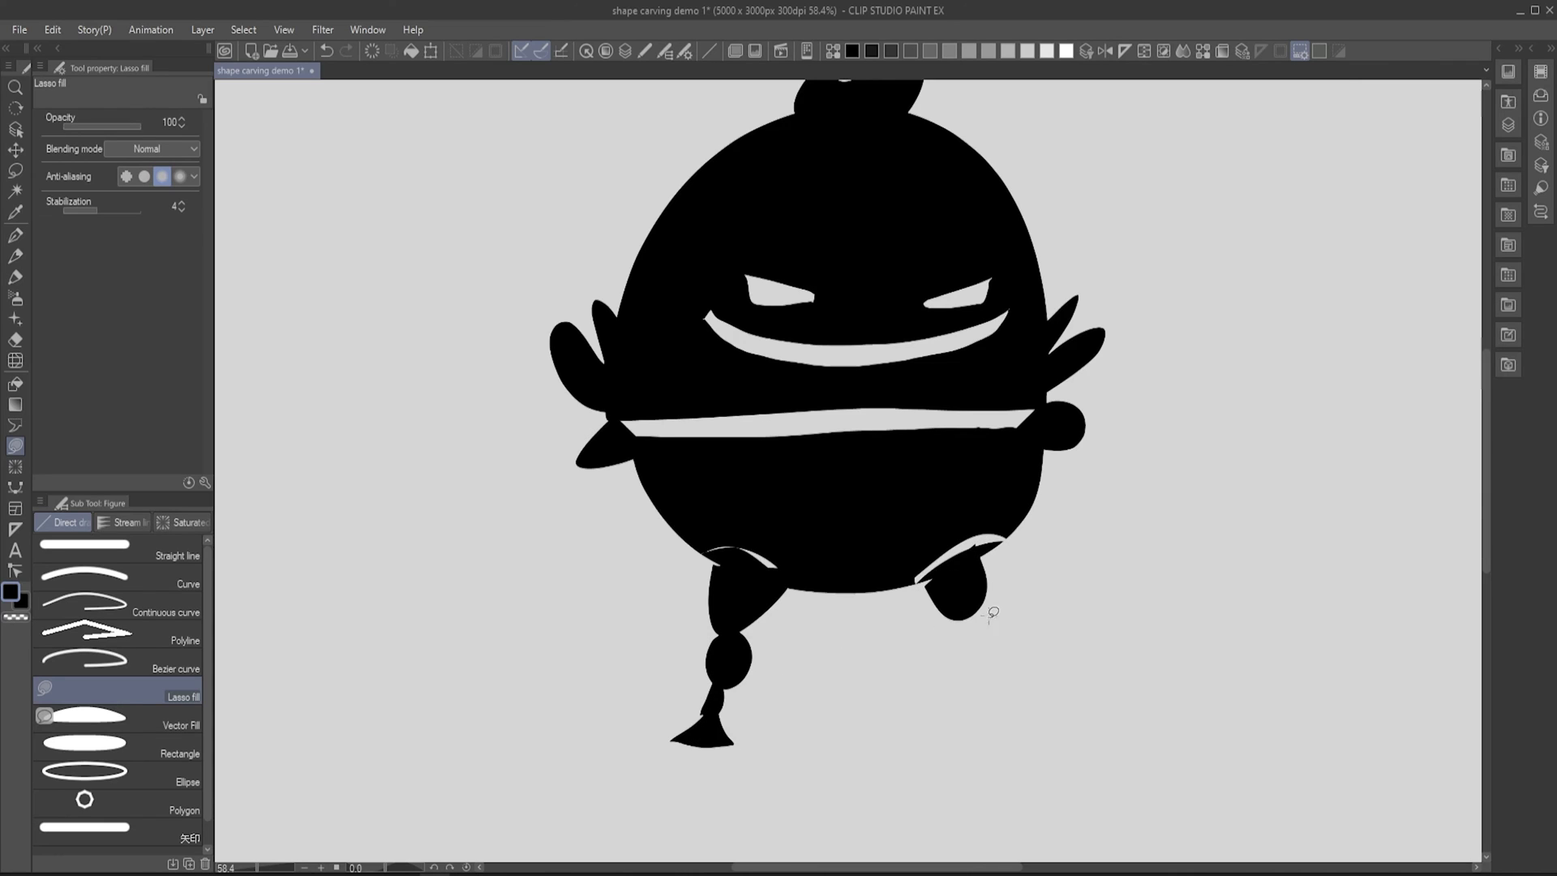
mouse_move(965, 670)
left_mouse_down()
mouse_move(969, 704)
mouse_move(991, 643)
left_mouse_up()
left_click_drag(993, 718, 1013, 681)
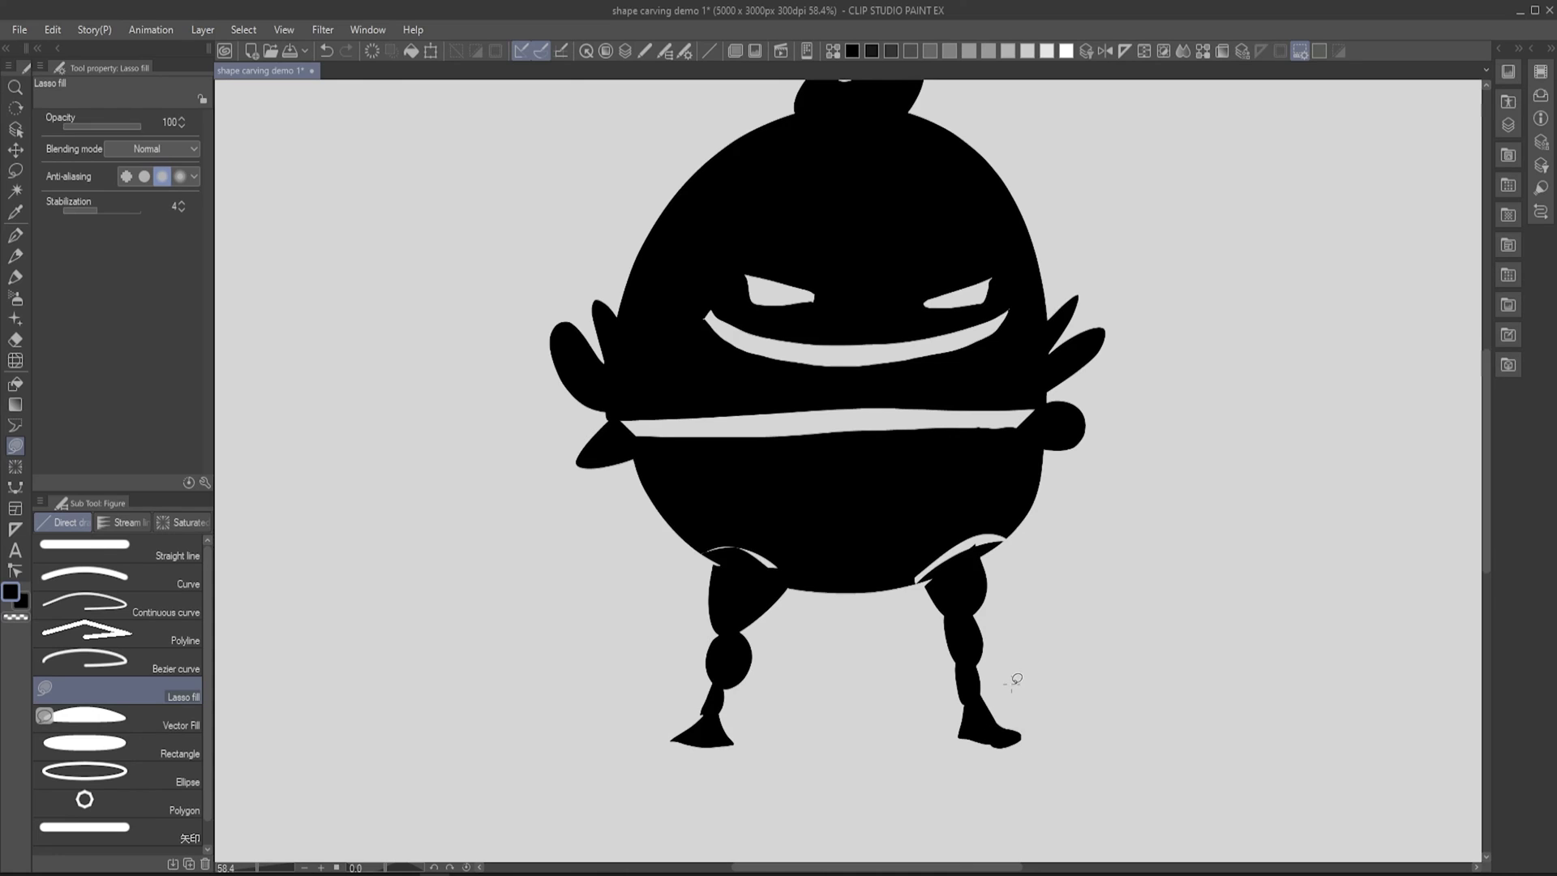
Extend both arms into pointed spikes ending in refined flag-like hands.
left_click_drag(586, 443, 601, 459)
left_click_drag(1068, 424, 1085, 446)
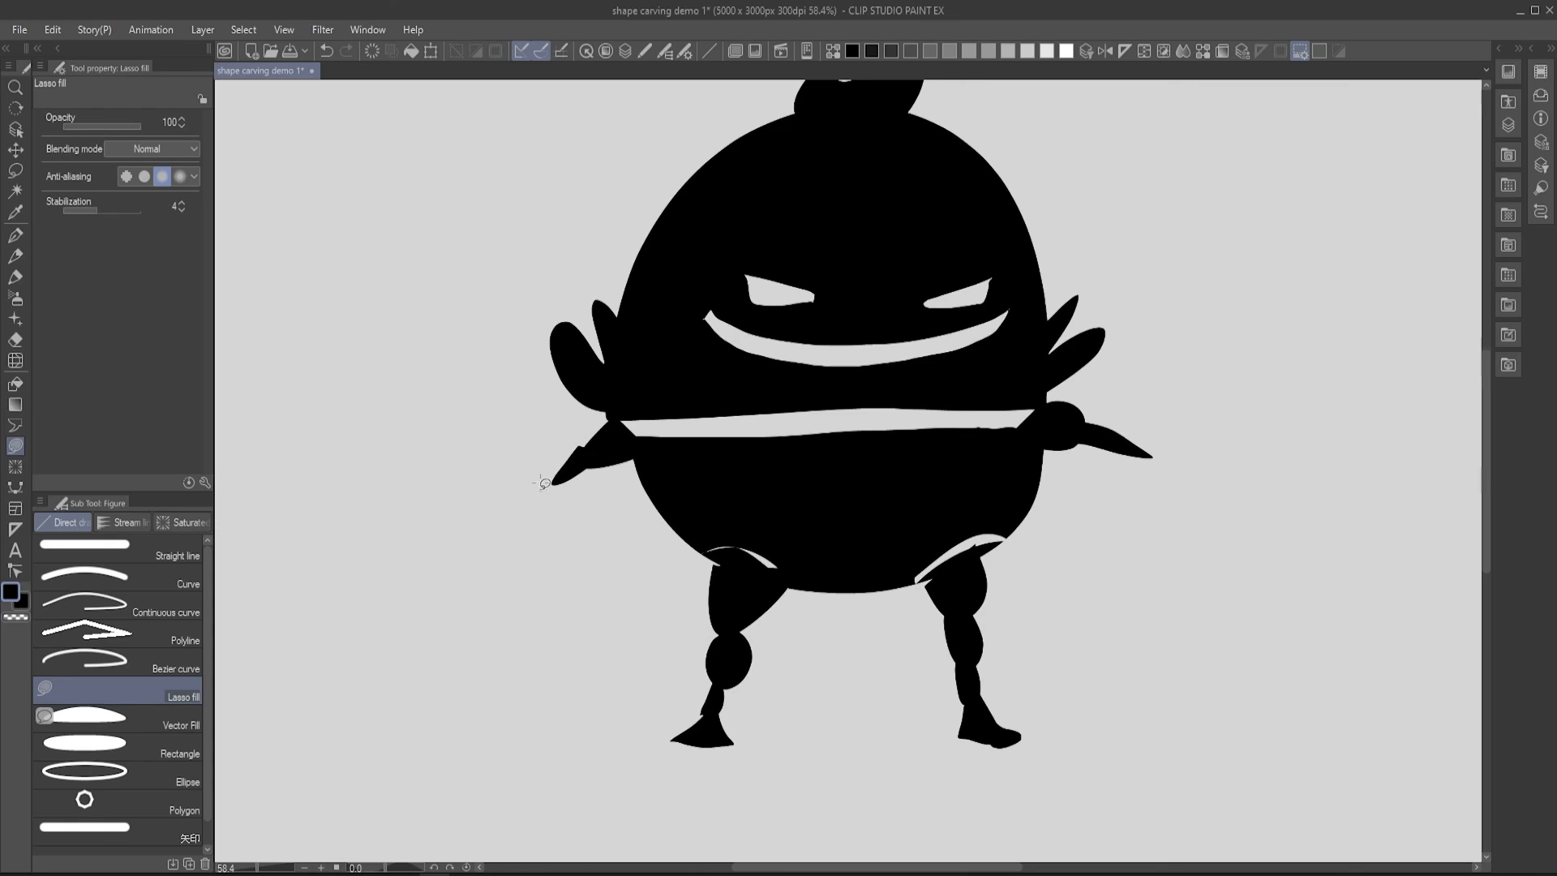
left_click_drag(513, 379, 517, 388)
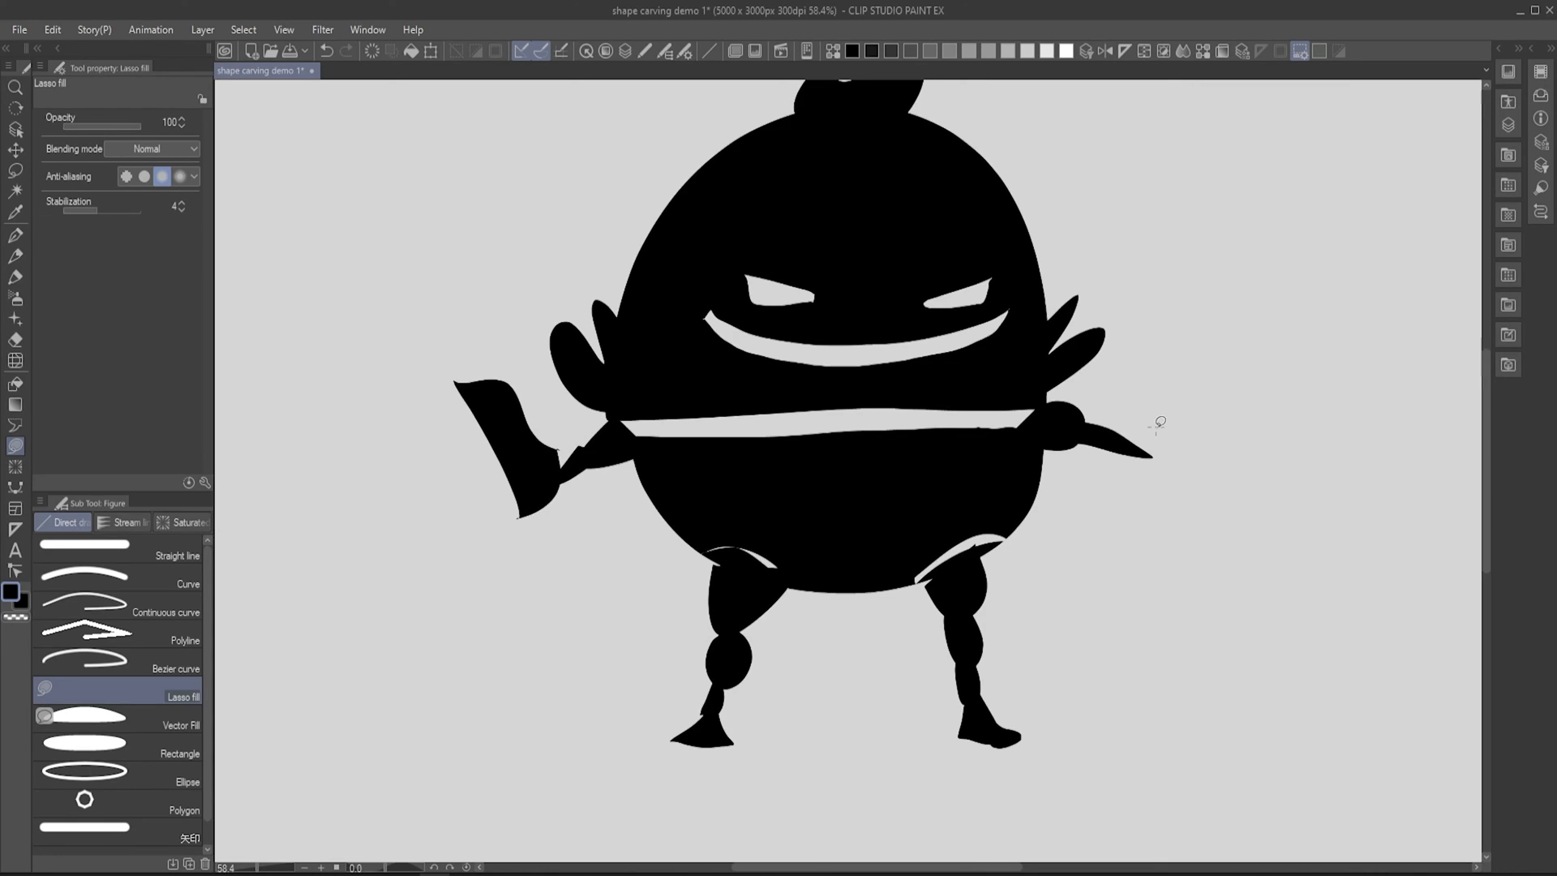
mouse_move(1164, 476)
left_mouse_down()
mouse_move(1258, 326)
mouse_move(1151, 428)
left_mouse_up()
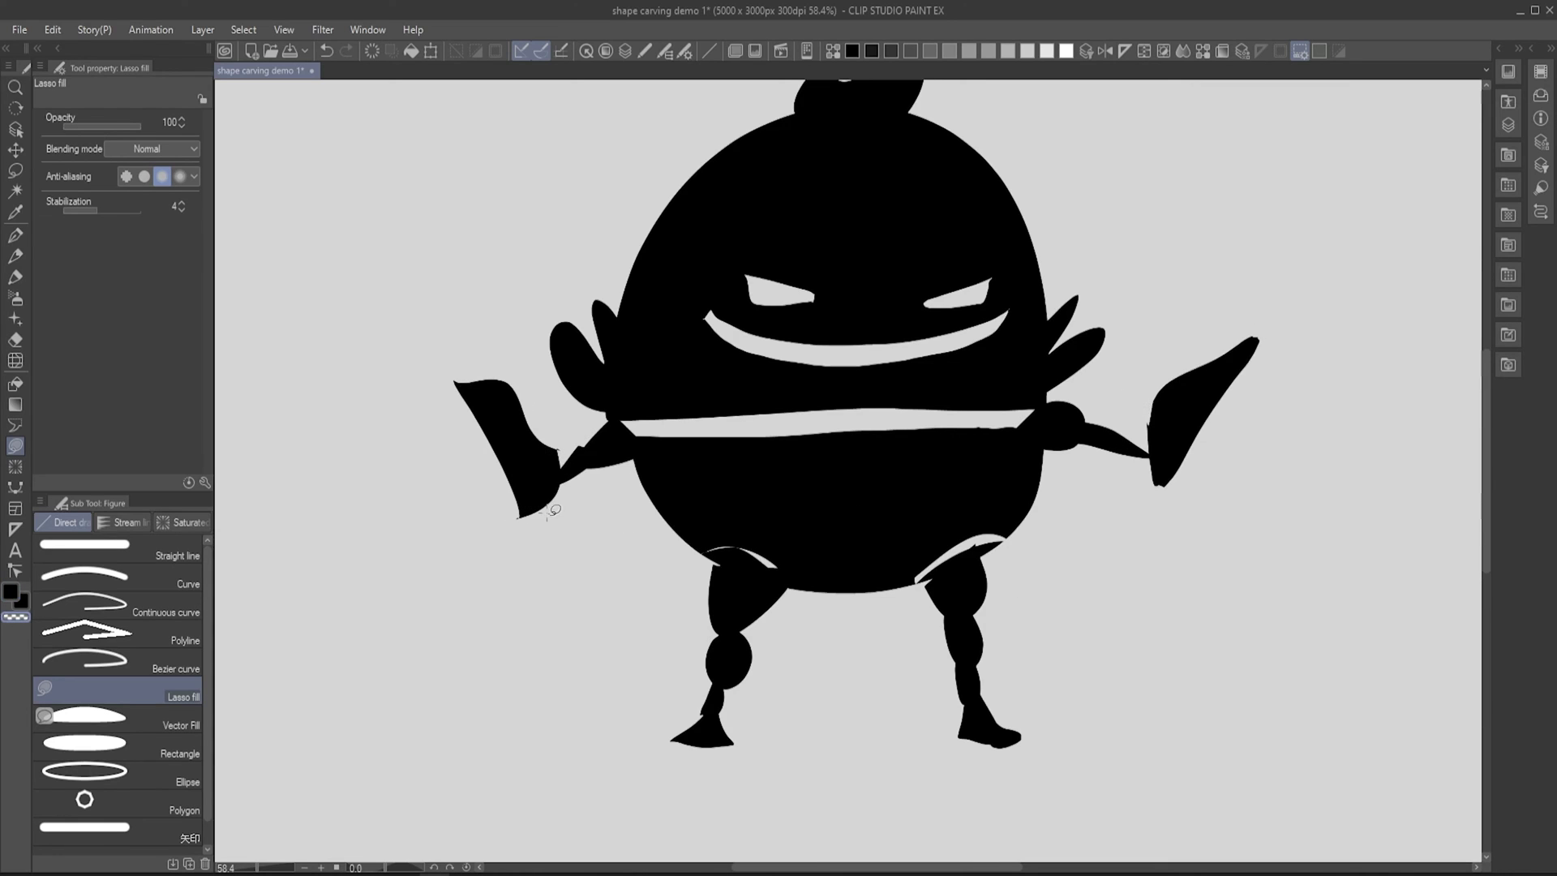
left_click_drag(554, 509, 545, 487)
left_click_drag(1144, 458, 1168, 453)
key("c")
Fill a left fist with a thin finger, and a right-hand thumb with clawed fingers.
left_click_drag(483, 340, 508, 352)
mouse_move(509, 295)
left_mouse_down()
mouse_move(519, 322)
mouse_move(486, 298)
left_mouse_up()
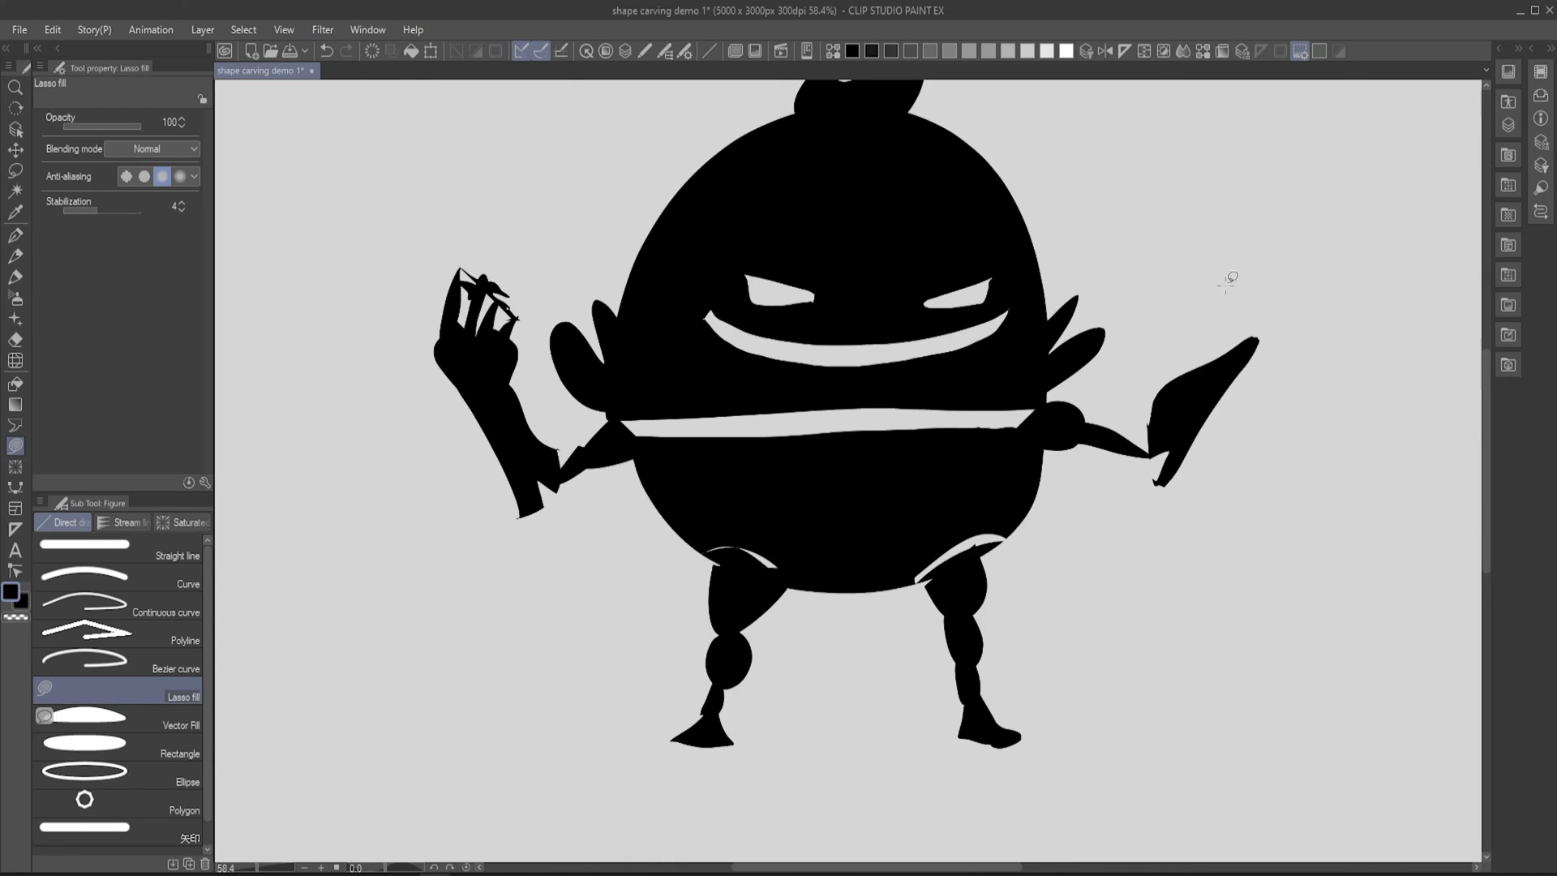
left_click_drag(1213, 325, 1165, 295)
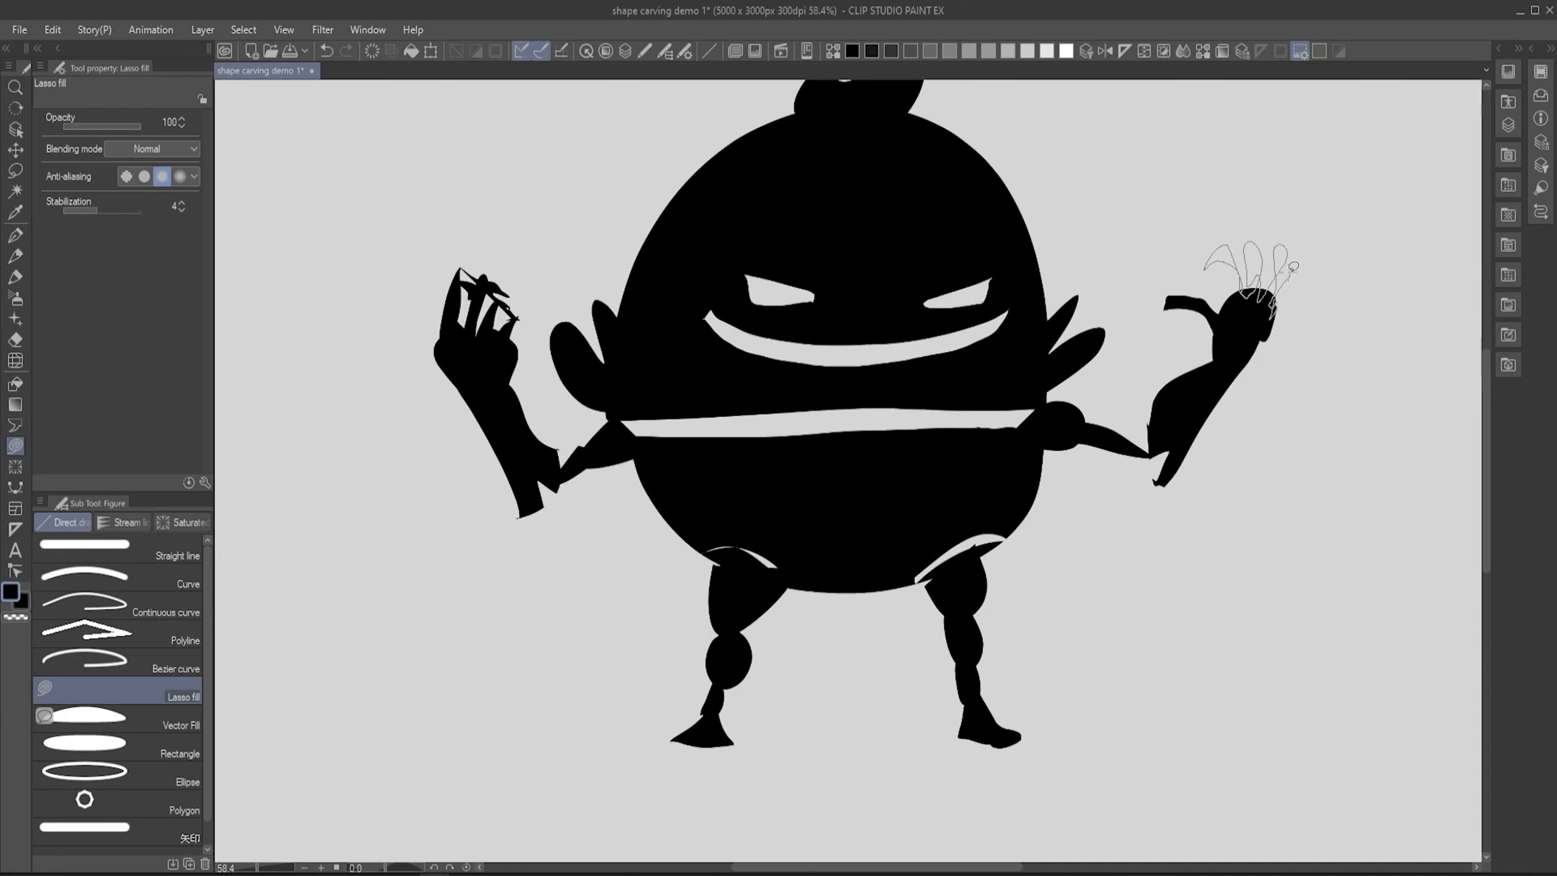
left_click_drag(1293, 269, 1278, 298)
scroll(1265, 432, "down", 3)
scroll(906, 424, "up", 2)
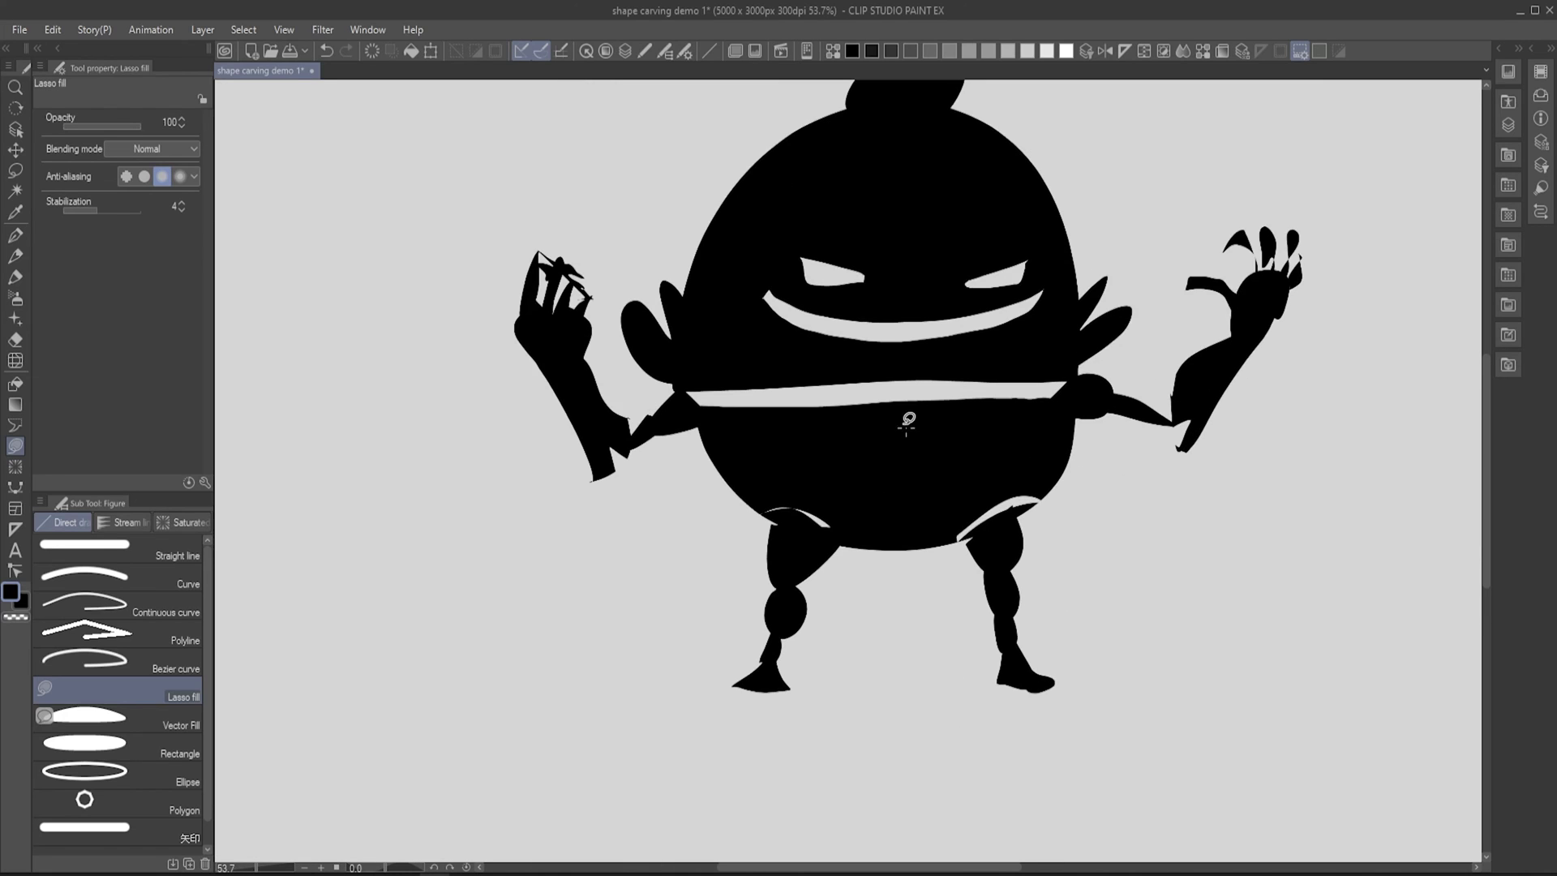
Carve a white belly eye, strips on either side, and a buckle shape below.
key("c")
left_click_drag(904, 430, 903, 413)
key("c")
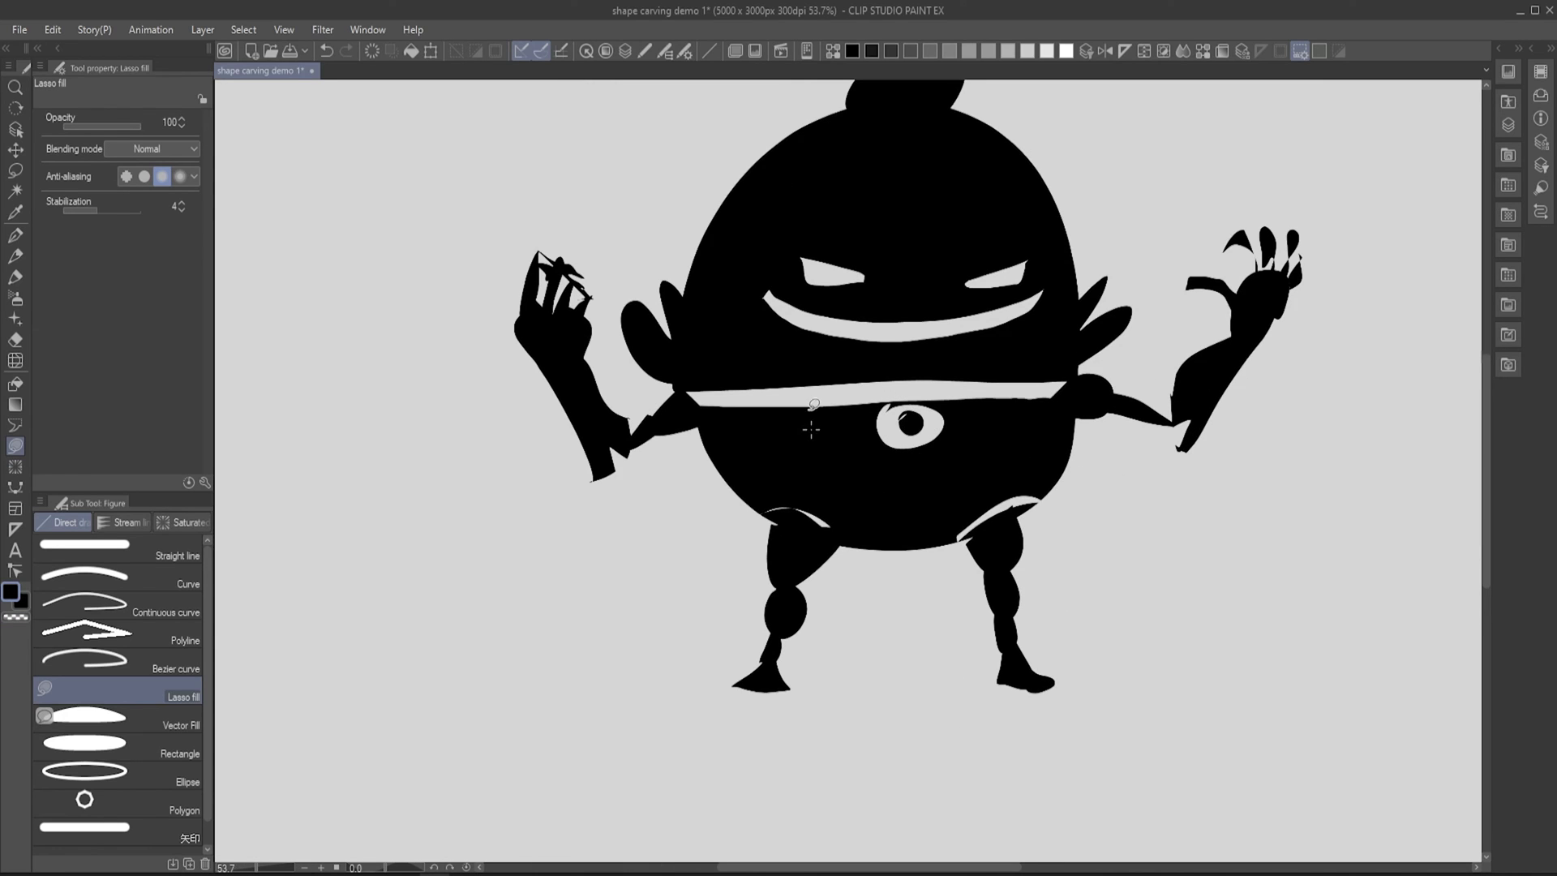
key("c")
left_click_drag(805, 399, 807, 405)
left_click_drag(997, 396, 1002, 401)
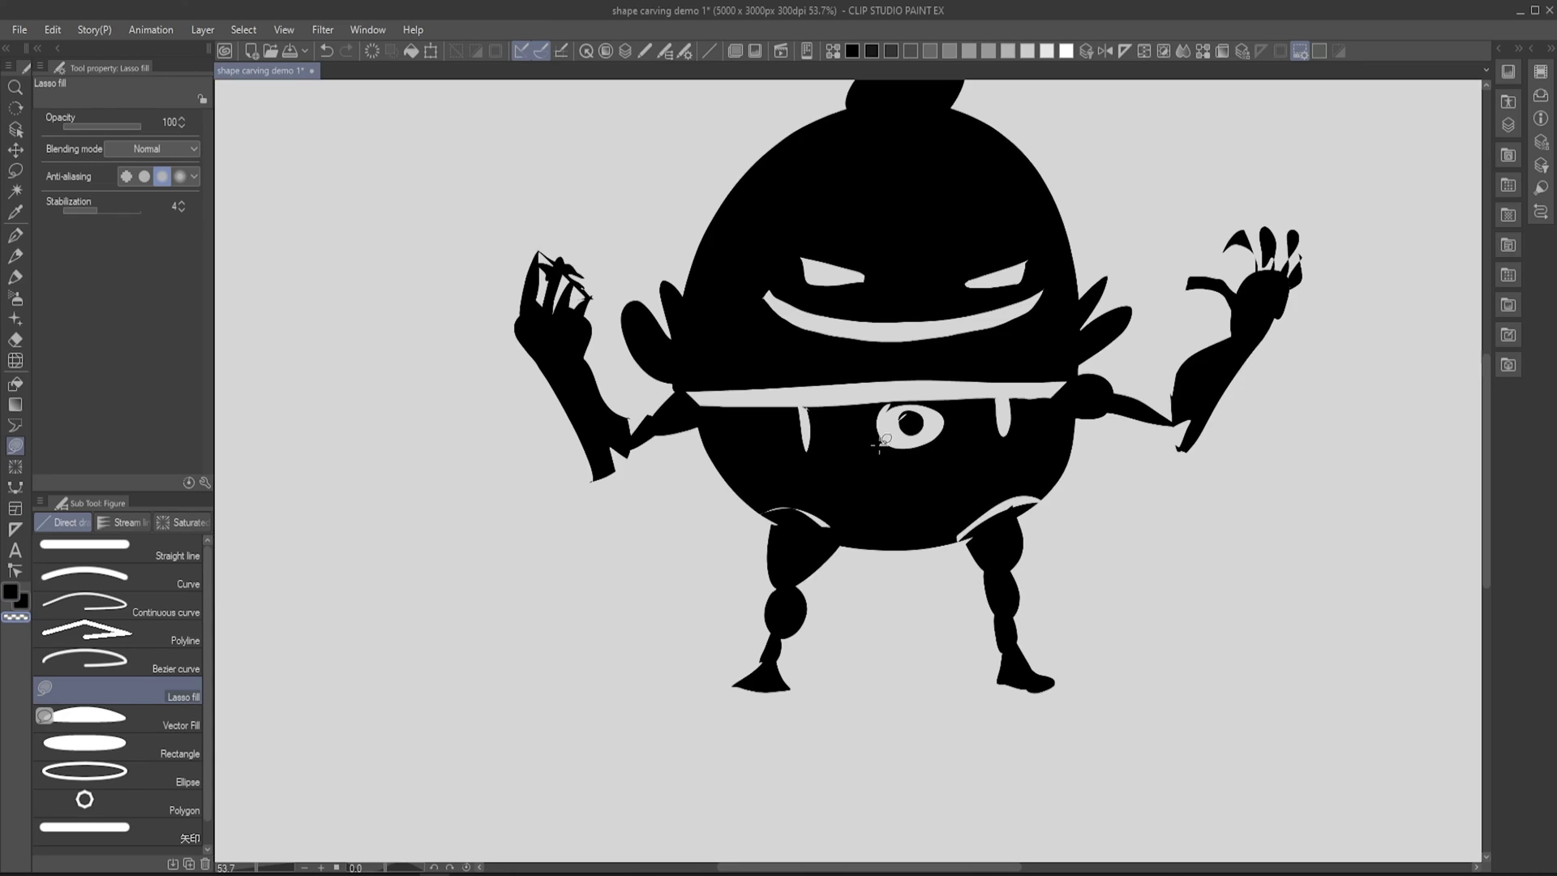
mouse_move(881, 444)
left_mouse_down()
mouse_move(948, 453)
mouse_move(969, 479)
mouse_move(901, 468)
mouse_move(840, 483)
mouse_move(888, 489)
left_mouse_up()
key("c")
key("c")
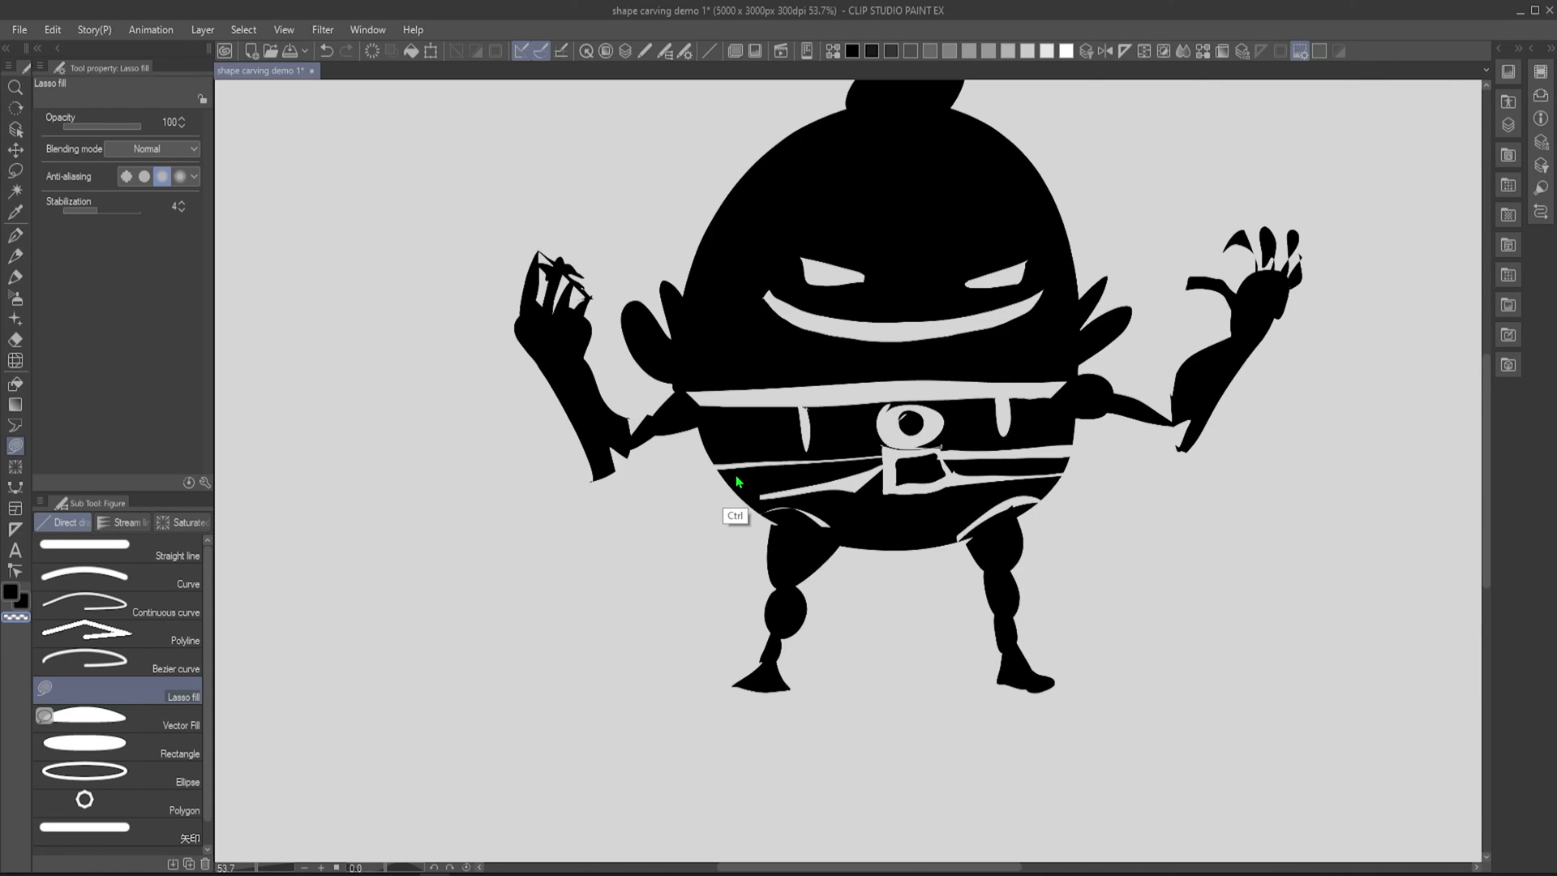
Undo and restore a white band, then fill black along the body's lower-left and right edges.
key("ctrl+z")
key("ctrl+y")
scroll(761, 460, "up", 4)
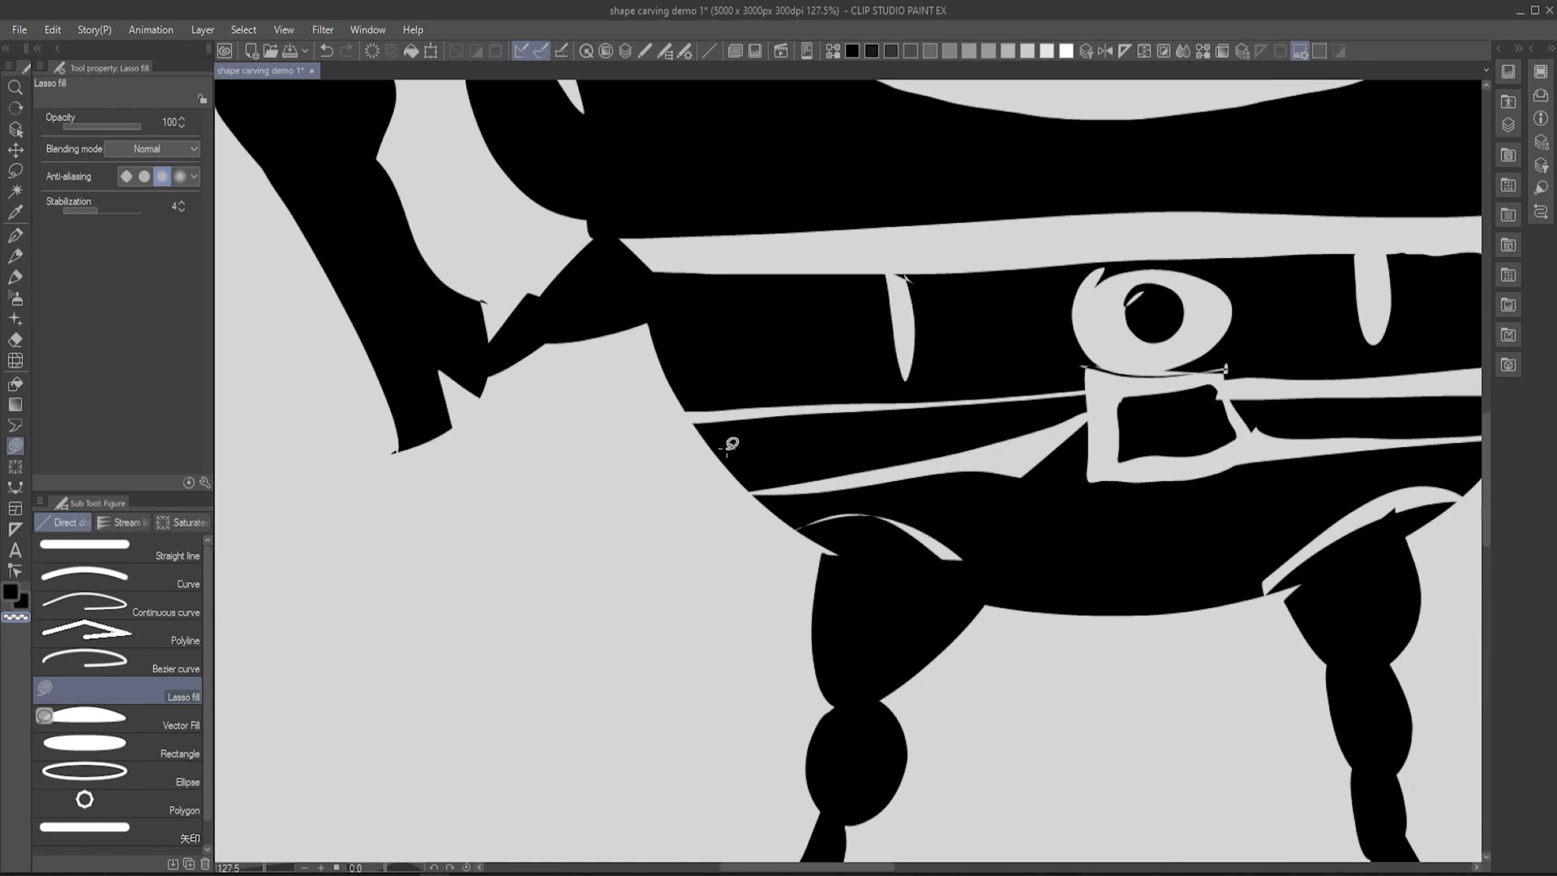
left_click_drag(727, 447, 761, 476)
scroll(761, 476, "down", 1)
scroll(902, 549, "down", 2)
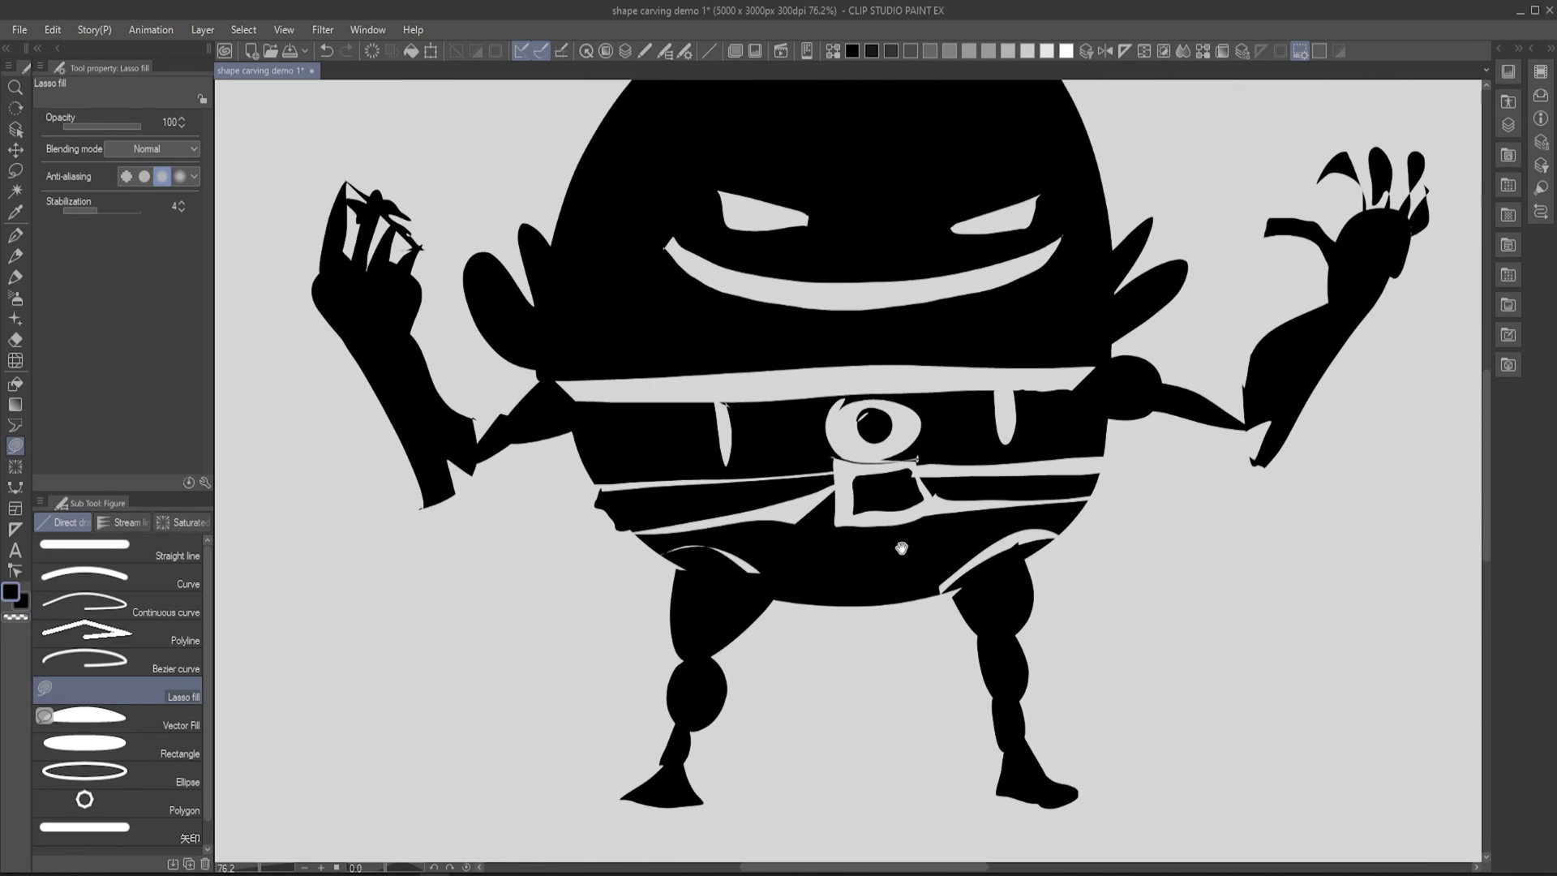
mouse_move(608, 512)
left_mouse_down()
mouse_move(745, 546)
mouse_move(742, 506)
left_mouse_up()
left_click_drag(1094, 493, 934, 509)
left_click_drag(1090, 477, 1093, 472)
scroll(1091, 463, "down", 2)
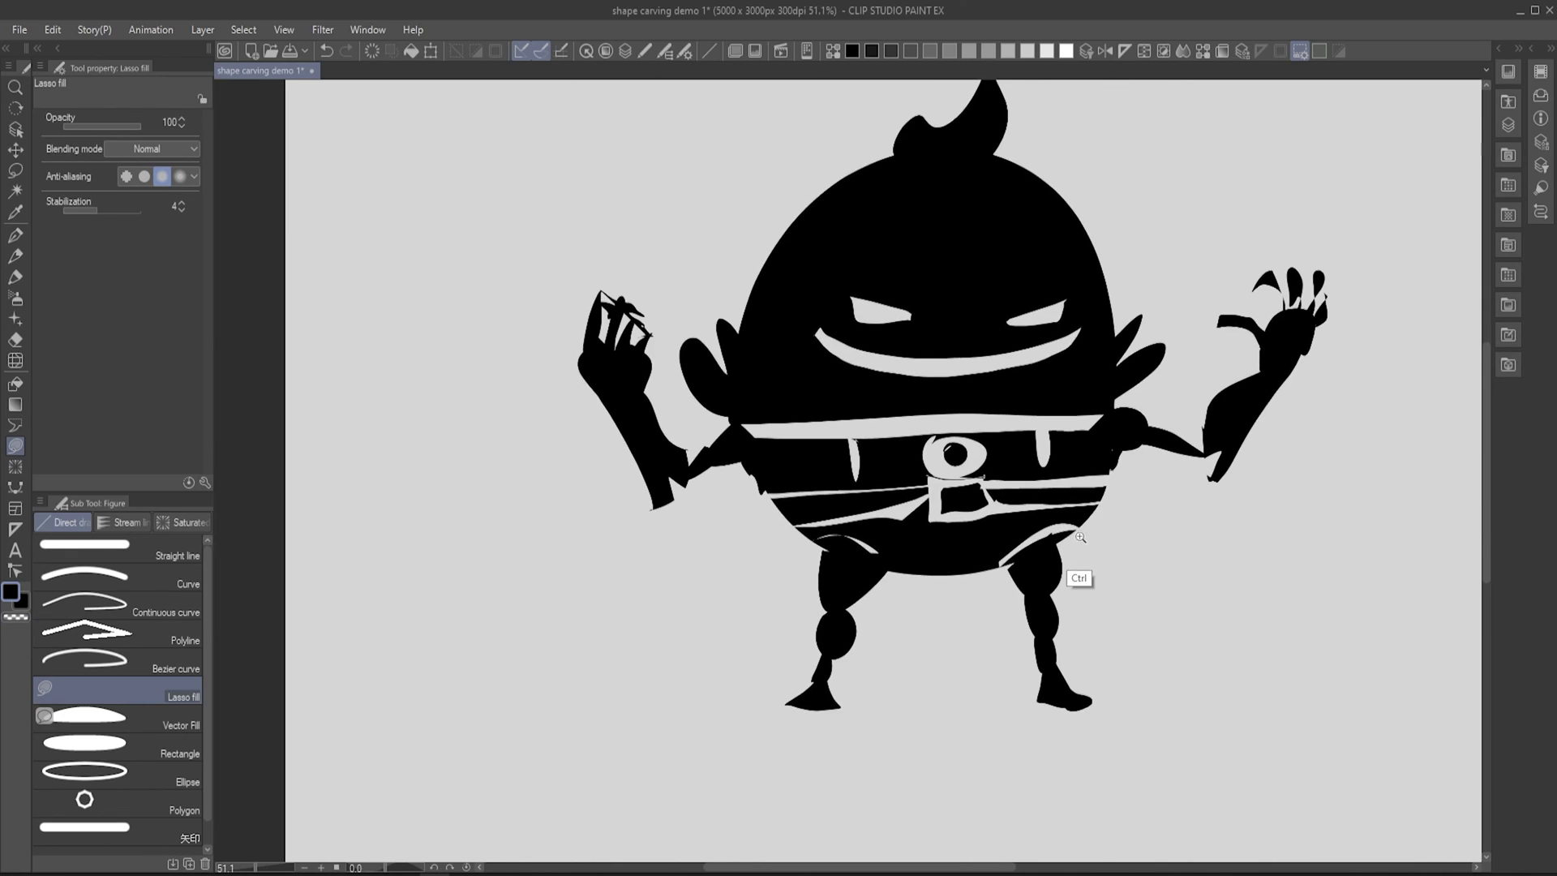
scroll(1078, 569, "up", 3)
scroll(1073, 542, "up", 1)
Lasso-fill boot cuffs at both ankles, undoing a misplaced wedge on the left ankle.
mouse_move(628, 578)
left_mouse_down()
mouse_move(694, 594)
mouse_move(616, 576)
mouse_move(593, 606)
mouse_move(624, 578)
left_mouse_up()
key("ctrl+z")
scroll(945, 573, "right", 1)
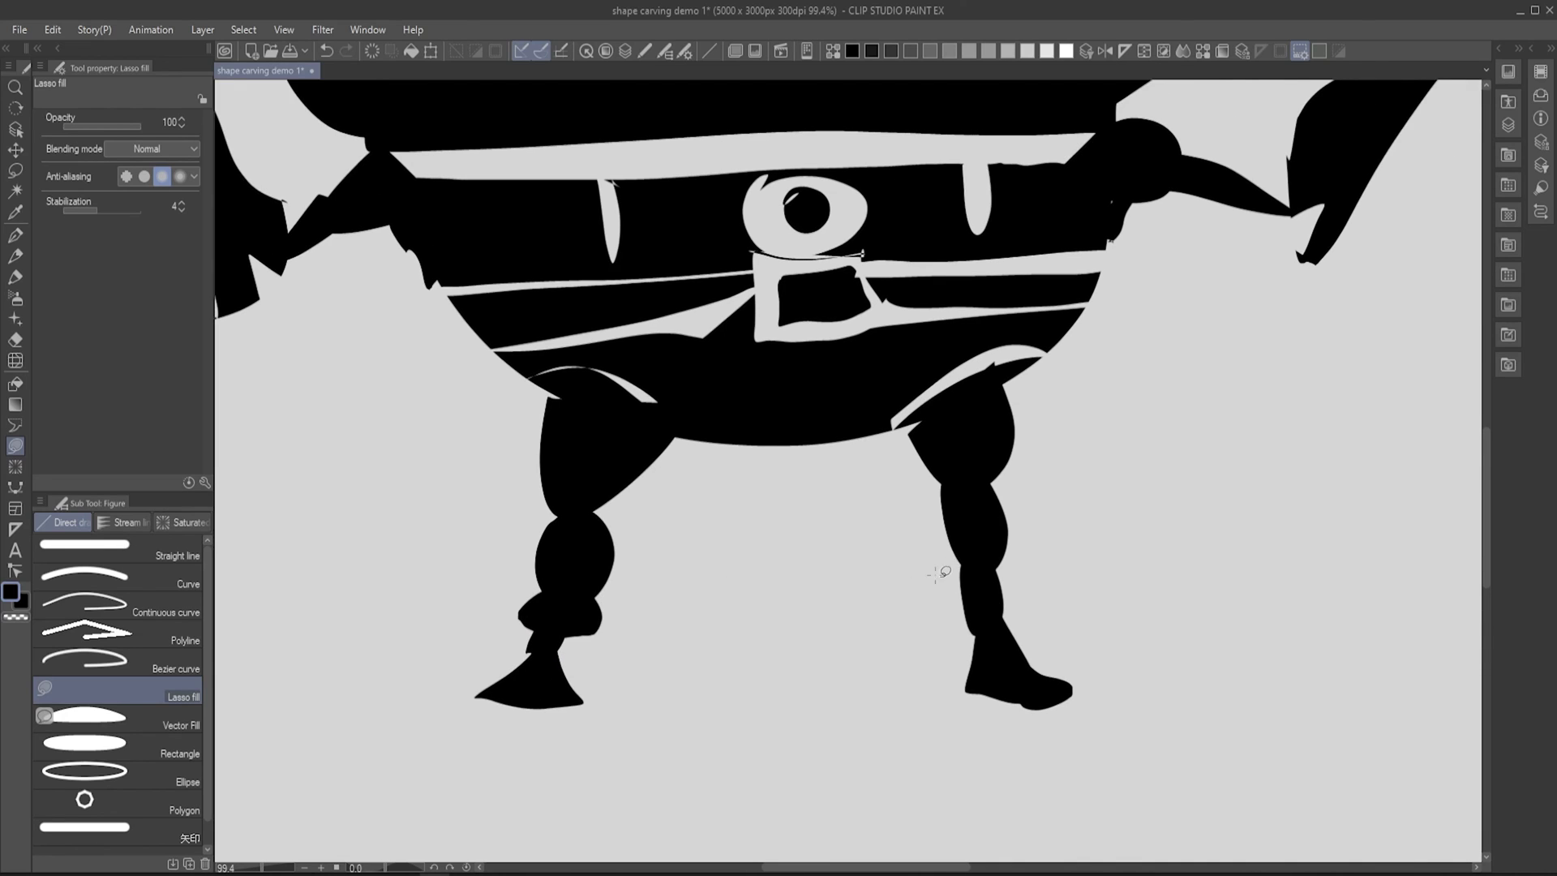
mouse_move(956, 562)
left_mouse_down()
mouse_move(994, 600)
mouse_move(960, 608)
left_mouse_up()
scroll(1077, 572, "down", 3)
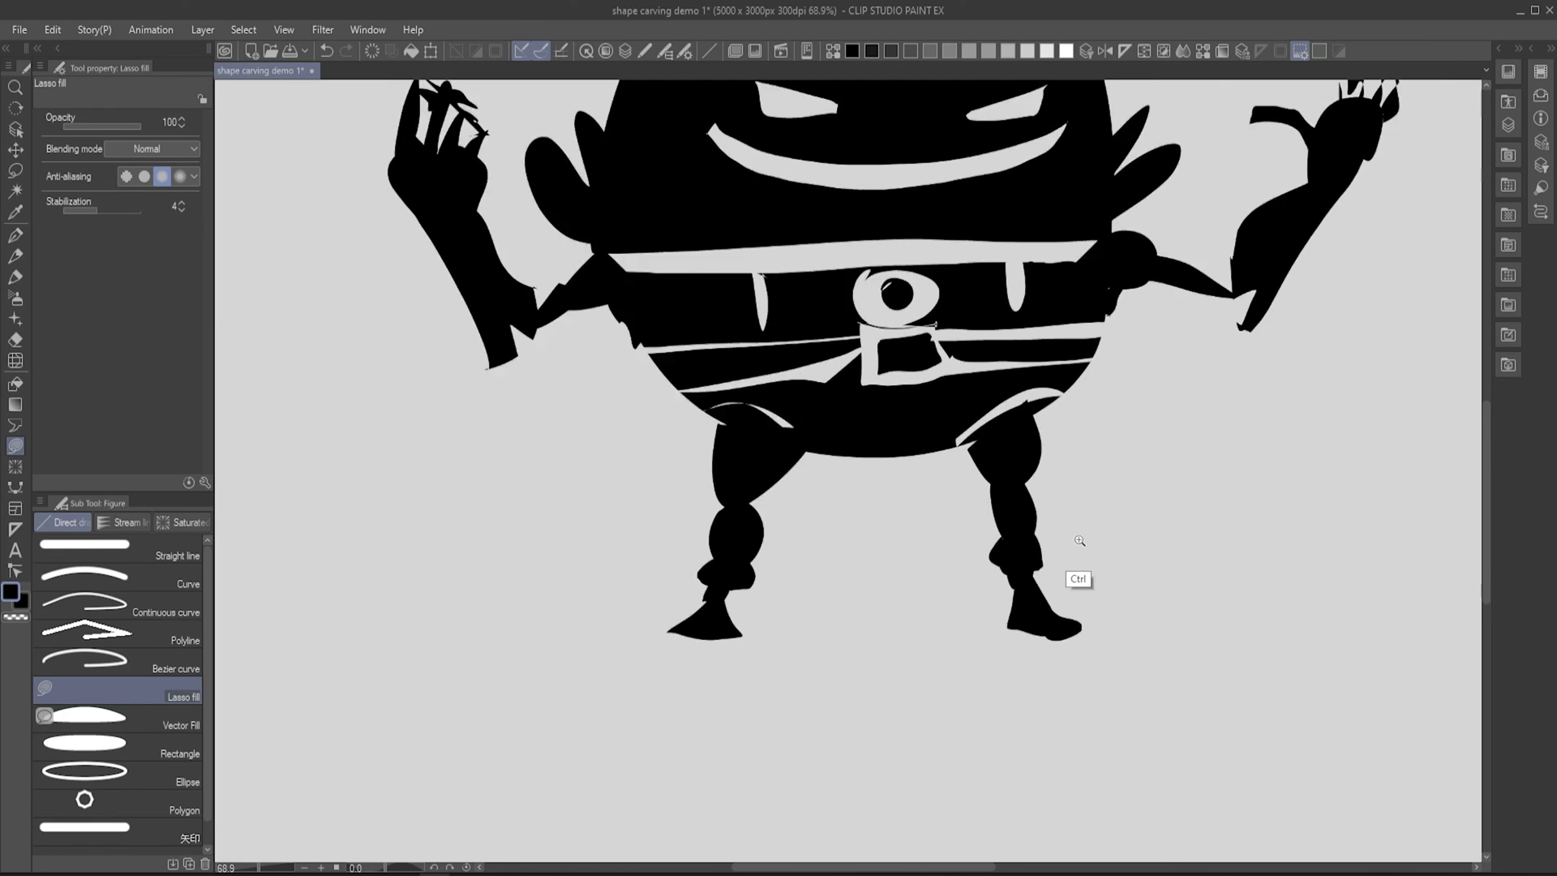
scroll(1096, 548, "up", 2)
scroll(835, 670, "up", 3)
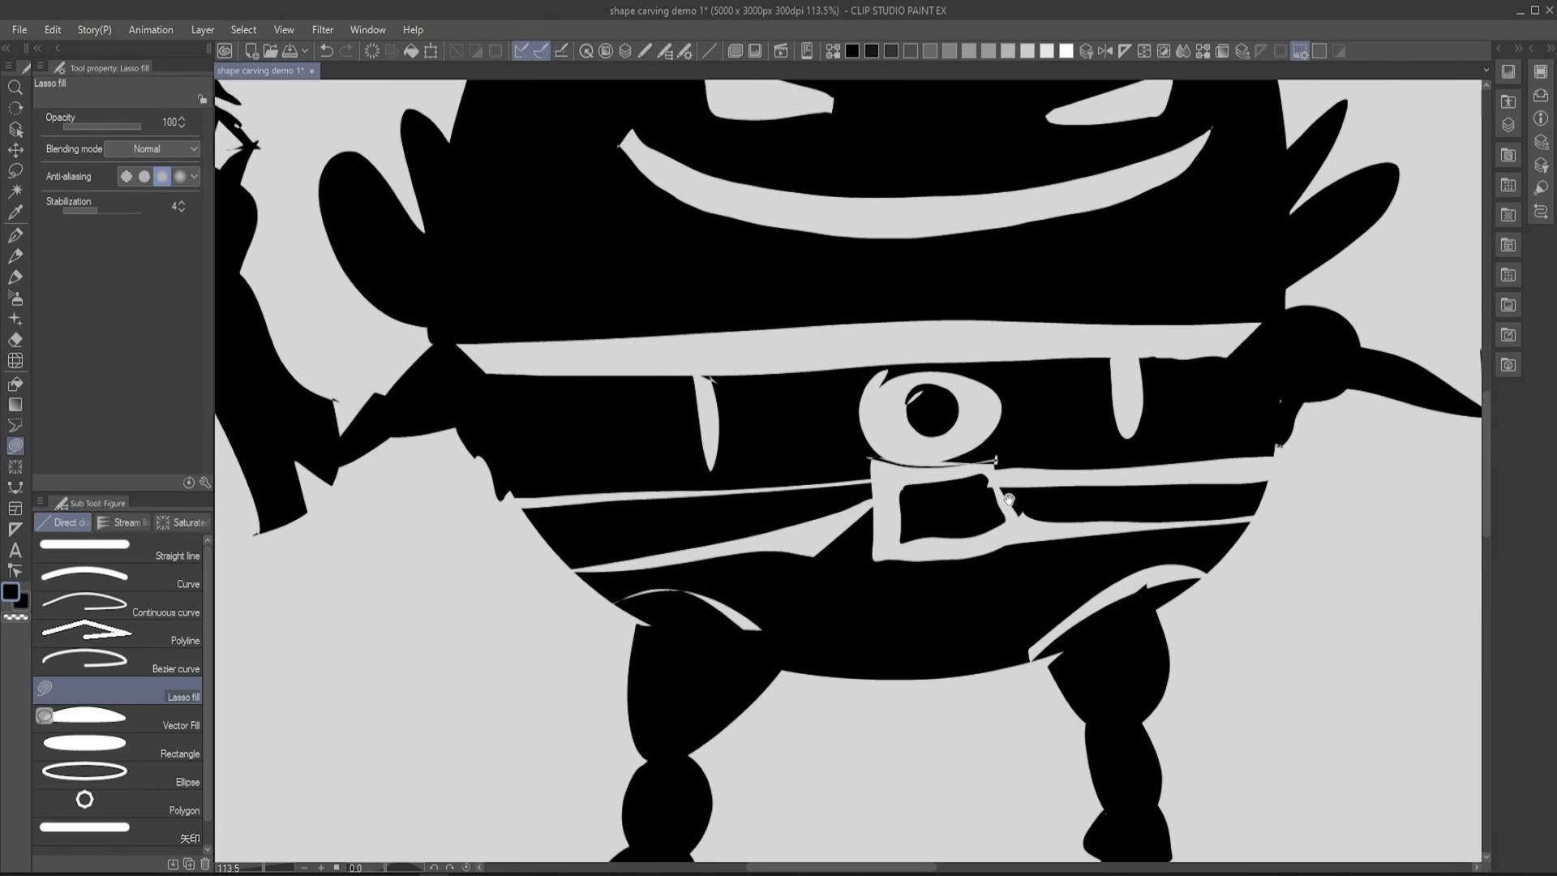
scroll(835, 670, "down", 2)
scroll(1014, 565, "up", 1)
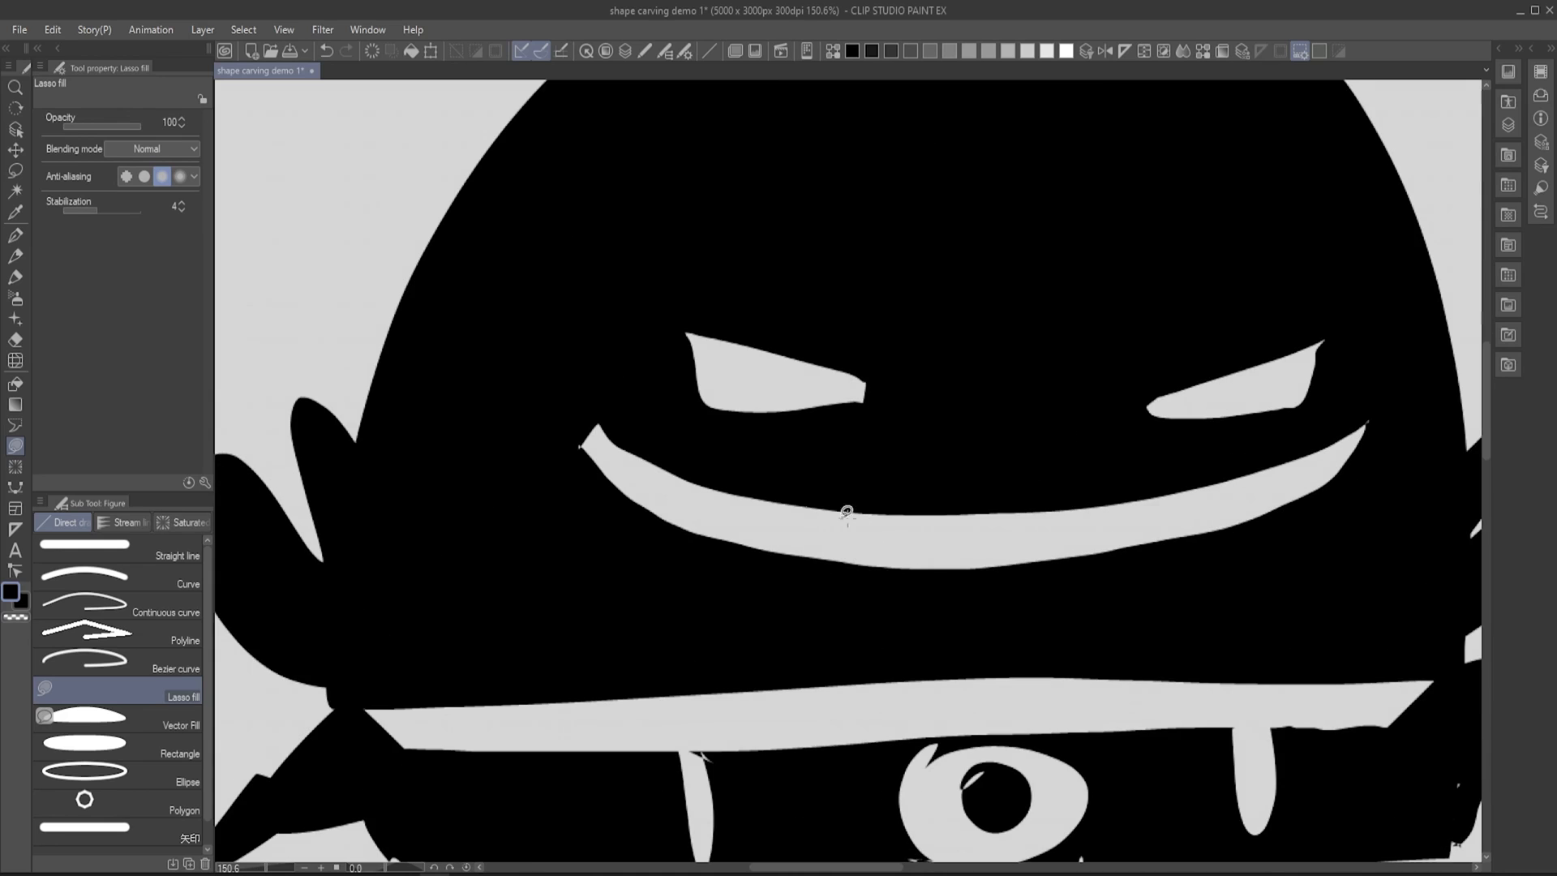
scroll(846, 572, "up", 3)
Lasso-fill two triangular black fangs into the creature's white grin band.
left_click_drag(780, 493, 840, 511)
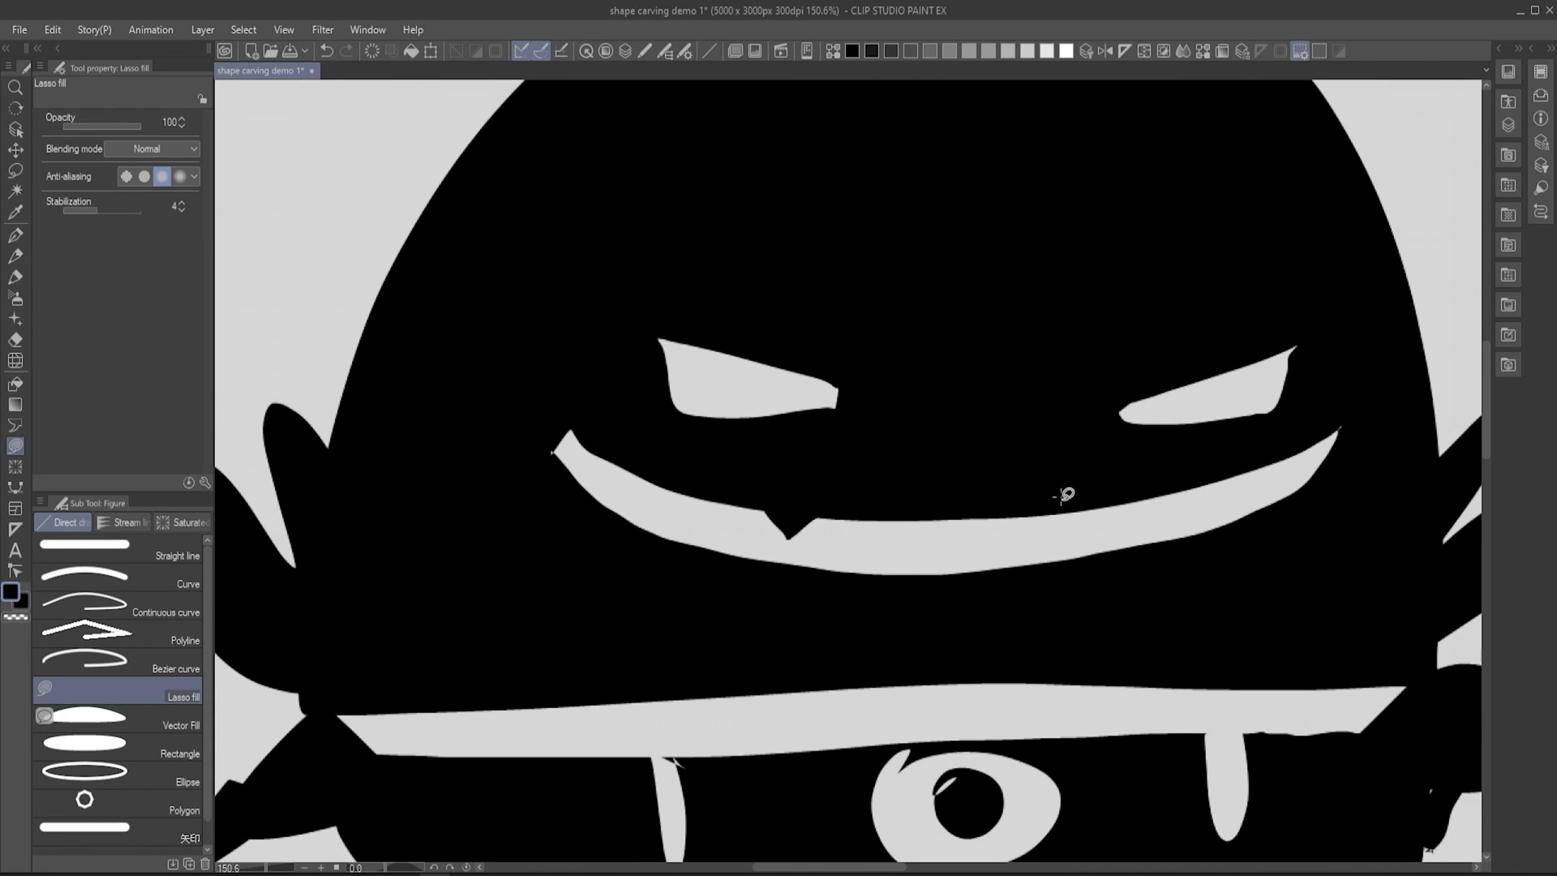
left_click_drag(967, 587, 1162, 563)
scroll(1286, 514, "down", 5)
left_click_drag(883, 371, 969, 476)
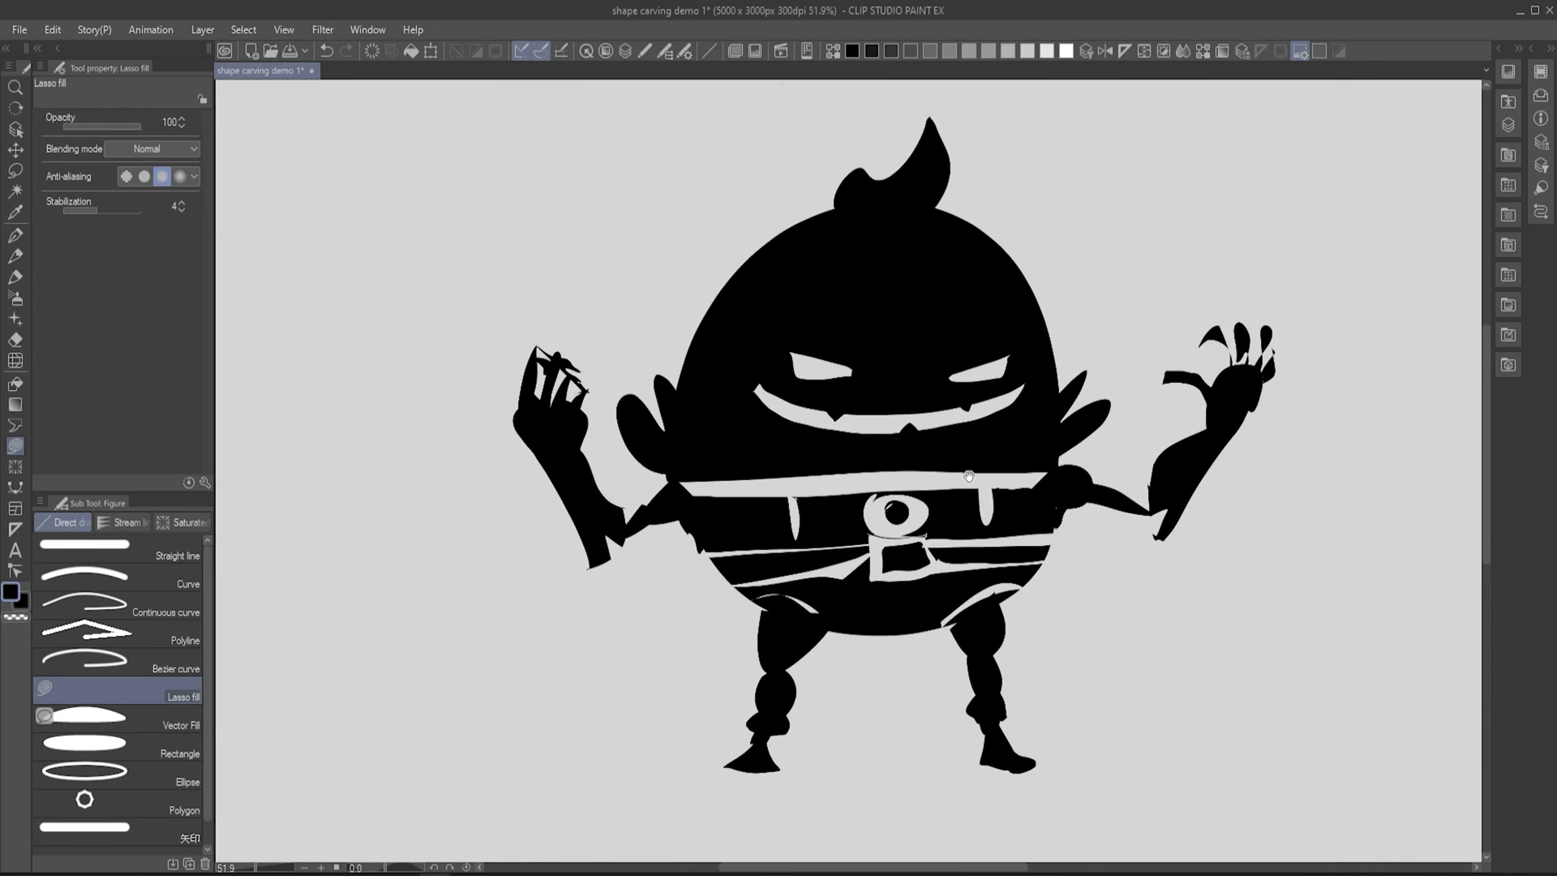
scroll(876, 491, "down", 3)
scroll(946, 487, "down", 2)
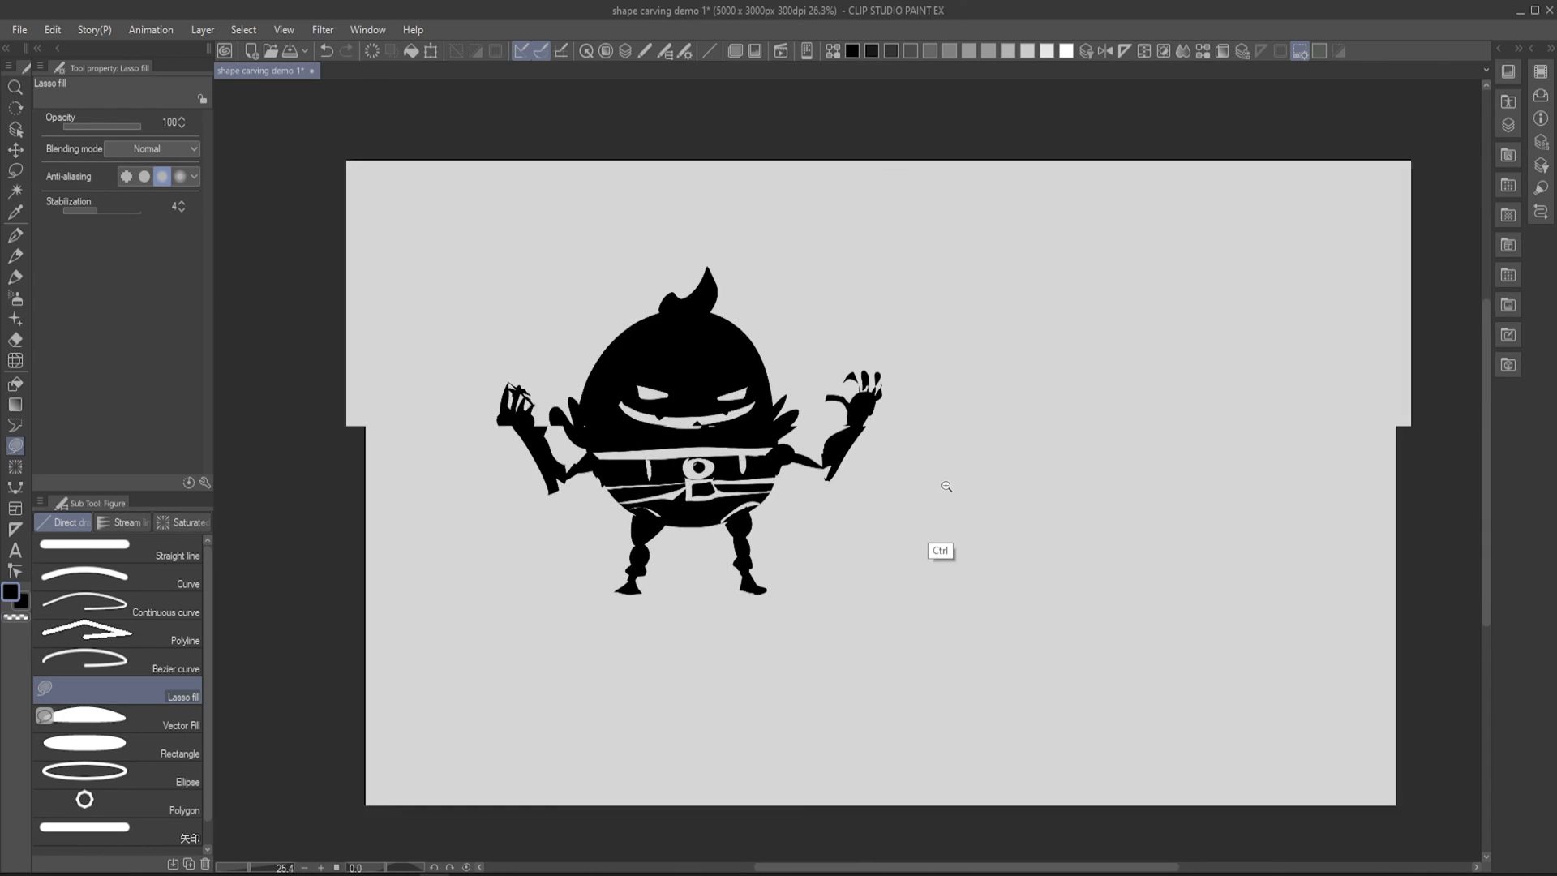
Transform the silhouette to about 56 percent size and move it to the upper-left corner.
key("ctrl+0")
key("ctrl+t")
left_click_drag(884, 256, 704, 409)
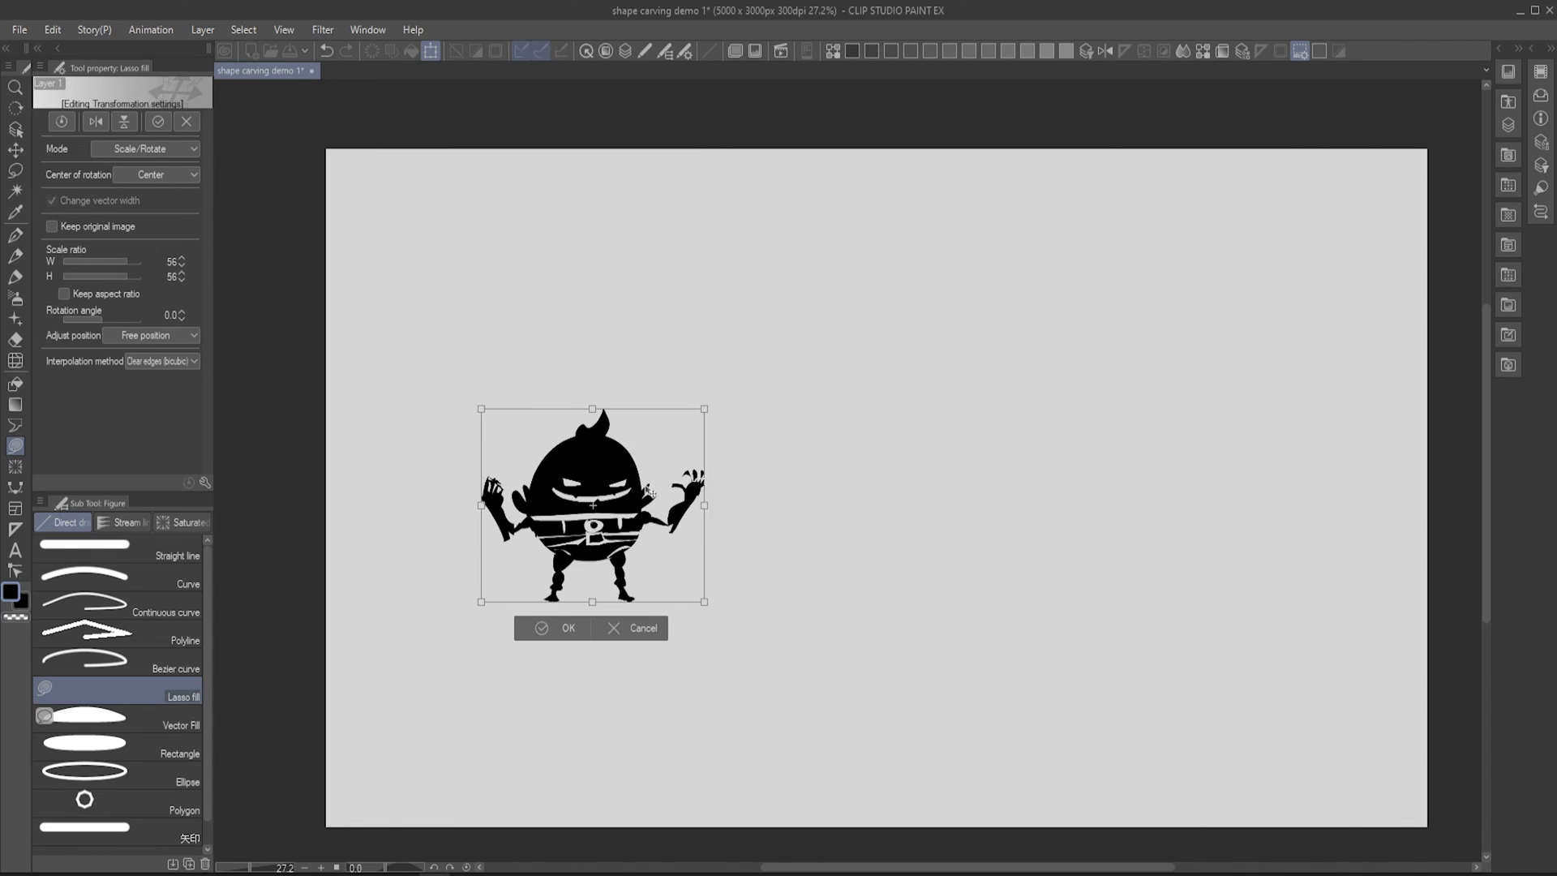
left_click_drag(623, 559, 539, 388)
key("Return")
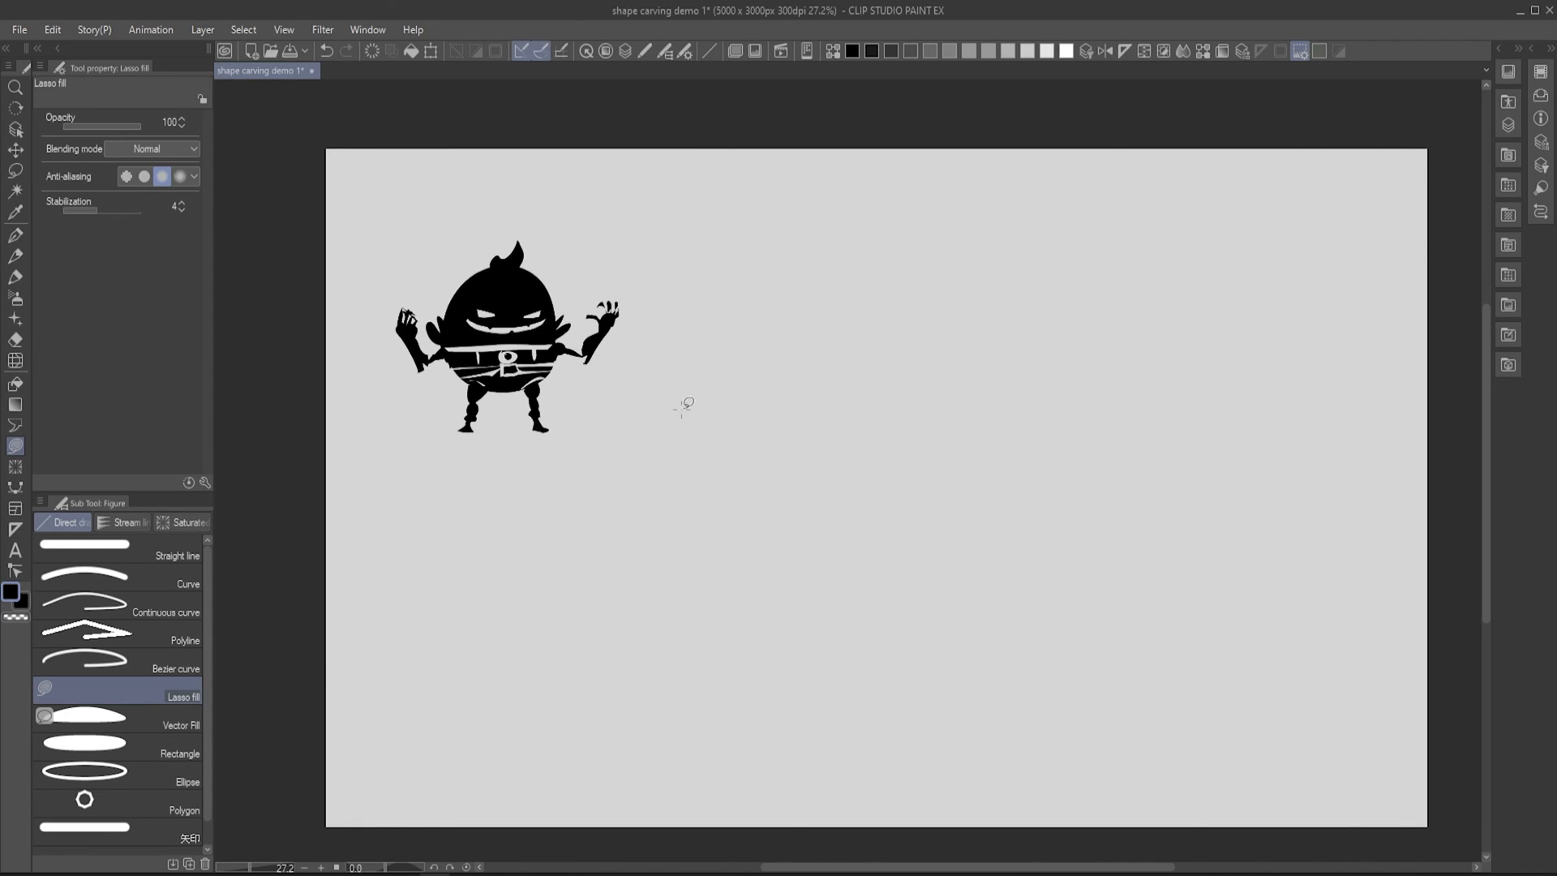